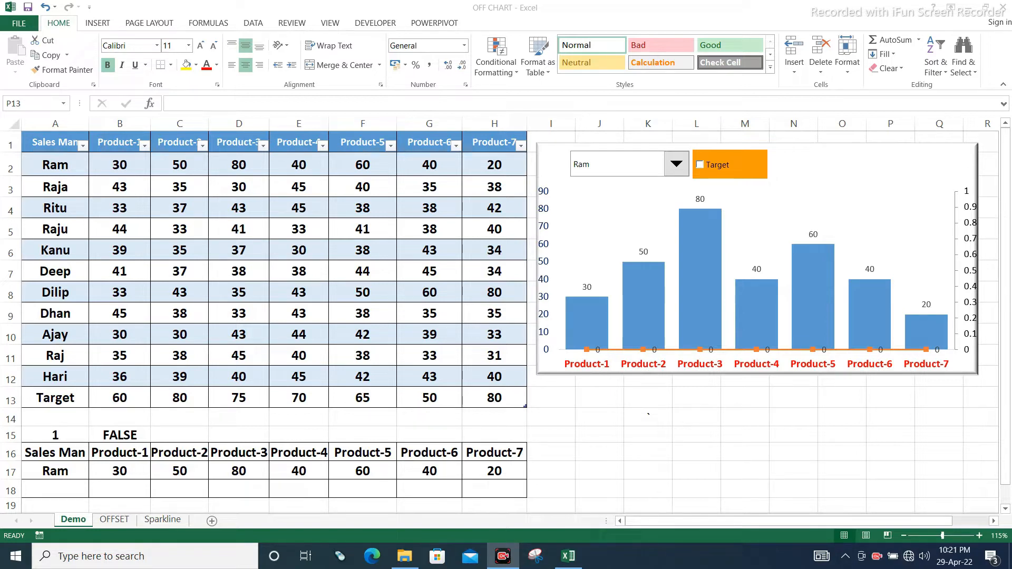
Step: Set the salesman index in cell A15 to 5 and compare the matching row in the source table
click(890, 397)
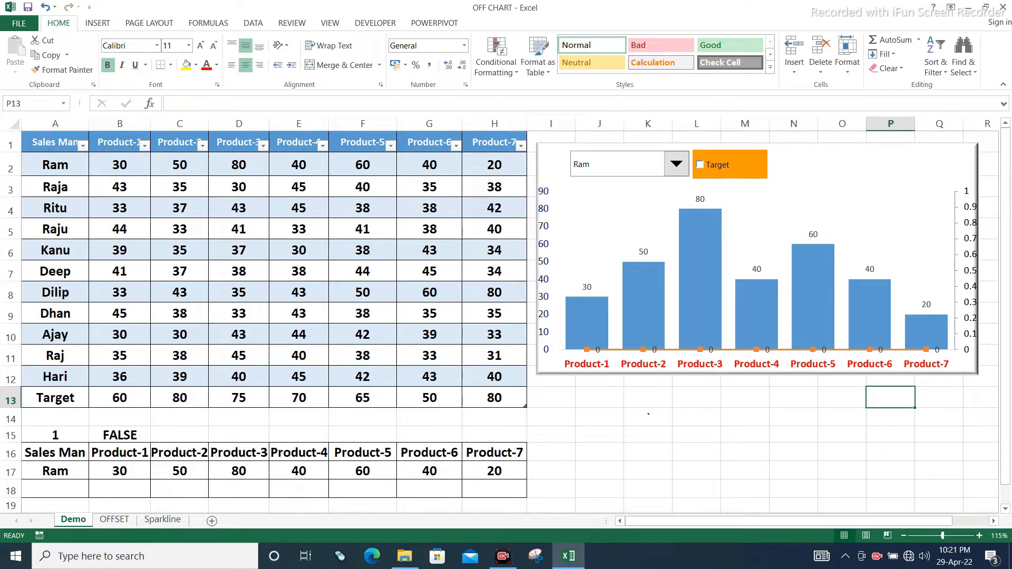
click(55, 434)
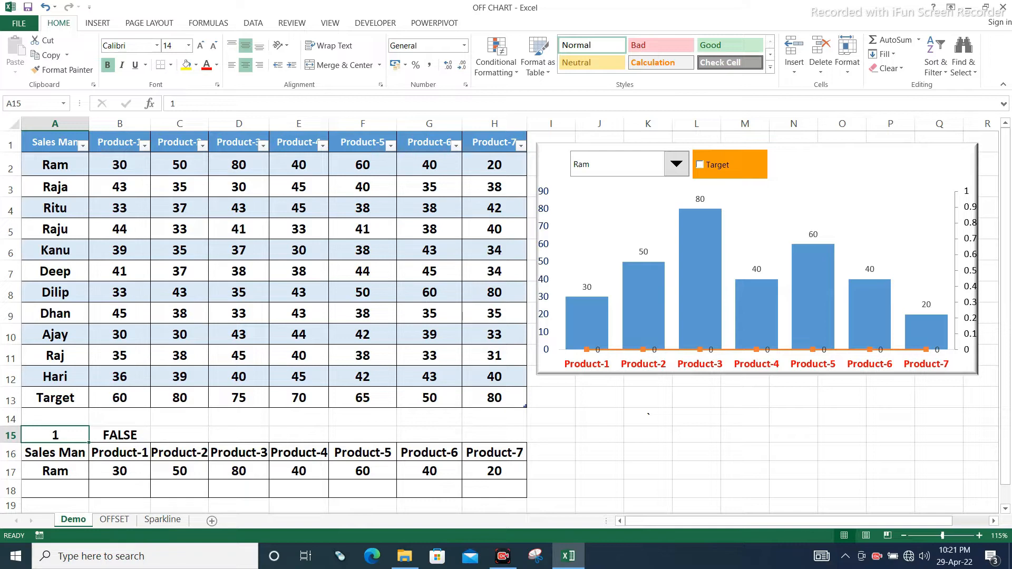
click(55, 471)
click(55, 164)
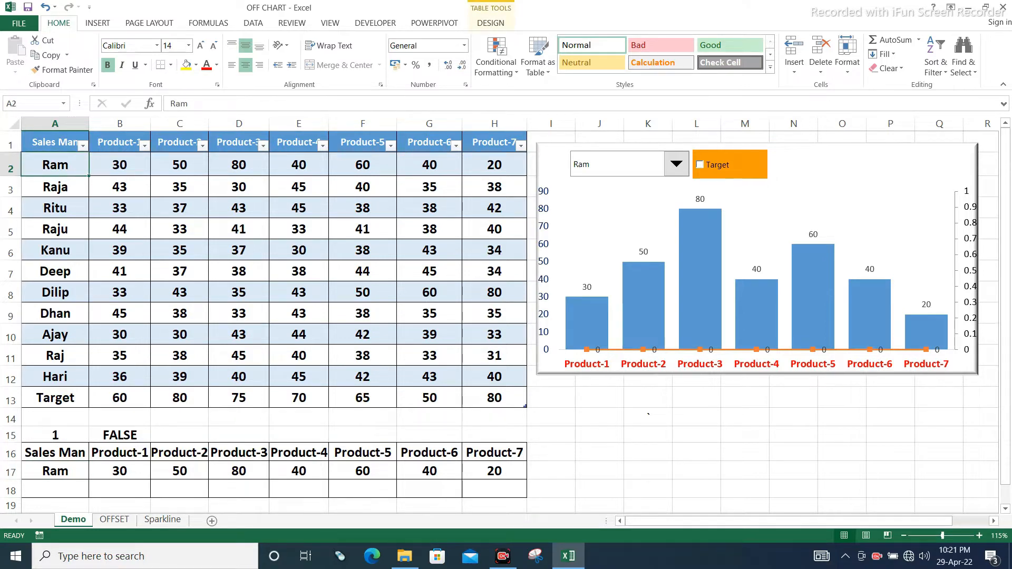
click(55, 435)
text(5)
key(Return)
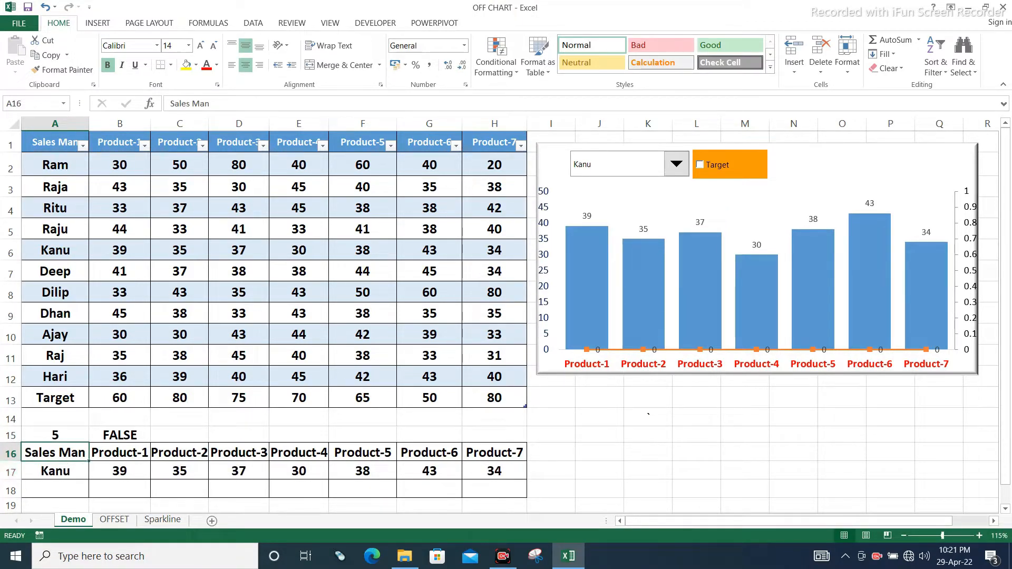
click(55, 251)
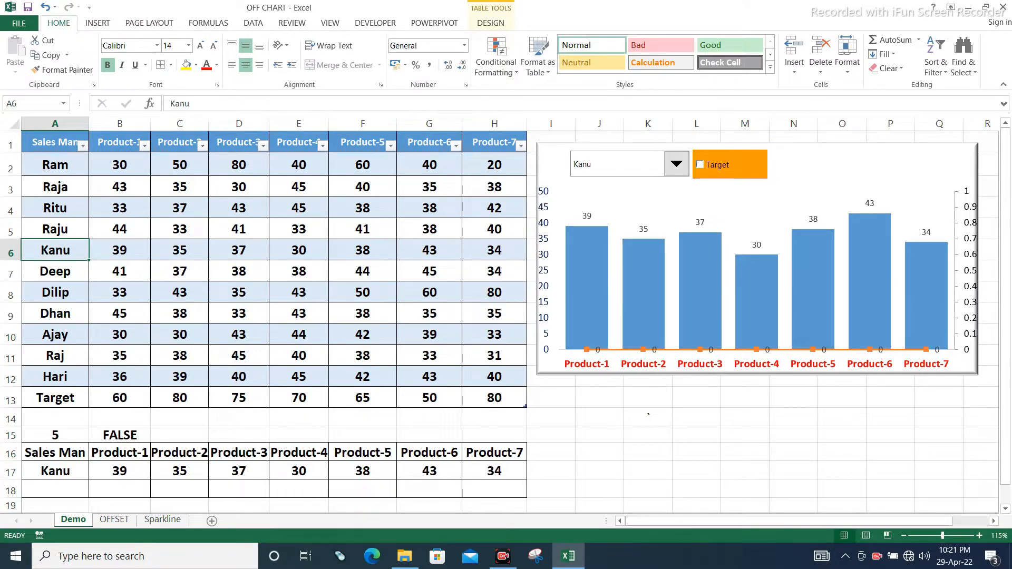
Step: Choose the sixth, tenth and eleventh salesman in turn in the chart's salesman selector
click(676, 164)
click(590, 193)
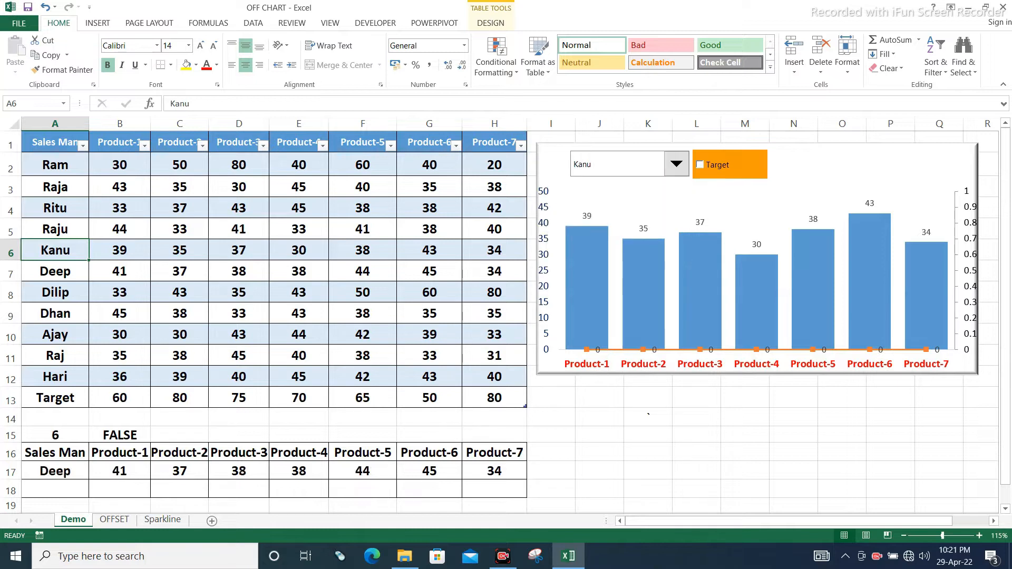
click(676, 164)
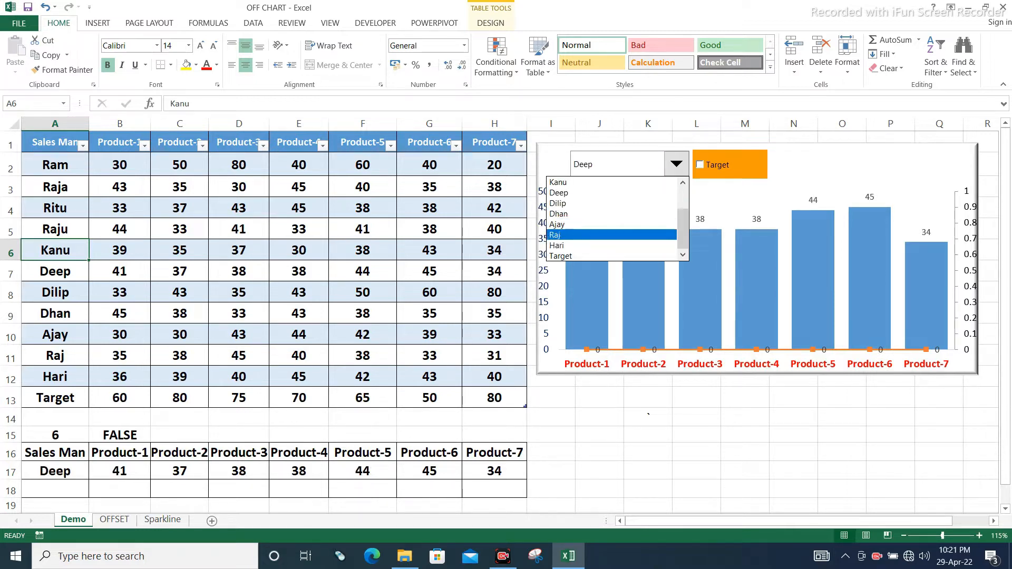
click(590, 234)
click(676, 164)
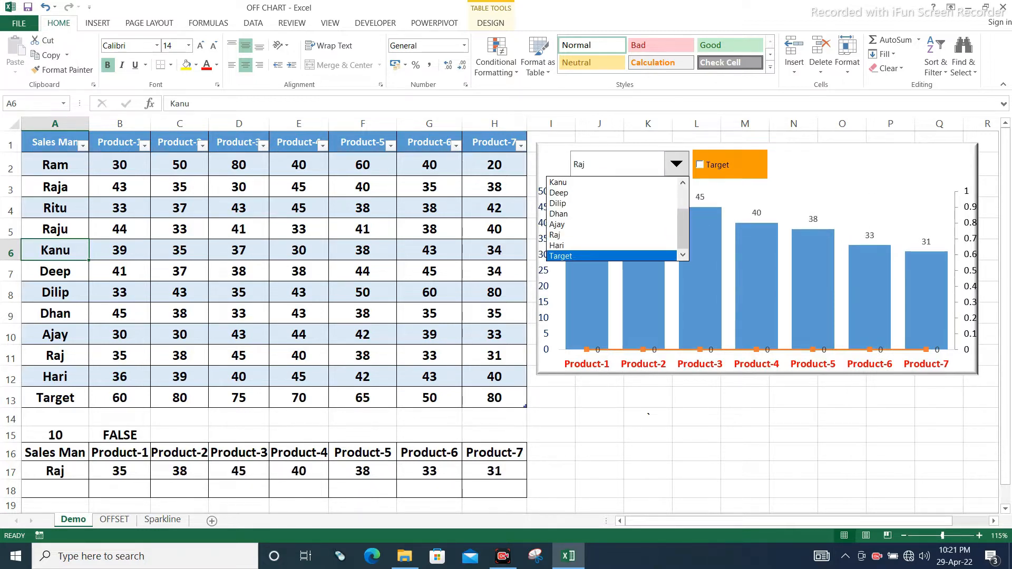
click(590, 245)
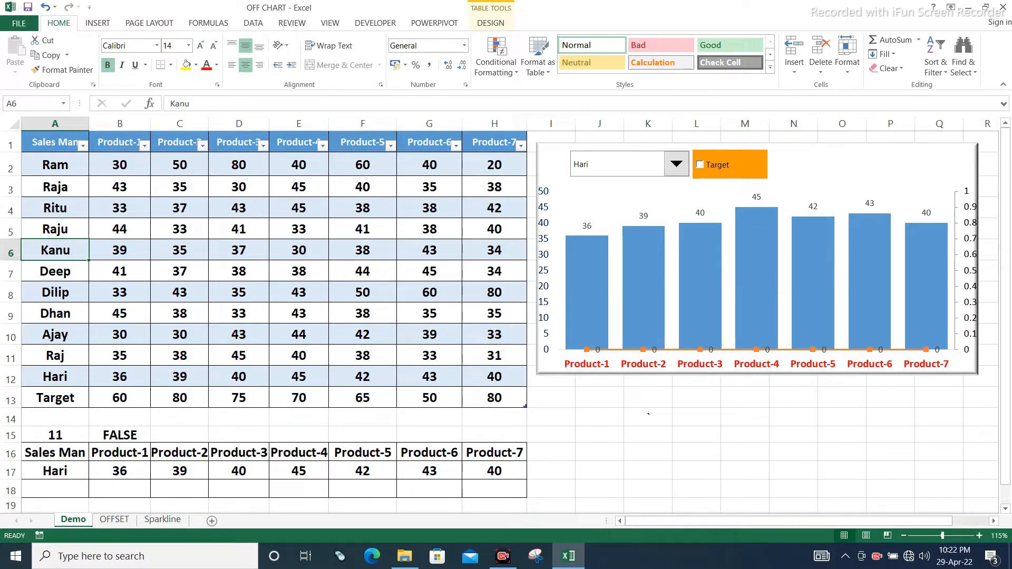
Step: Turn the chart's Target line on, off and on again
click(700, 164)
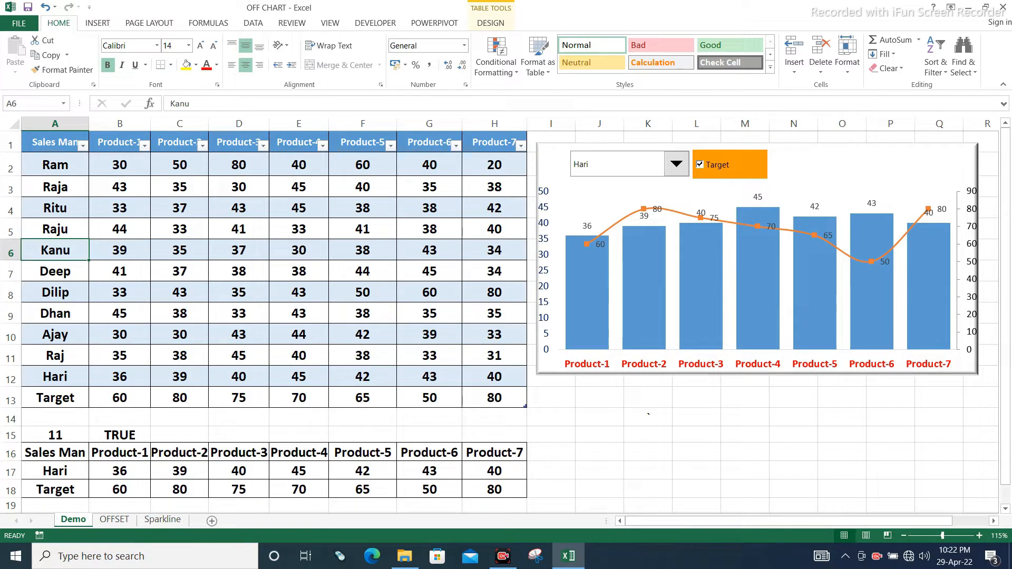
click(700, 164)
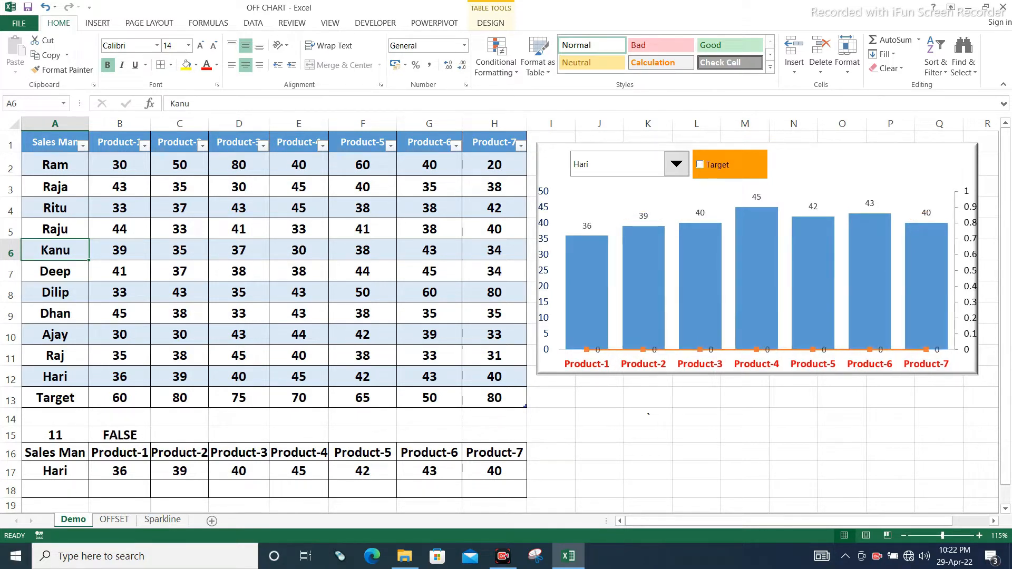
click(700, 164)
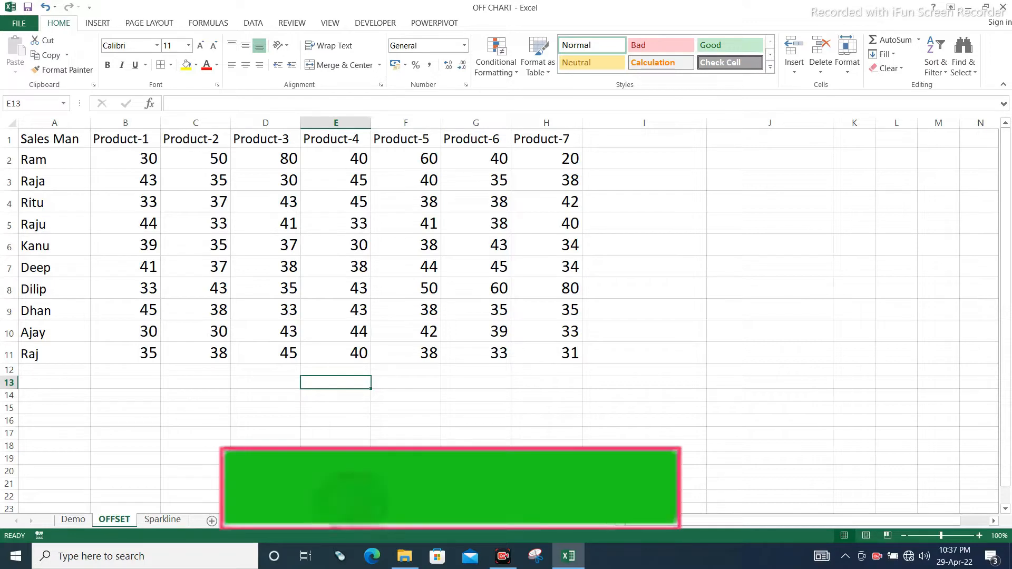
Step: Convert the sales data A1:H11 on the OFFSET sheet to a table with headers and apply the orange banded table style
click(55, 139)
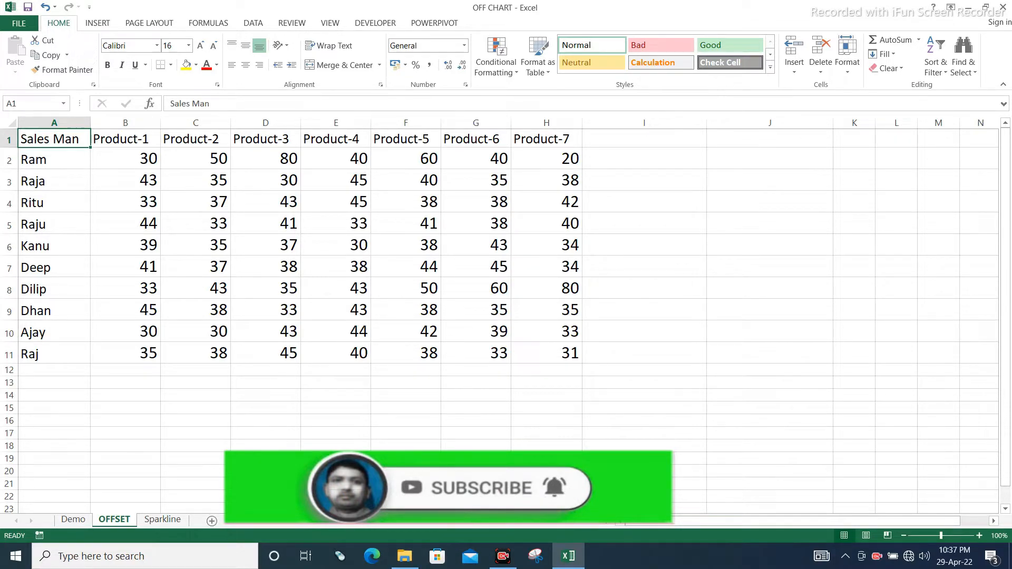
key(ctrl+t)
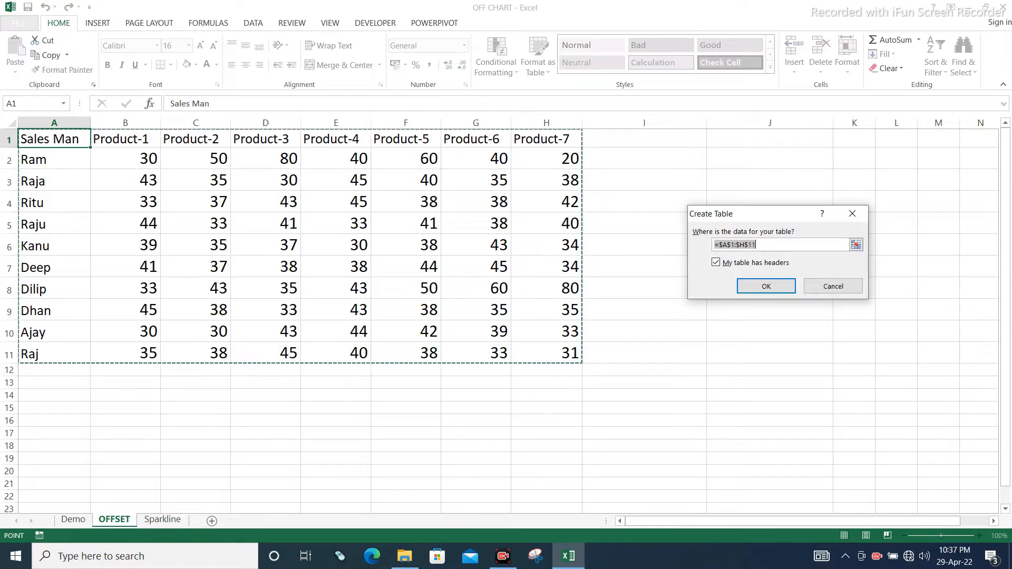
key(Return)
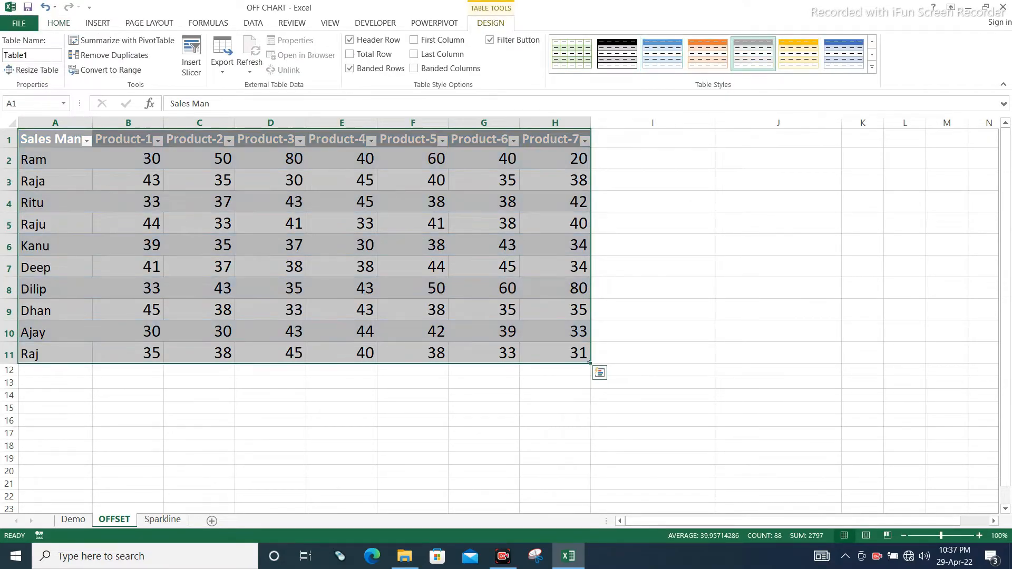
click(708, 54)
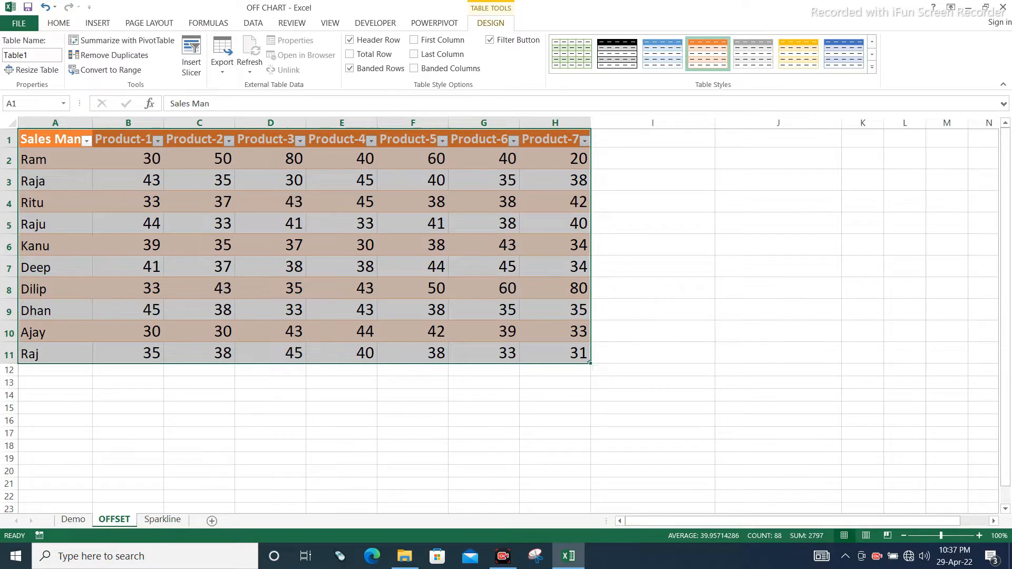
click(341, 202)
click(412, 202)
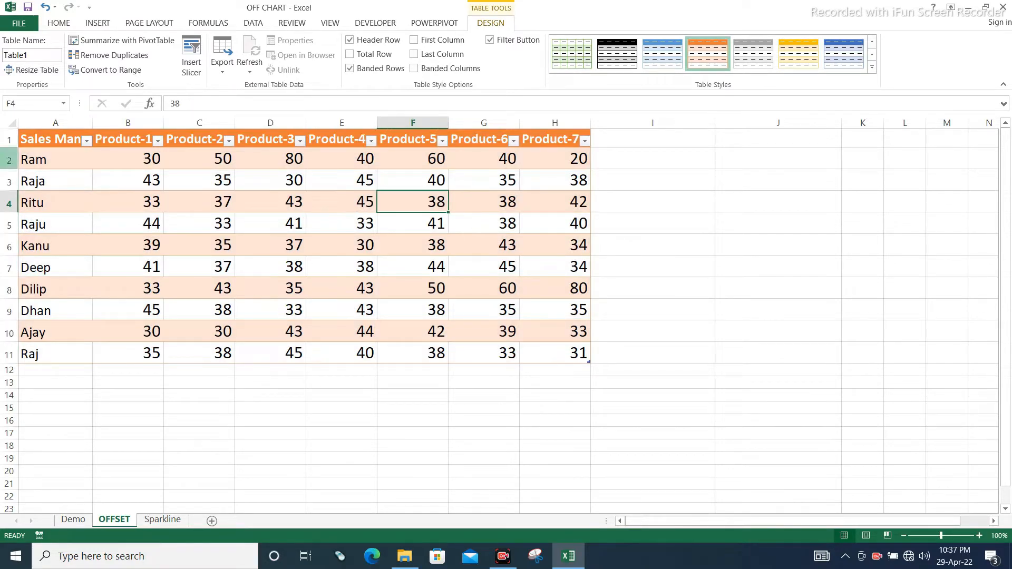
Step: Insert a default column chart from the whole sales table, place it beside the table and enlarge it slightly
drag(50, 139, 484, 309)
click(50, 139)
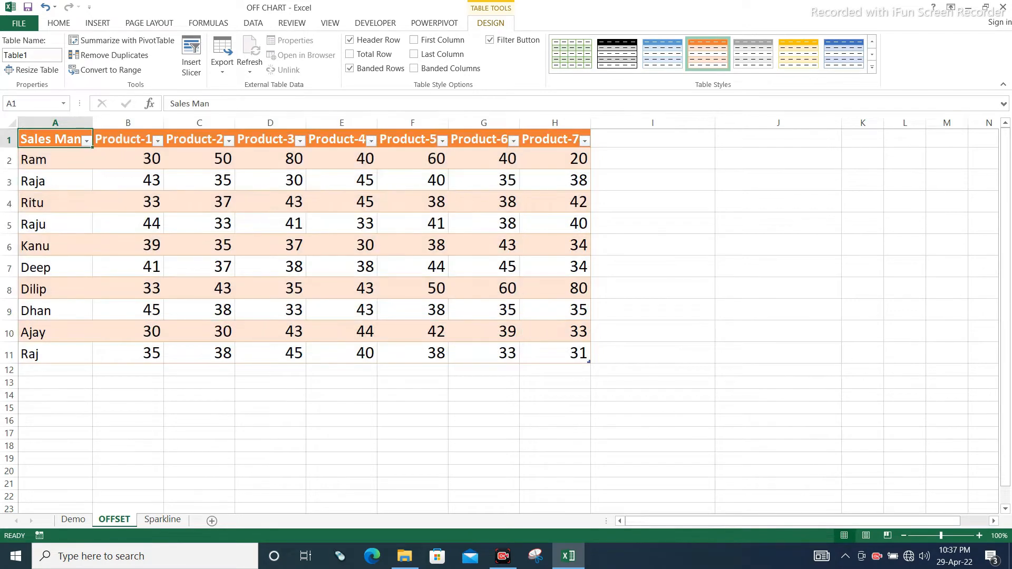
key(ctrl+a)
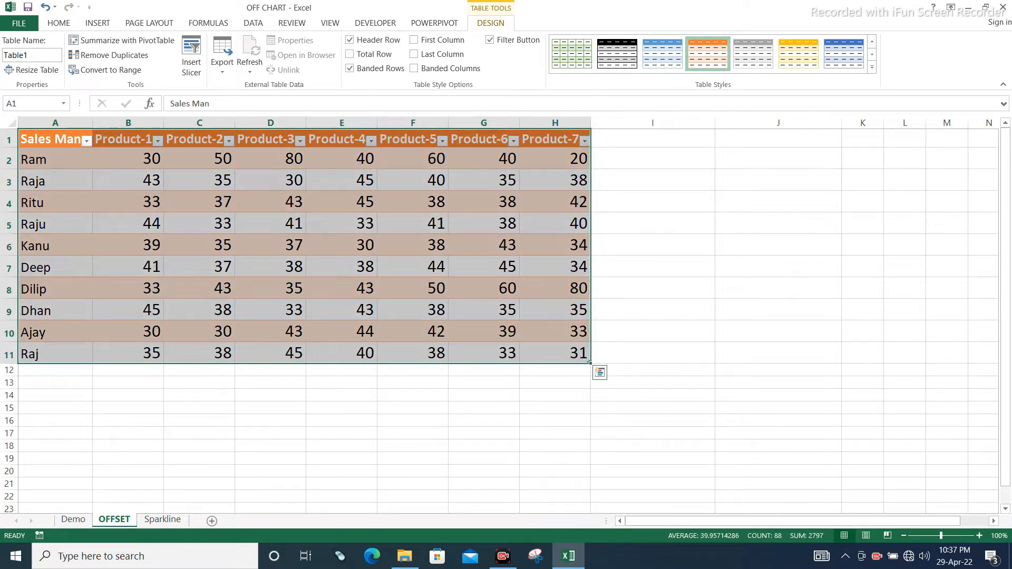
key(alt+F1)
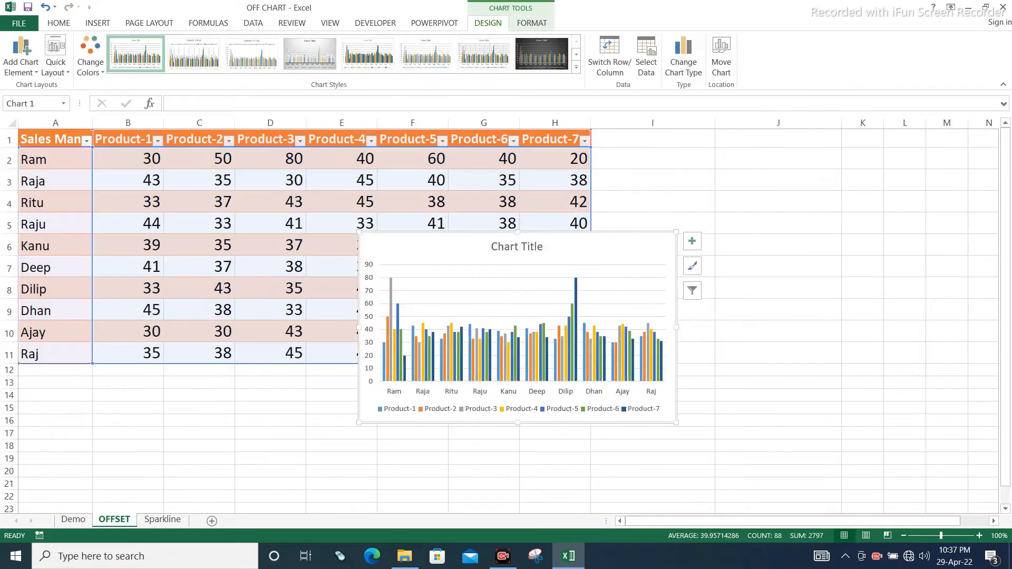
mouse_move(429, 239)
mouse_down()
mouse_move(724, 154)
mouse_move(673, 154)
mouse_move(685, 161)
mouse_up()
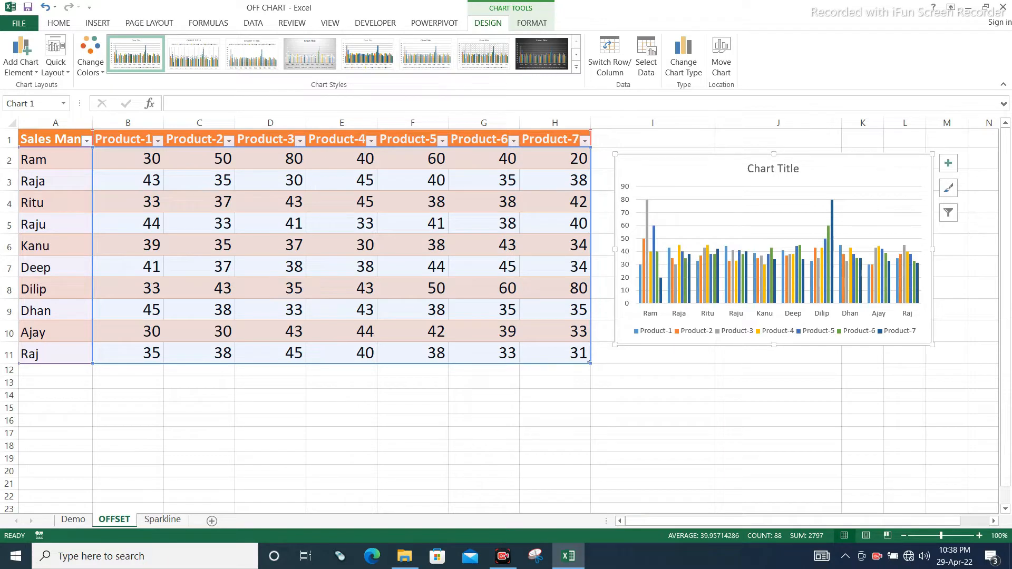
drag(933, 345, 975, 364)
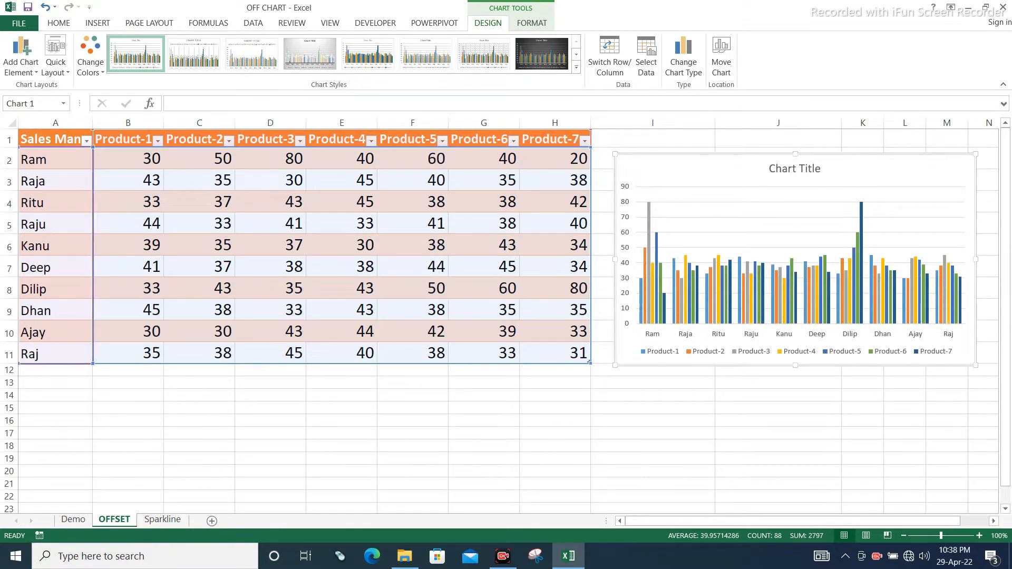
click(858, 279)
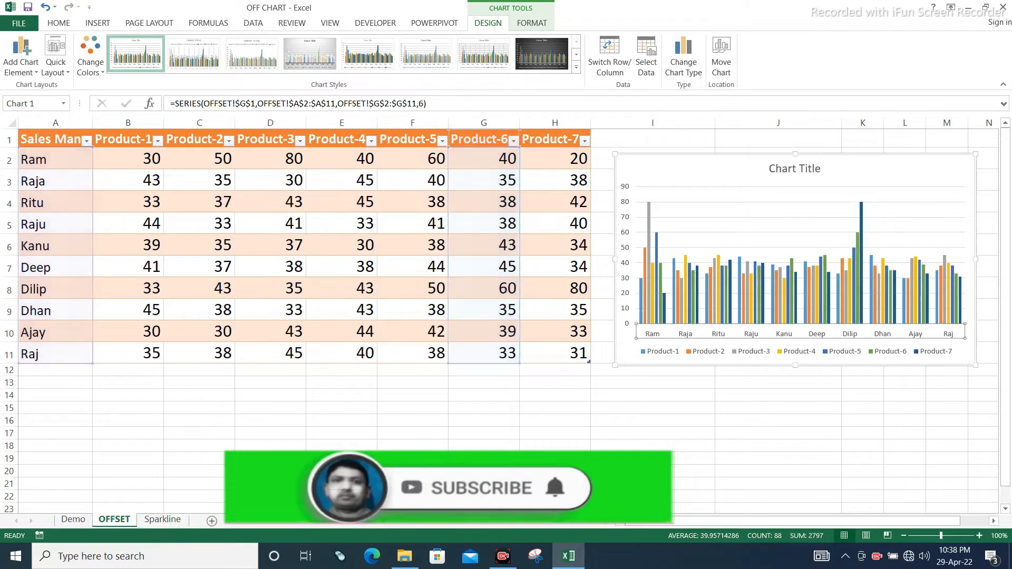
click(817, 334)
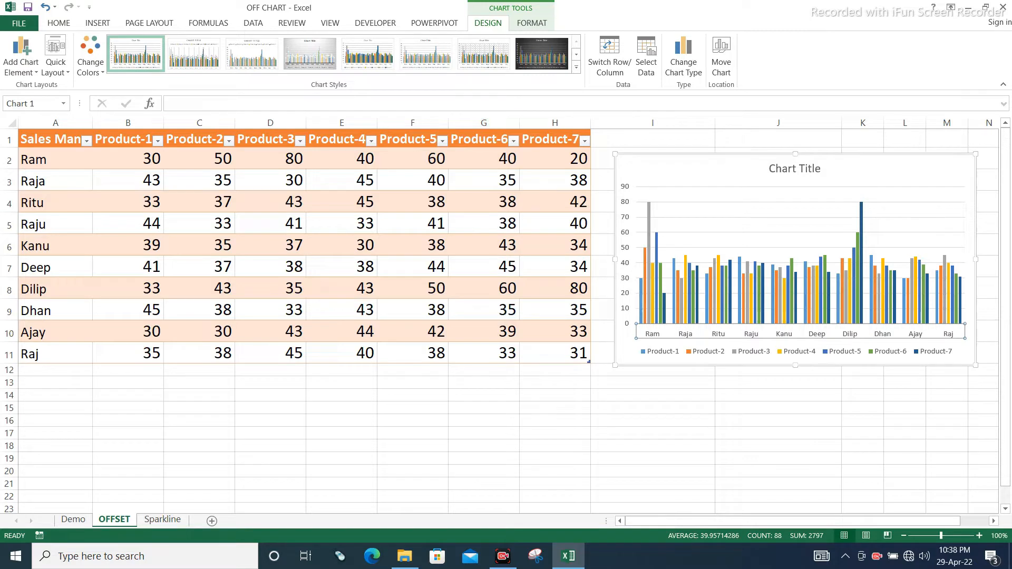
Step: Filter the Sales Man column to show only the first salesman in the alphabetical list
click(87, 141)
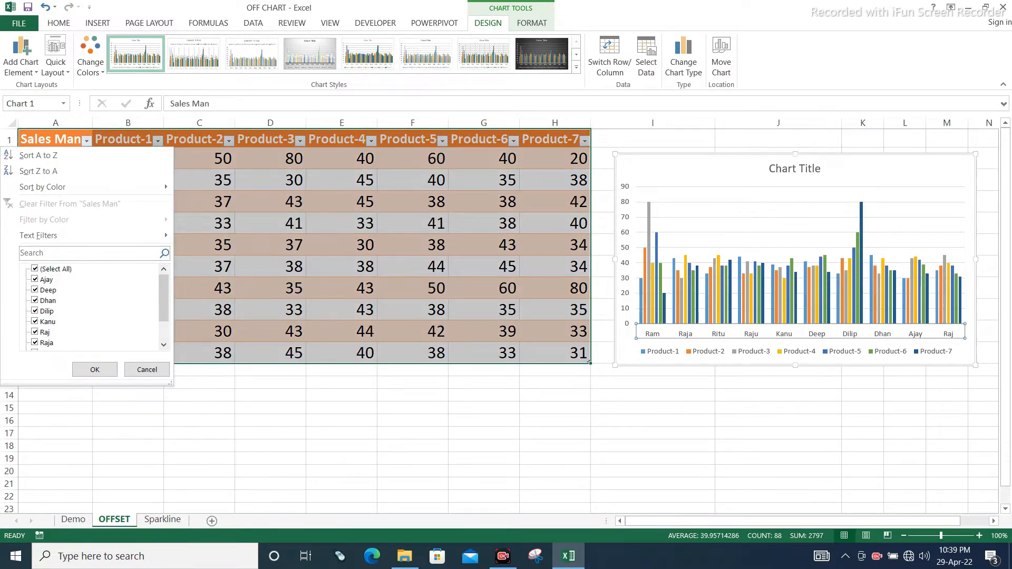
click(36, 268)
click(35, 279)
click(95, 369)
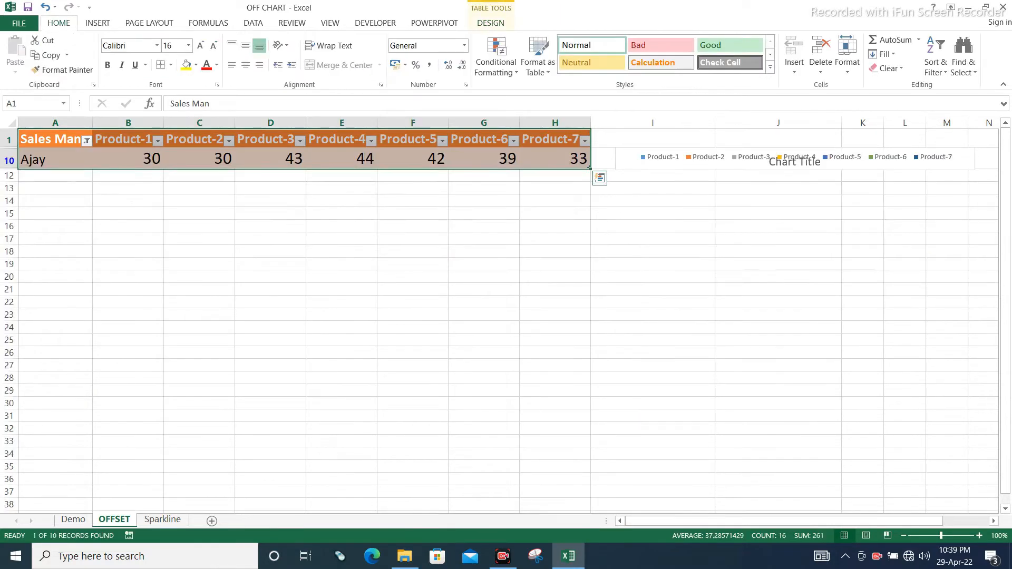
Step: Stretch the collapsed chart downward to make its columns readable
click(754, 157)
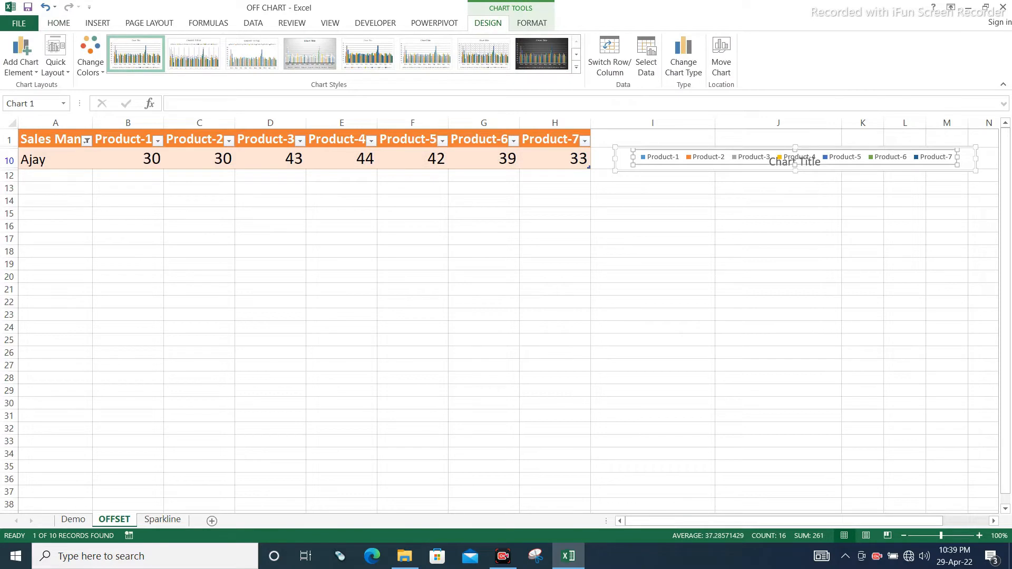
drag(795, 170, 795, 315)
click(778, 415)
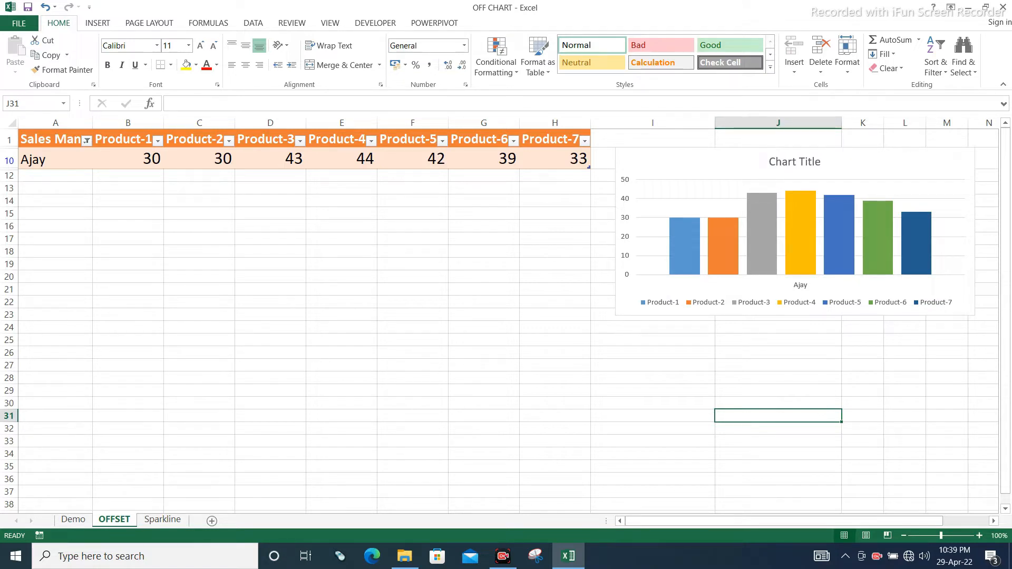
Step: Show all salesmen again in the Sales Man column filter and select the chart
click(86, 140)
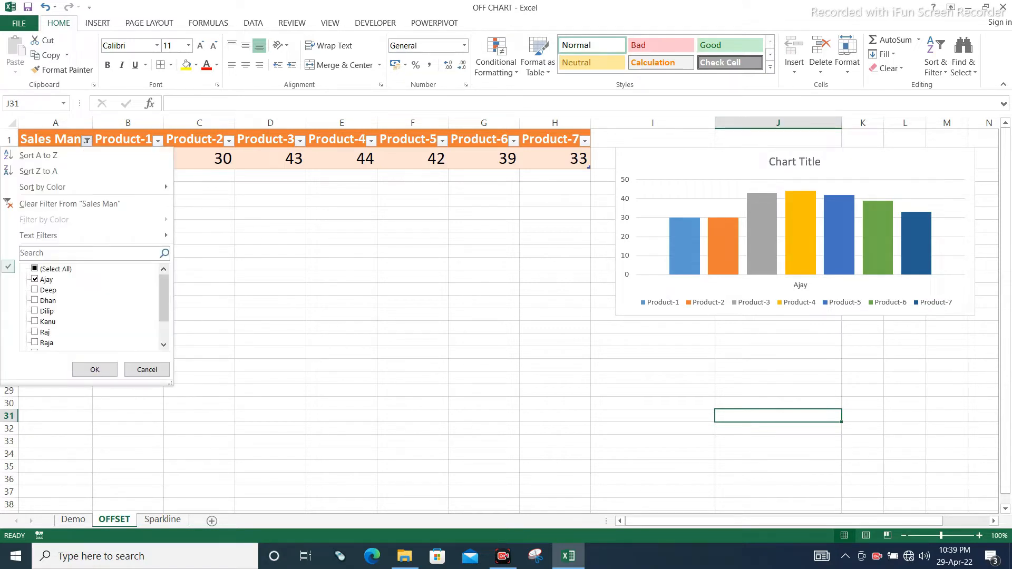
click(35, 269)
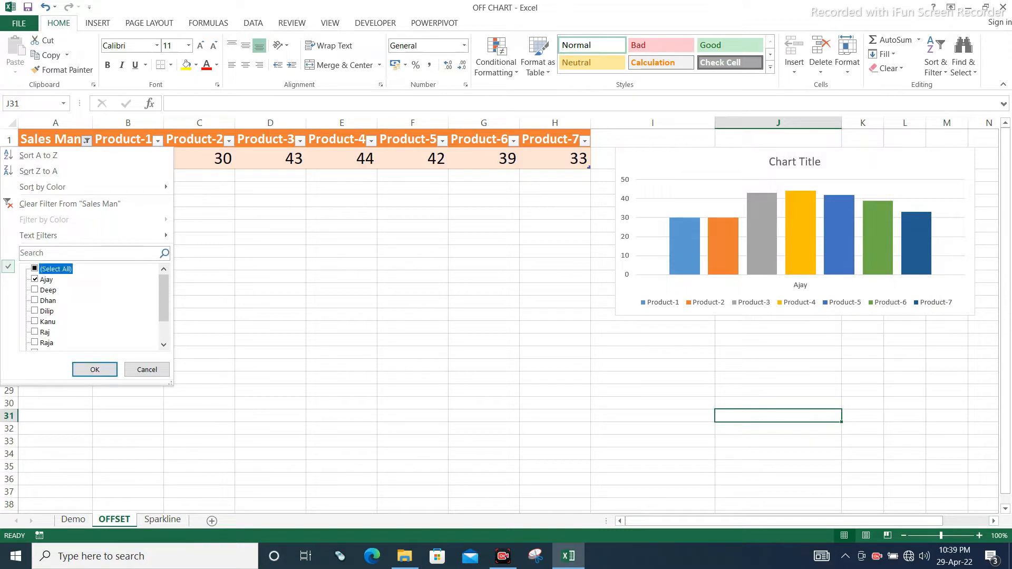
click(95, 370)
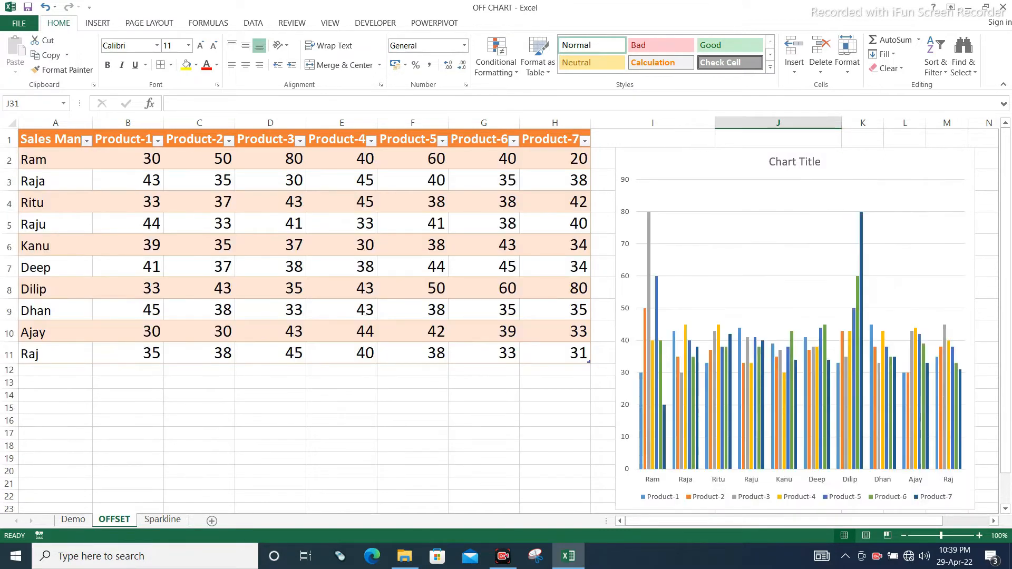
click(774, 253)
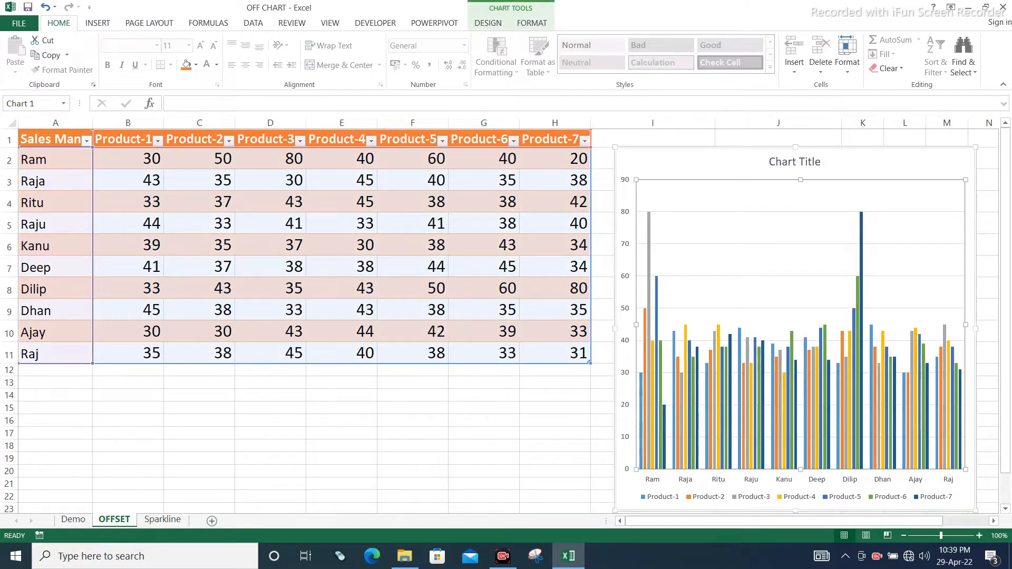
click(890, 162)
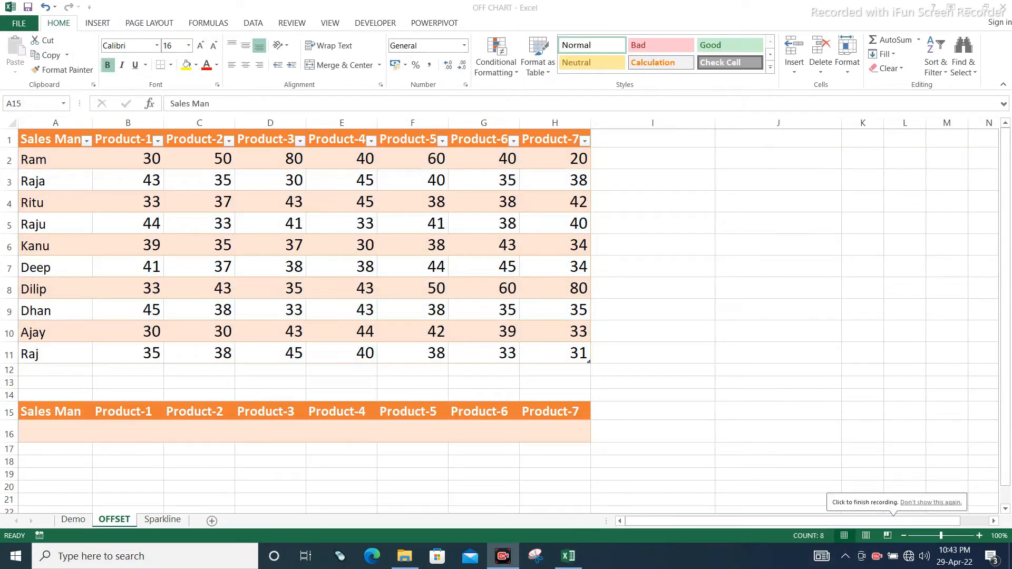
Step: Enter =OFFSET(Table1[[#Headers],[Sales Man]],$A$14,0) in cell A16, under the helper row's Sales Man heading
key(ctrl+shift+Right)
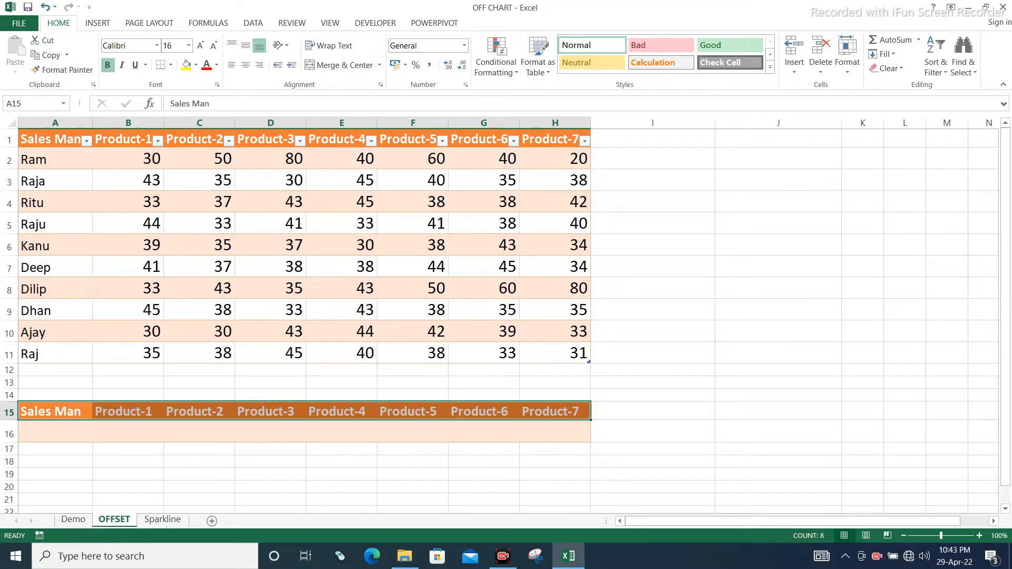
click(55, 431)
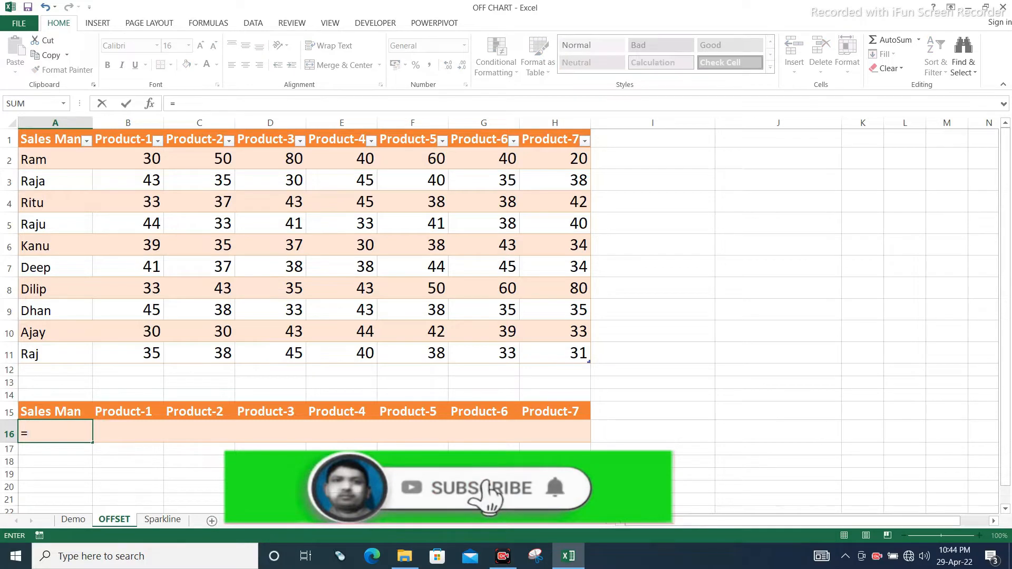
text(=of)
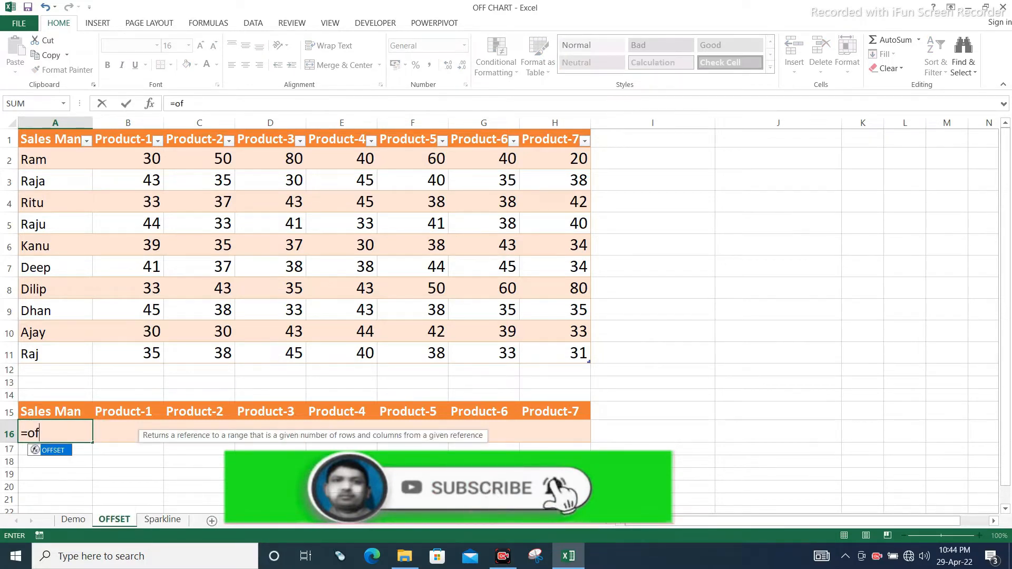
key(Tab)
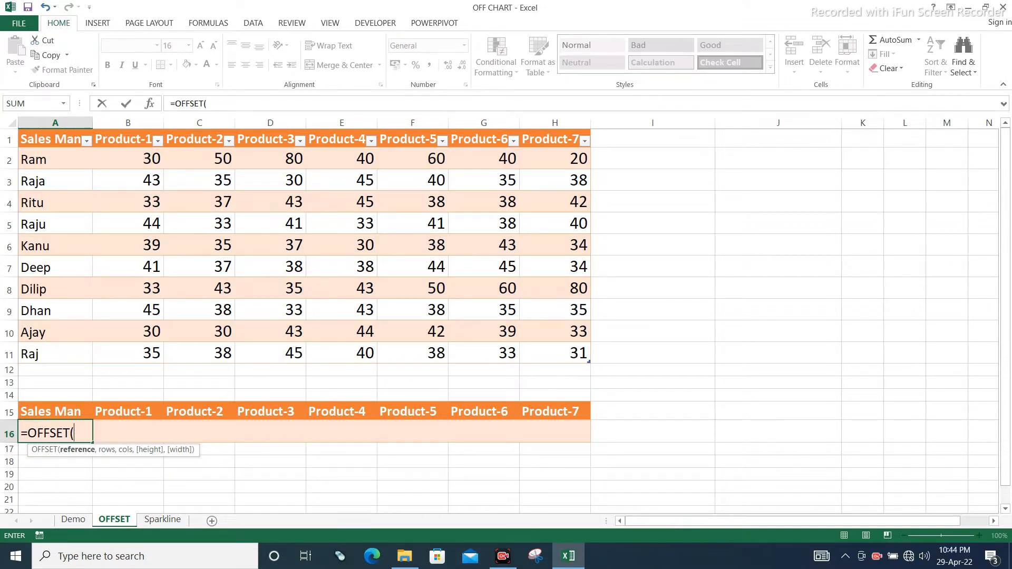
click(50, 140)
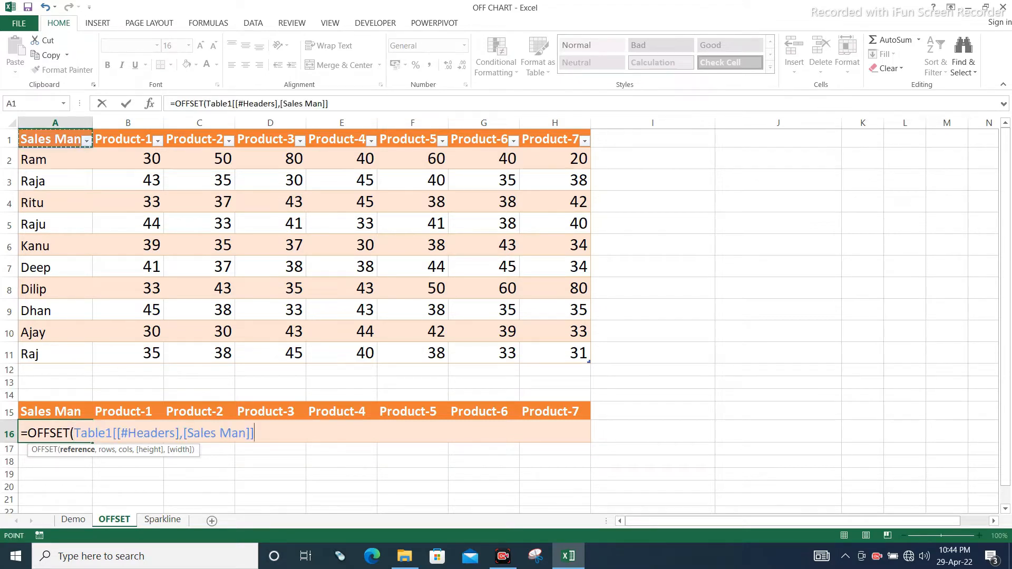
text(,)
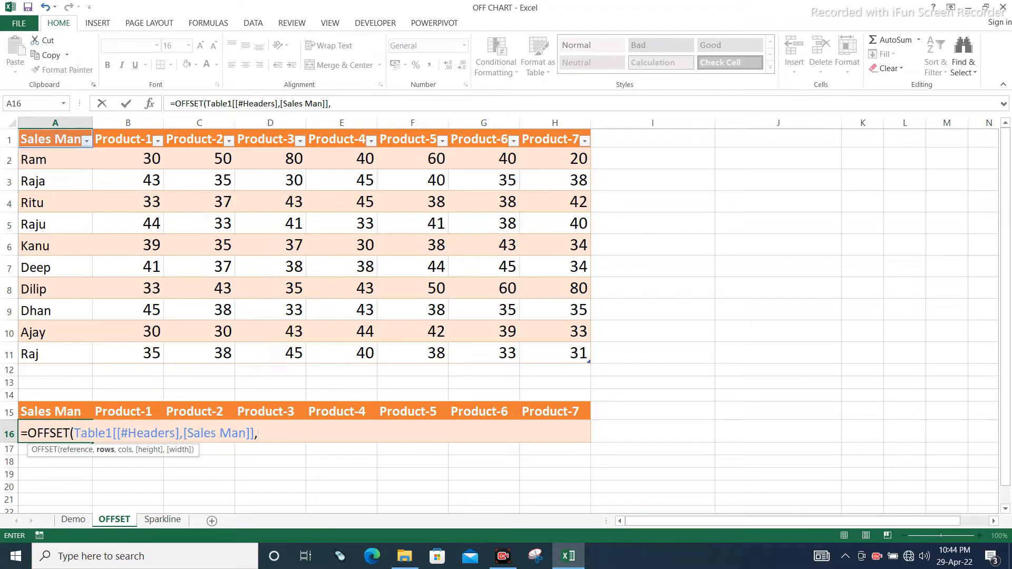
click(55, 396)
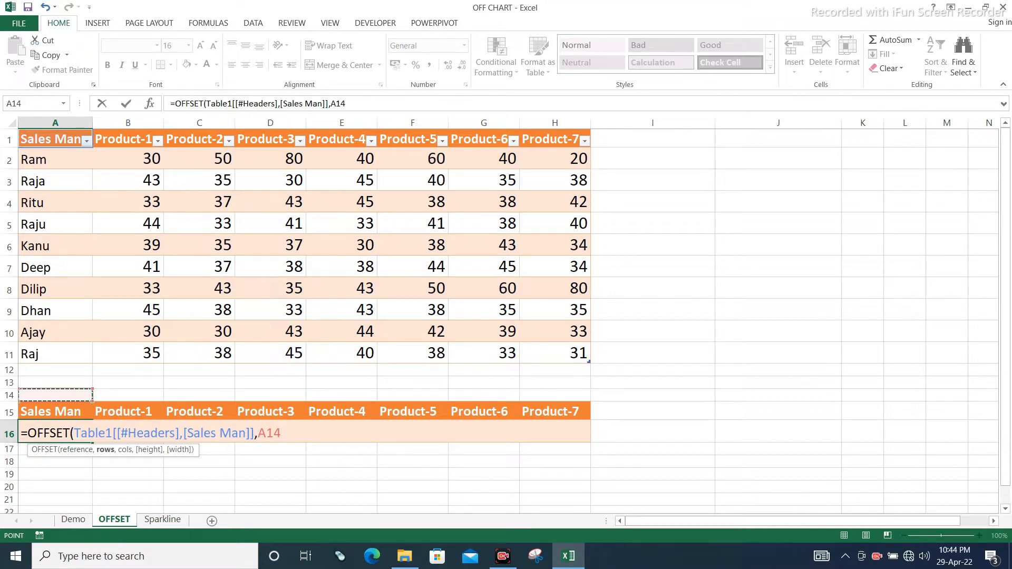
key(F4)
text(,0)
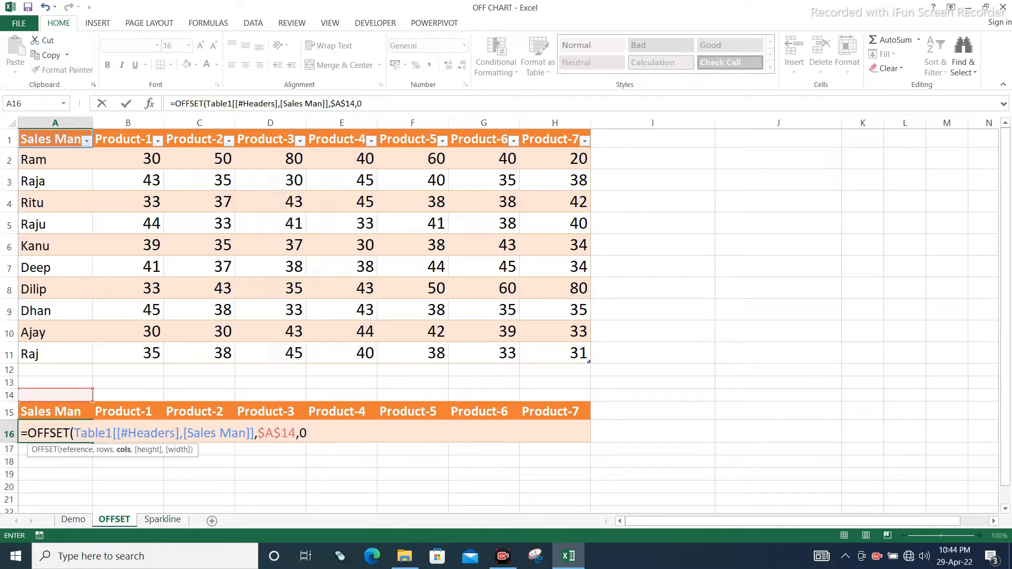
text())
key(Return)
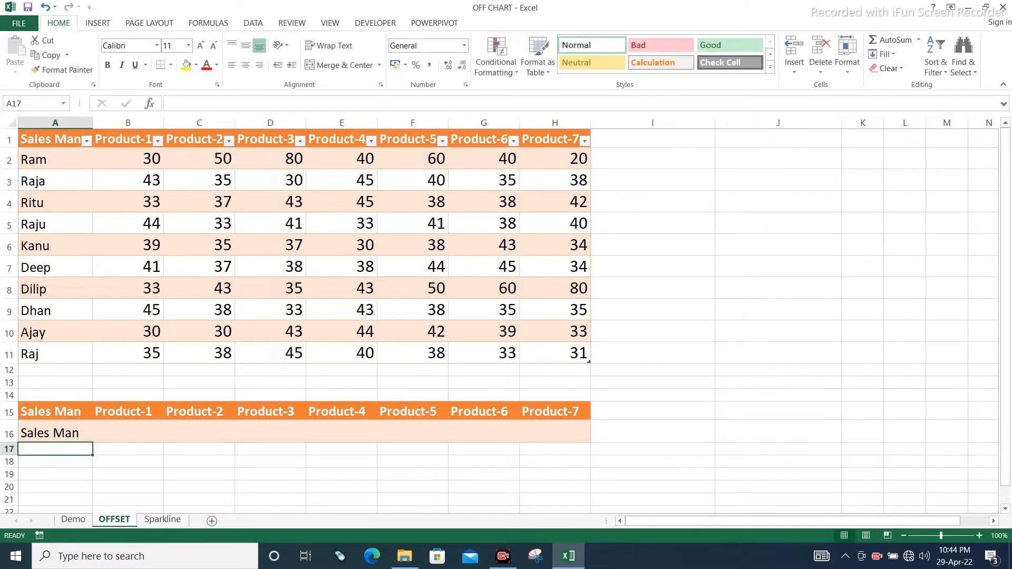
Step: Enter 1 as the row offset in cell A14 and review the formula in A16
click(55, 395)
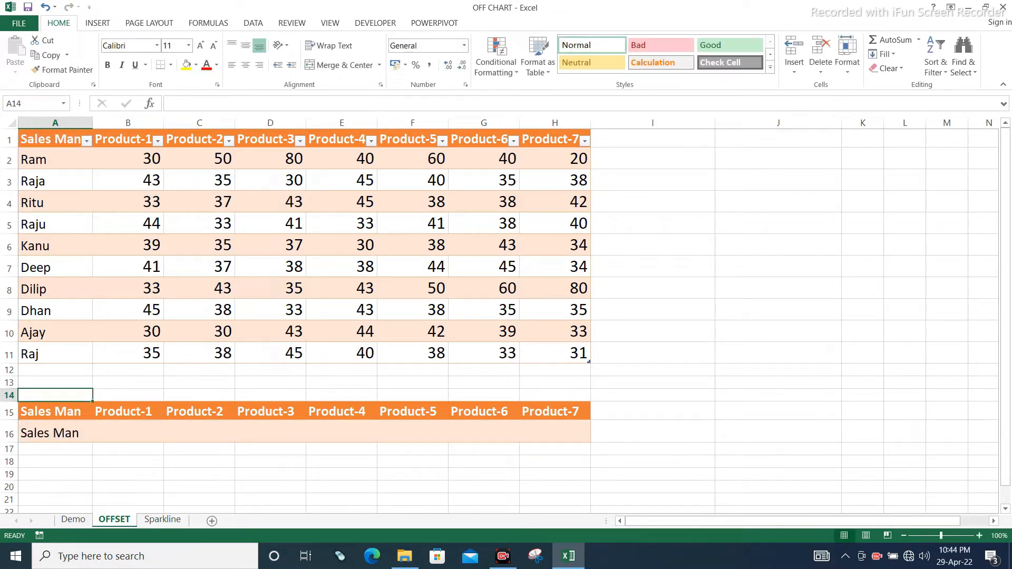
text(1)
key(Return)
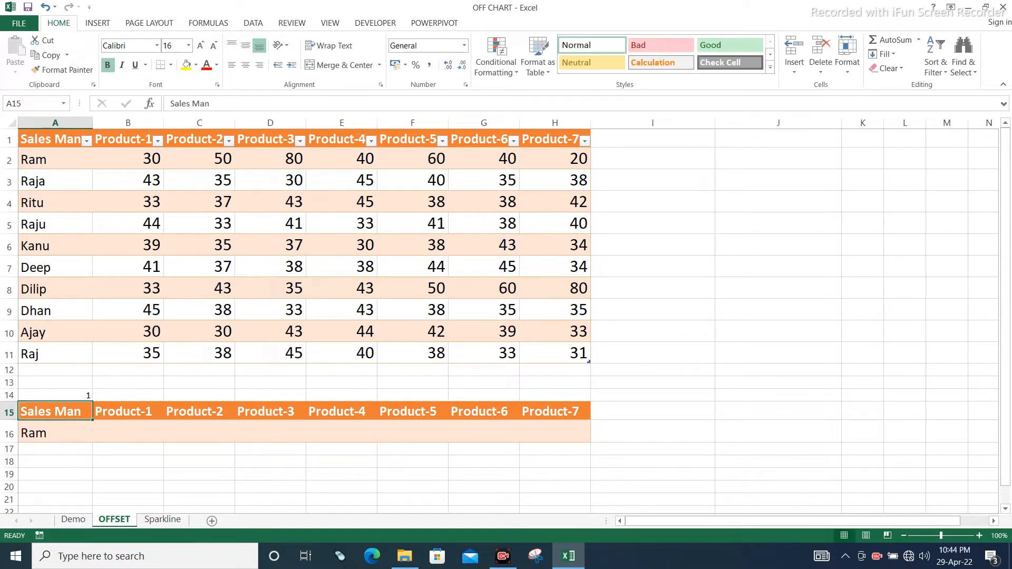
click(55, 395)
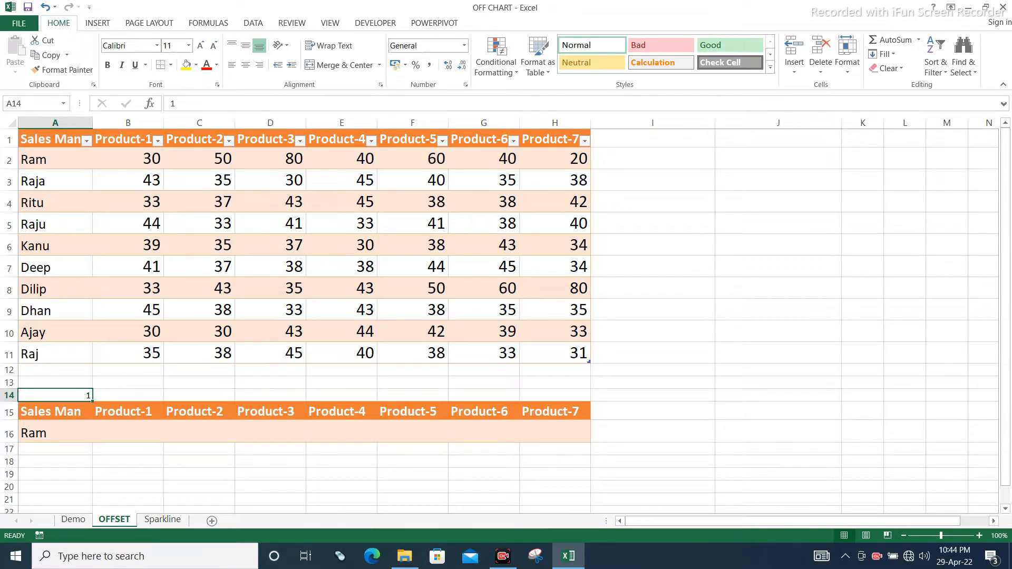
click(56, 433)
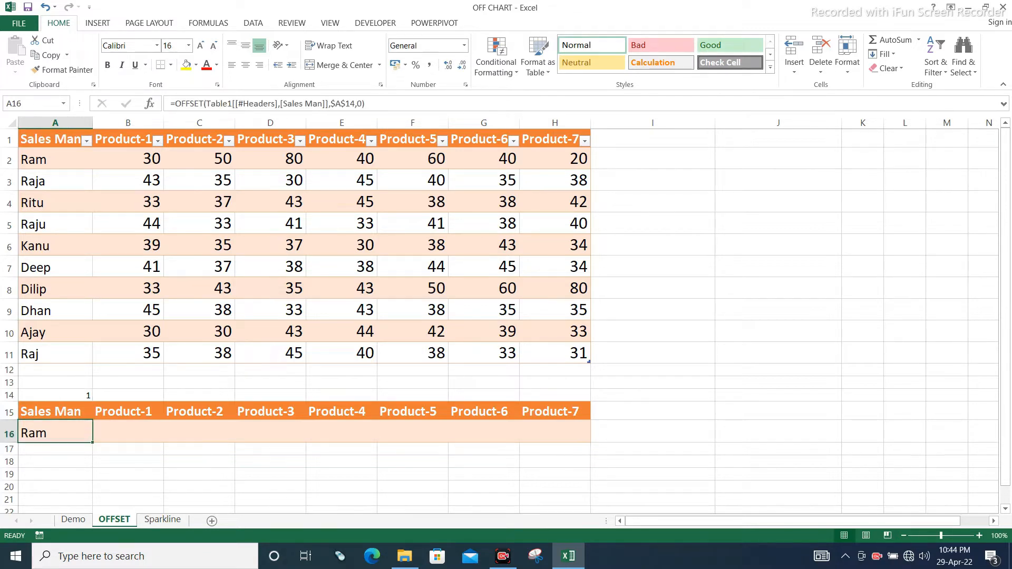
Step: Set the row offset in cell A14 to 2
key(Up)
key(Up)
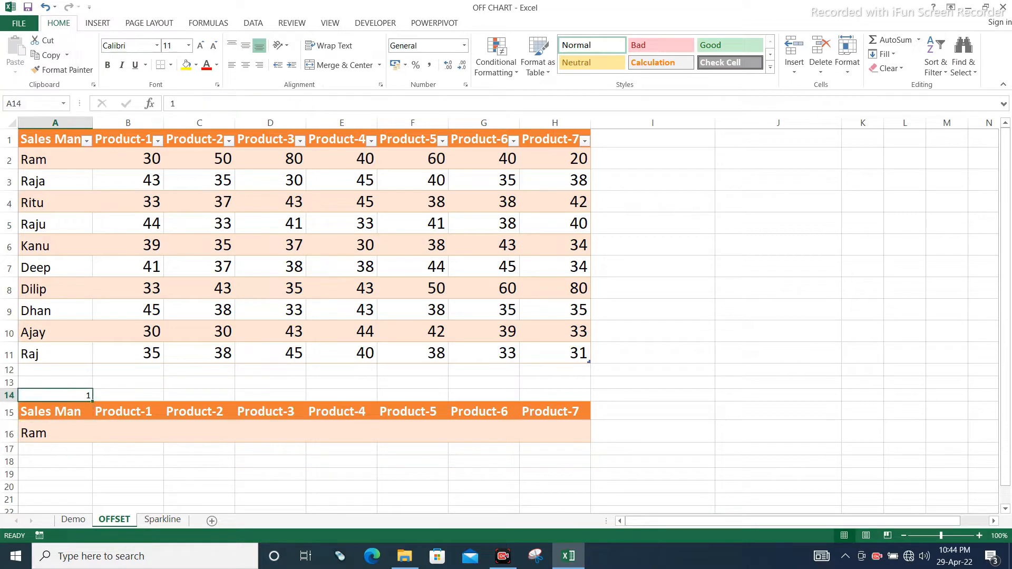
text(2)
key(Return)
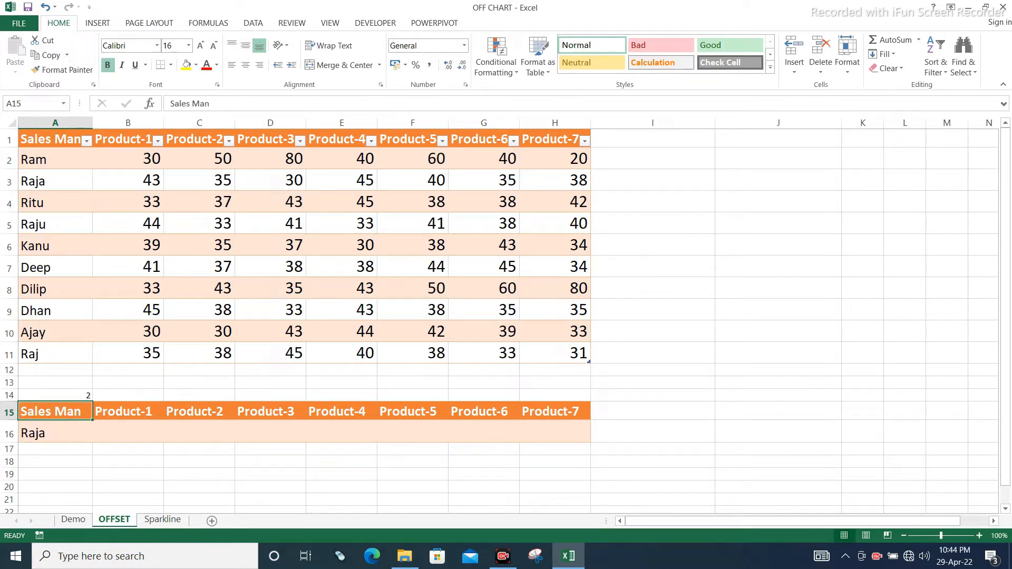
Step: Trace the Sales Man column row by row from header cell A1 to examine how the offset in A14 picks a name
key(ctrl+Home)
click(55, 383)
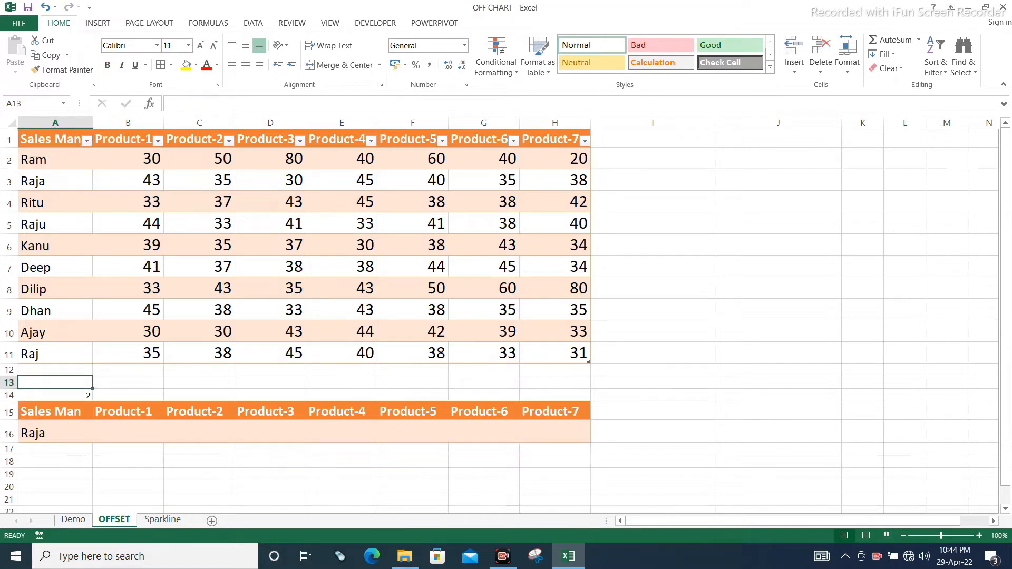
click(56, 395)
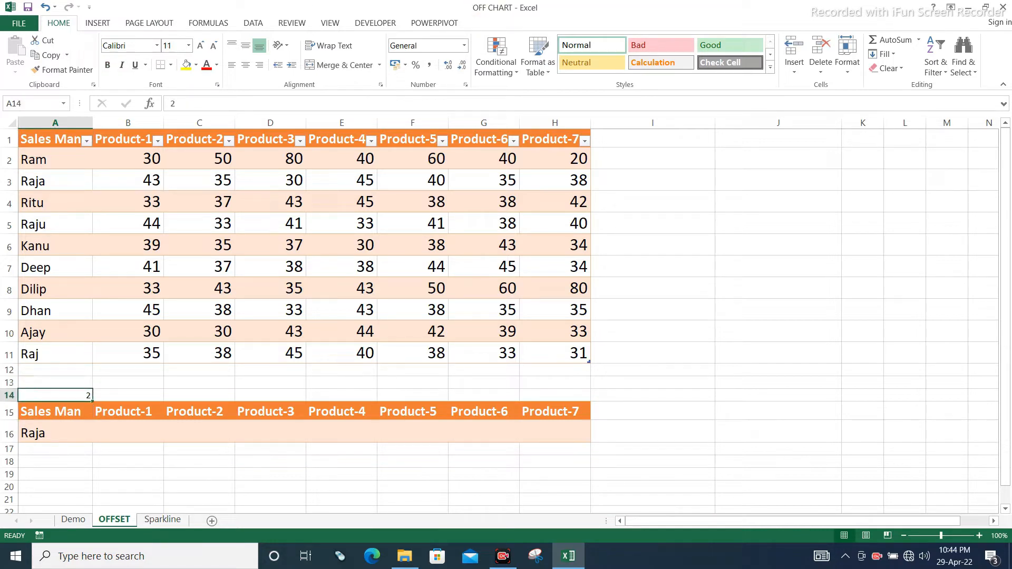
key(ctrl+Home)
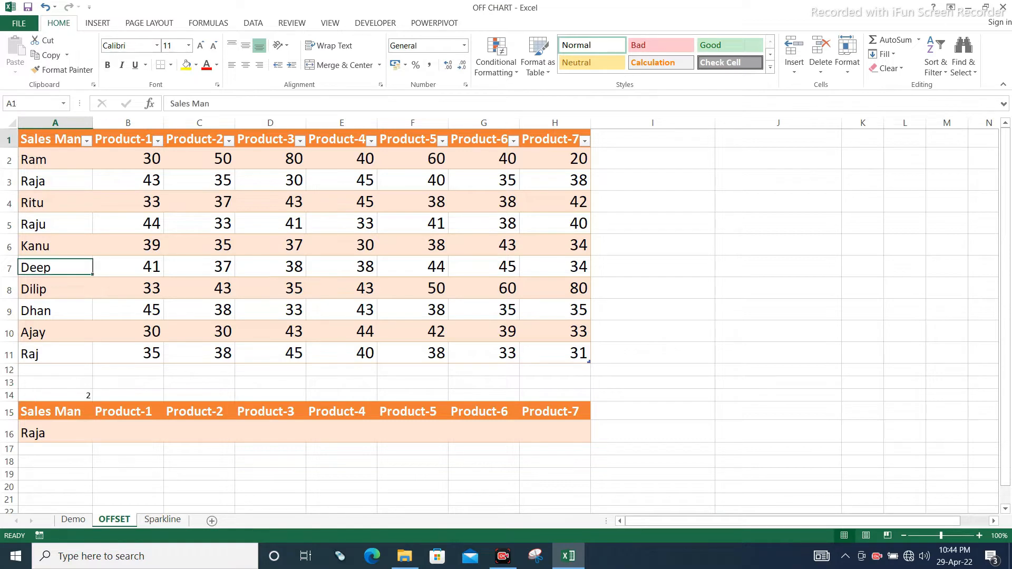
key(Down)
key(Down)
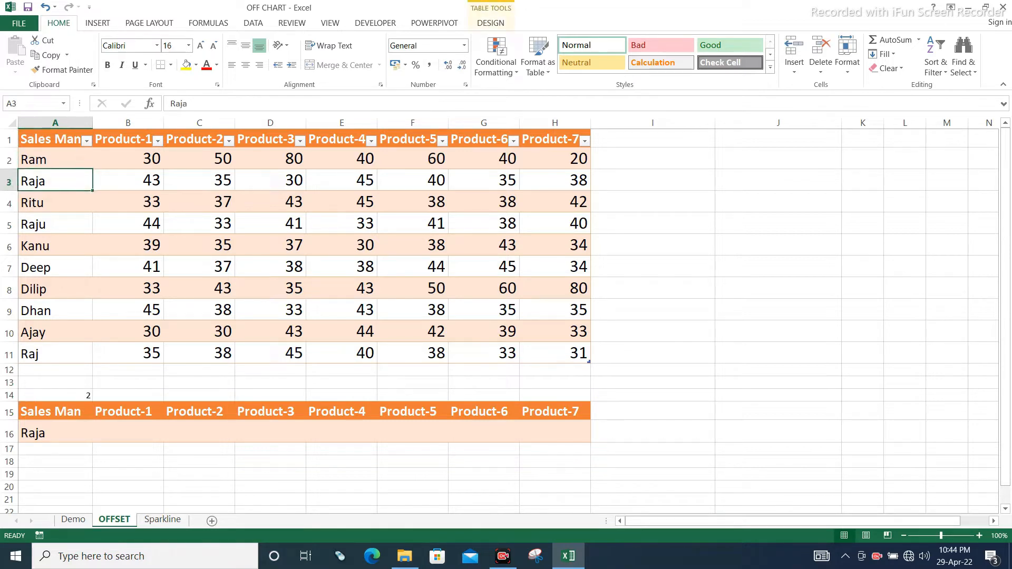
key(Down)
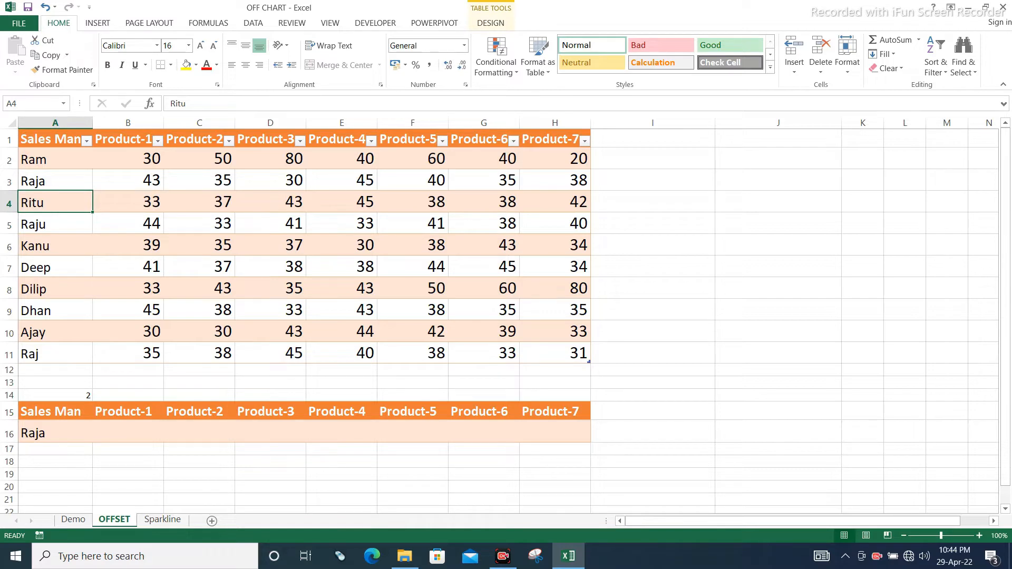
key(ctrl+Home)
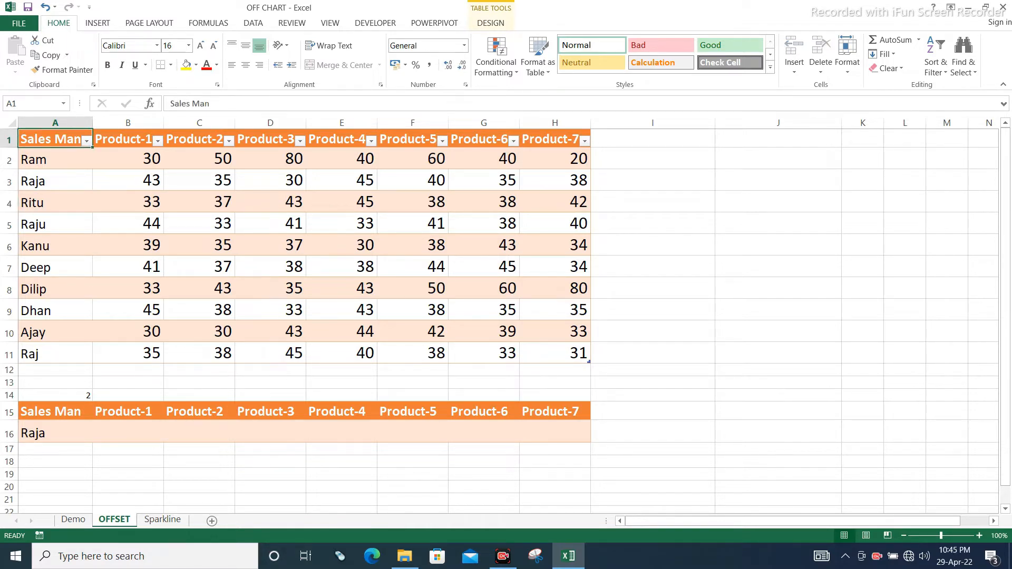
key(Down)
key(Down)
key(Down)
key(Down)
key(Down)
key(Down)
key(Down)
key(Down)
key(Down)
key(Down)
key(Down)
key(Down)
key(Down)
key(Down)
key(Down)
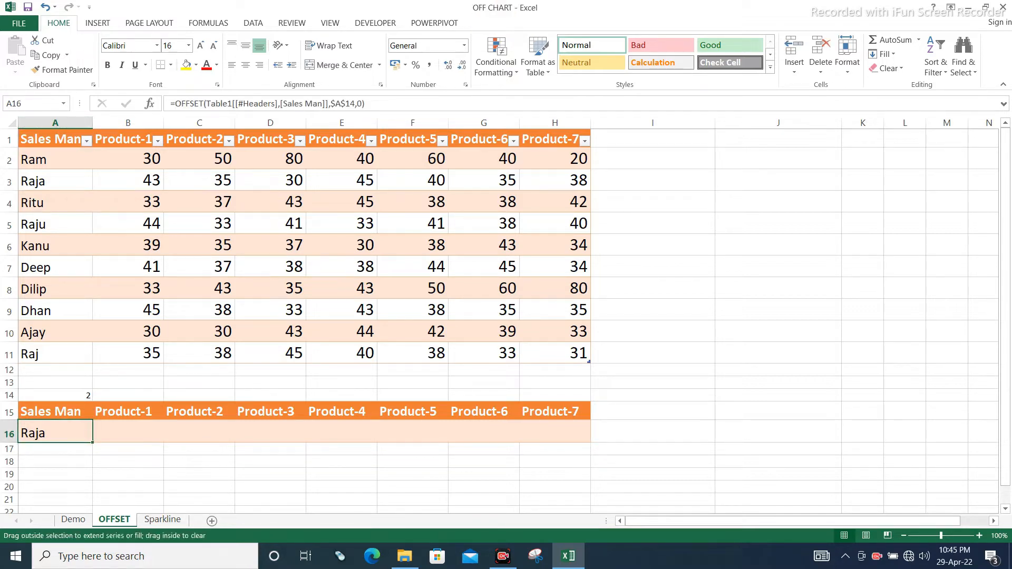
Step: Fill the OFFSET formula from A16 across to H16 and insert a default column chart from A15:H16
drag(92, 442, 589, 440)
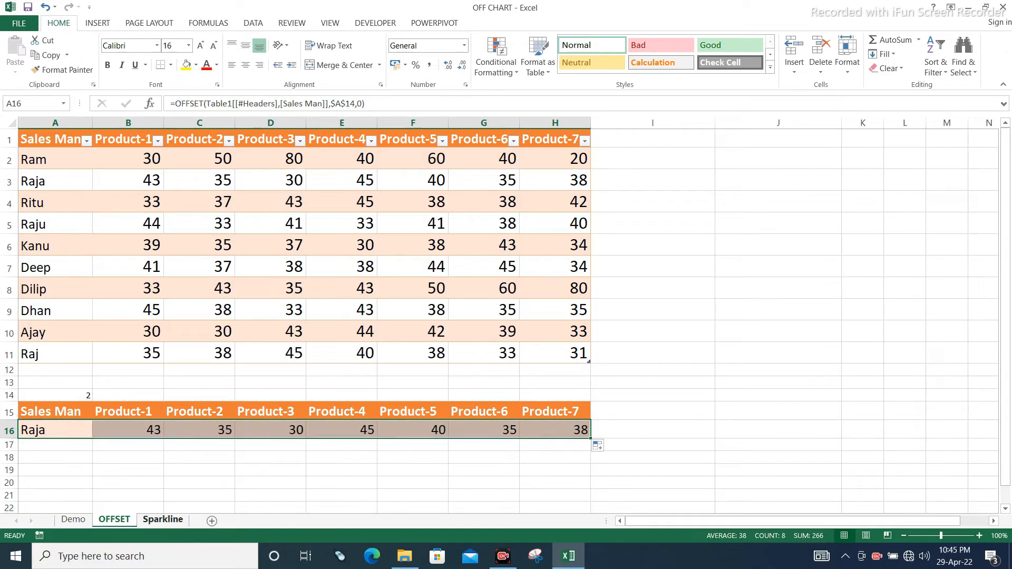
click(85, 410)
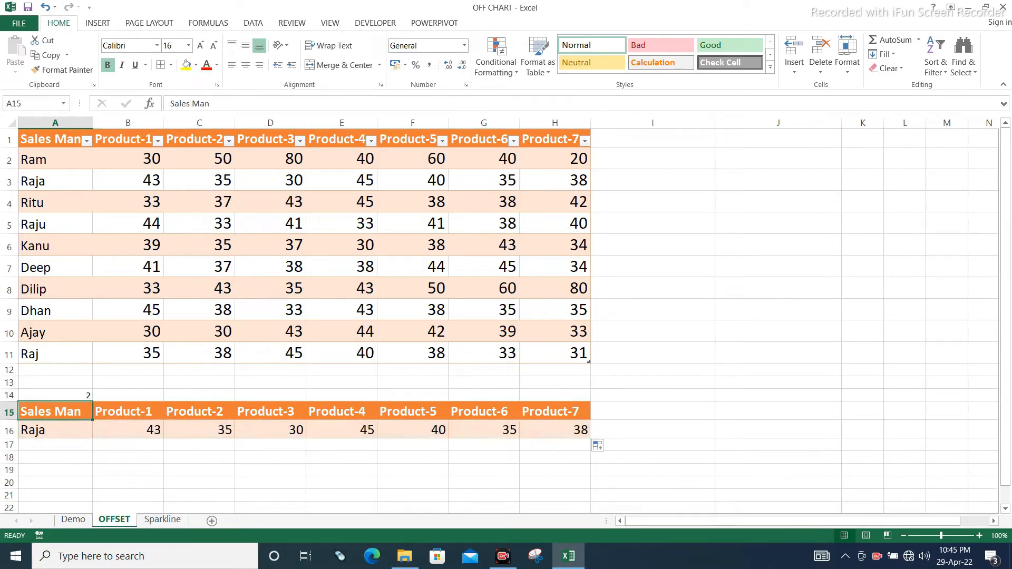
drag(84, 410, 585, 433)
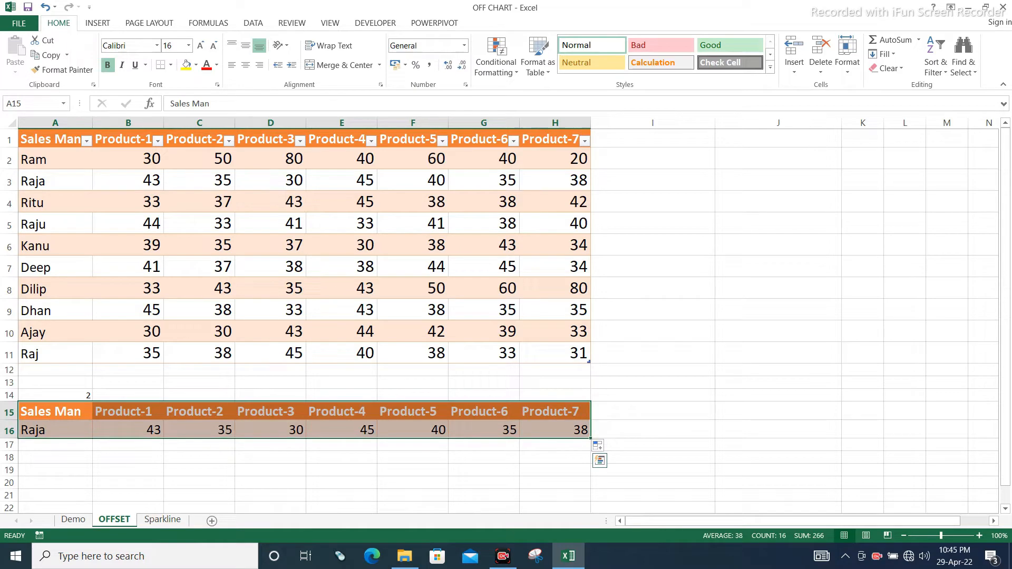
key(alt+F1)
Step: Place the new chart beside the sales table, widen it to about column M and stretch it down to row 11
drag(436, 238, 681, 153)
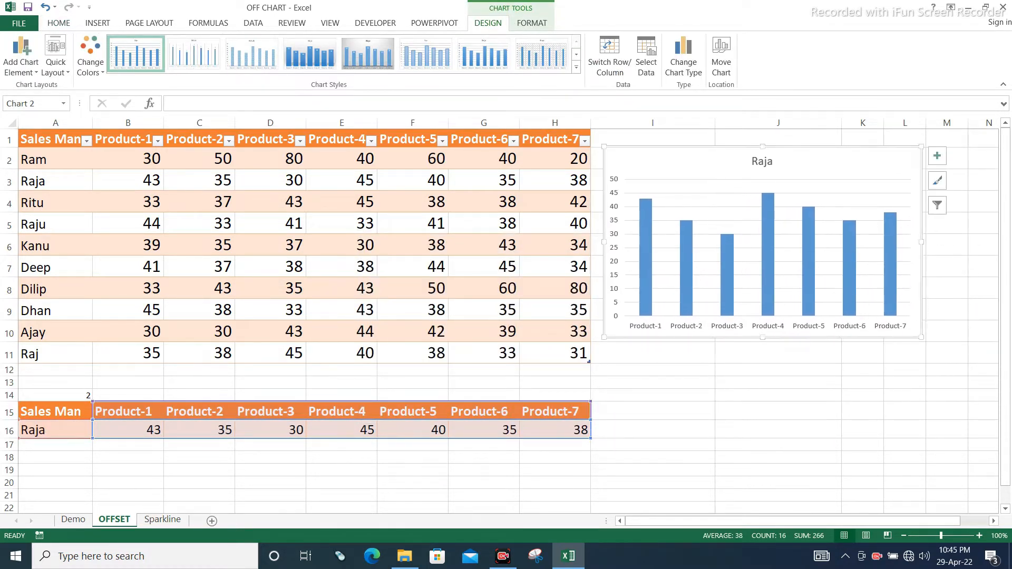
drag(921, 338, 980, 340)
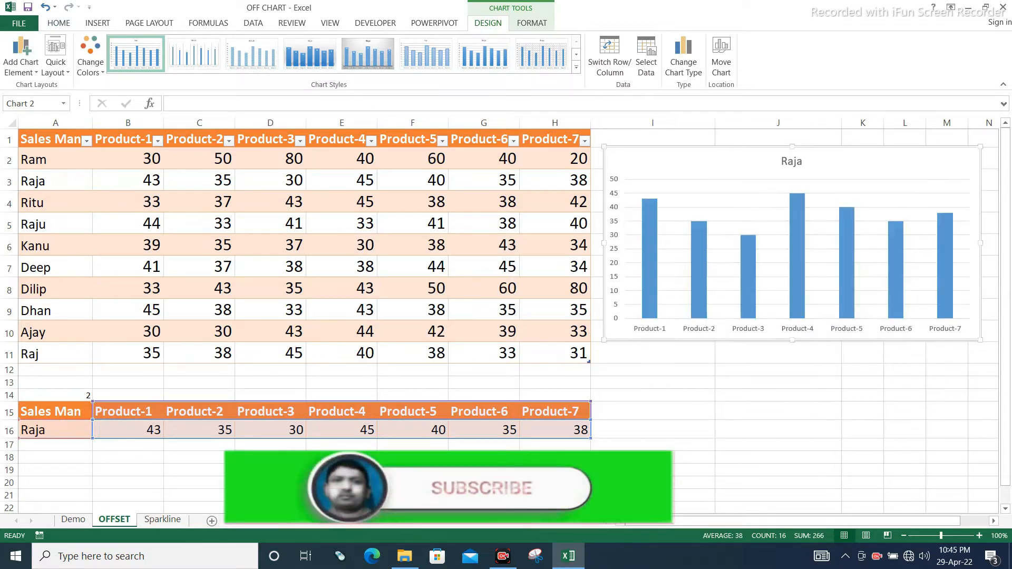
drag(793, 340, 792, 361)
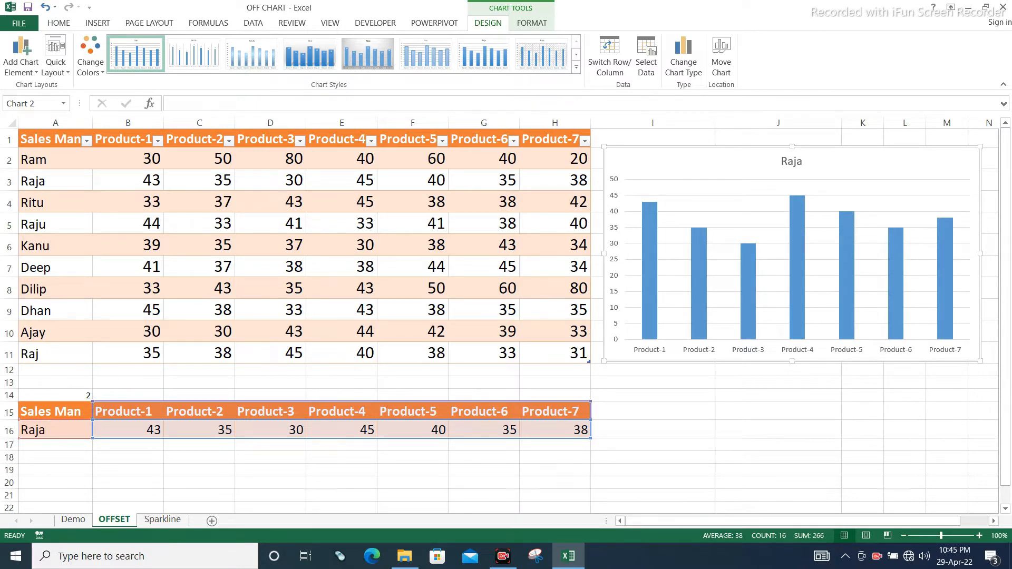
mouse_move(796, 312)
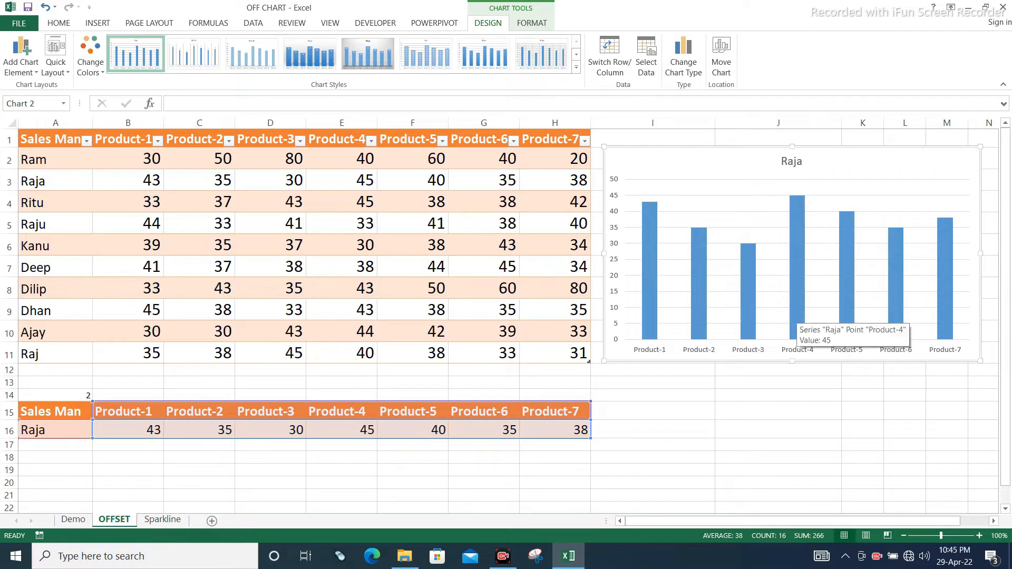
key(ctrl+1)
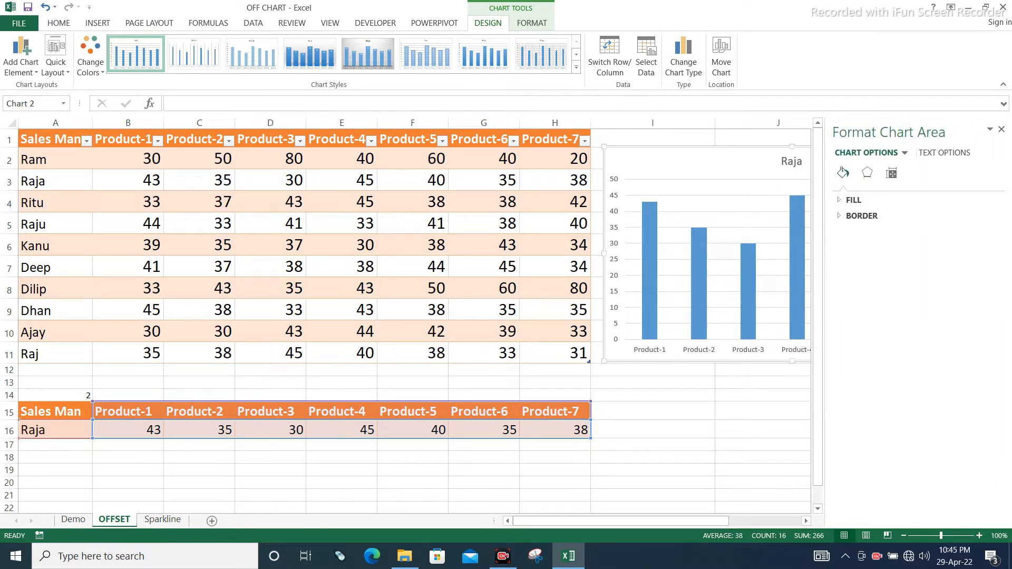
click(867, 173)
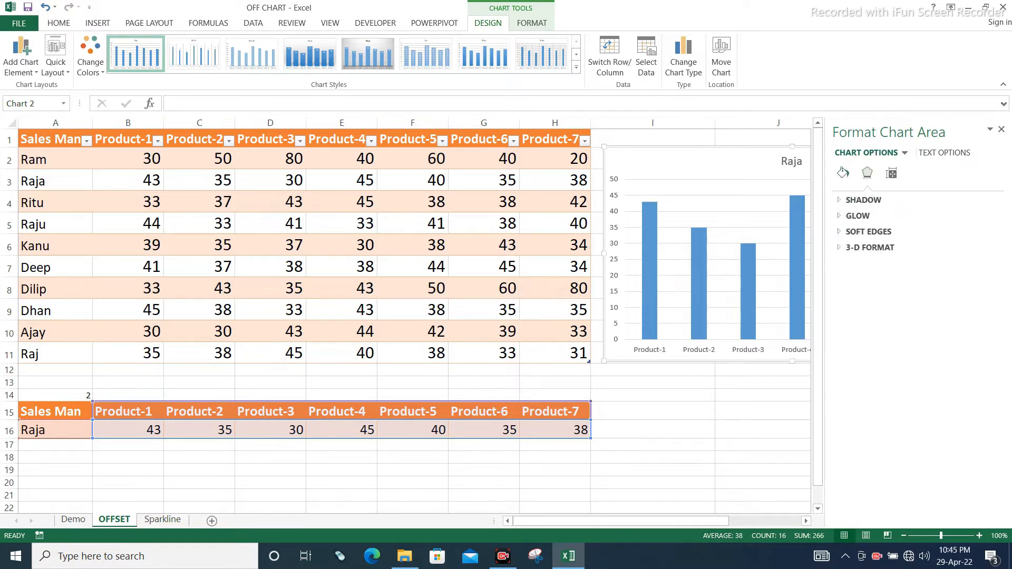
click(891, 173)
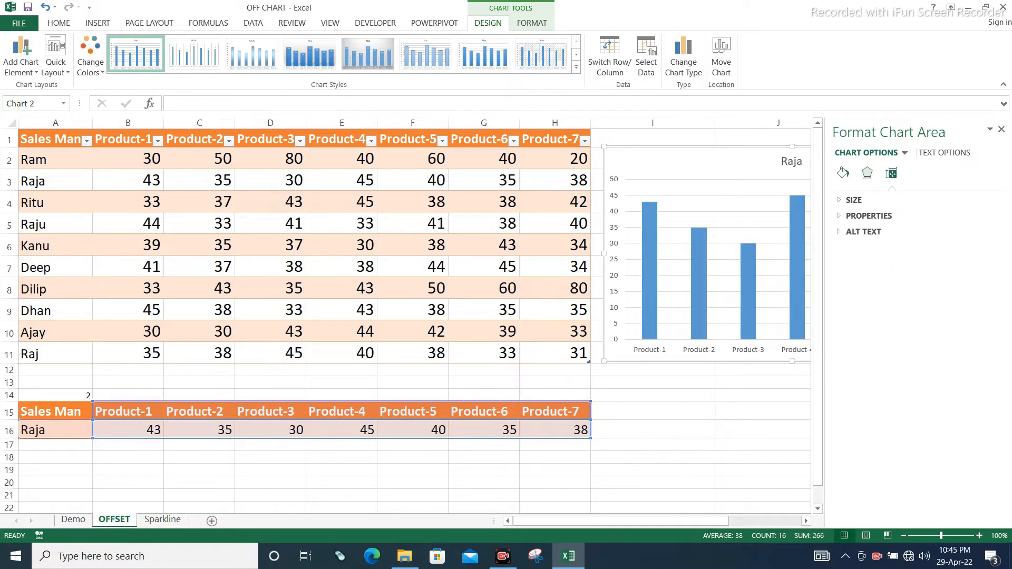
click(867, 173)
click(842, 173)
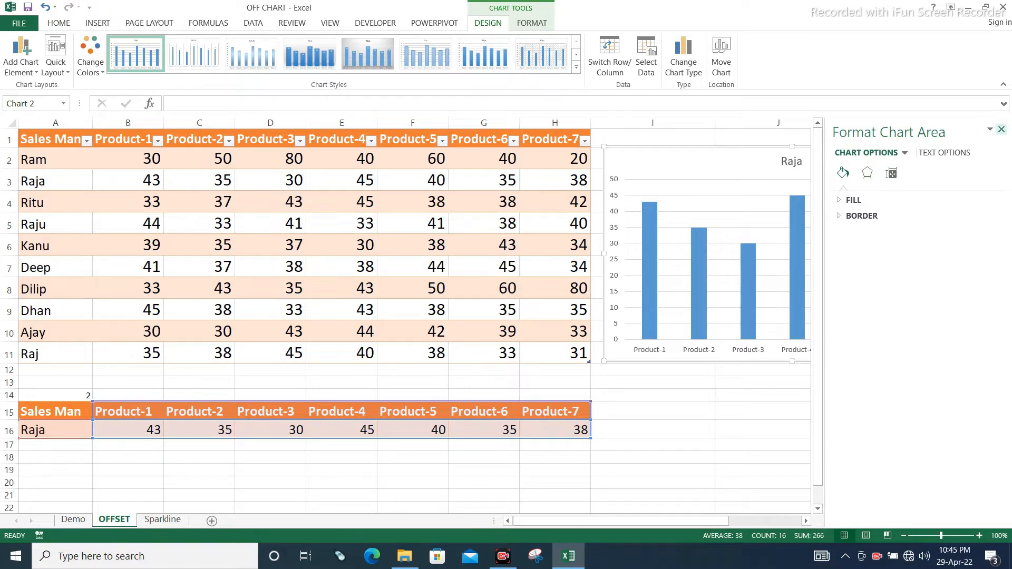
click(1002, 129)
Step: Set the gap width of the chart's column series to 51%
click(748, 290)
double_click(748, 290)
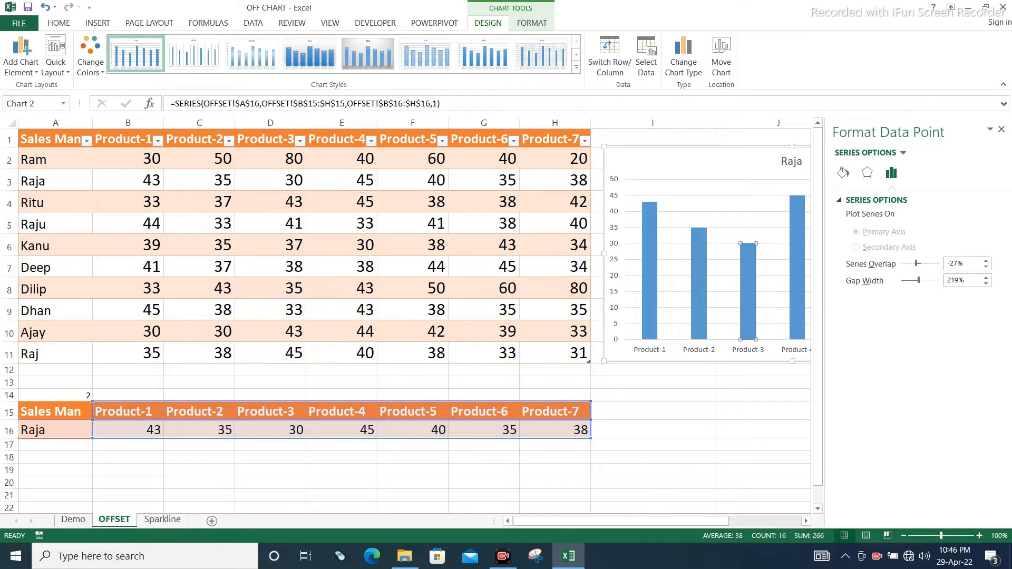
drag(918, 281, 906, 280)
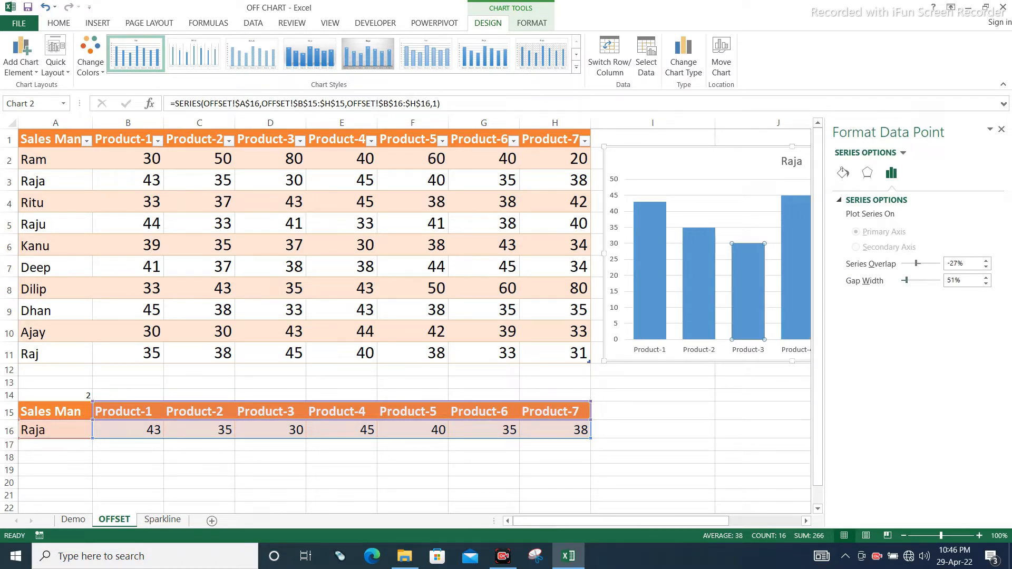
Step: Vary the colors by point for the chart's column series and close the formatting pane
click(763, 411)
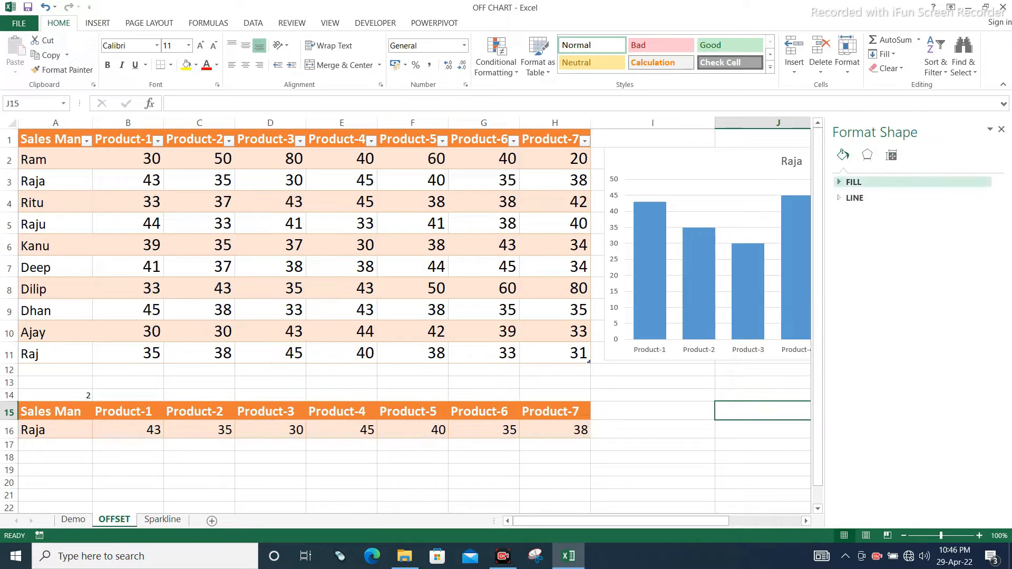
click(854, 181)
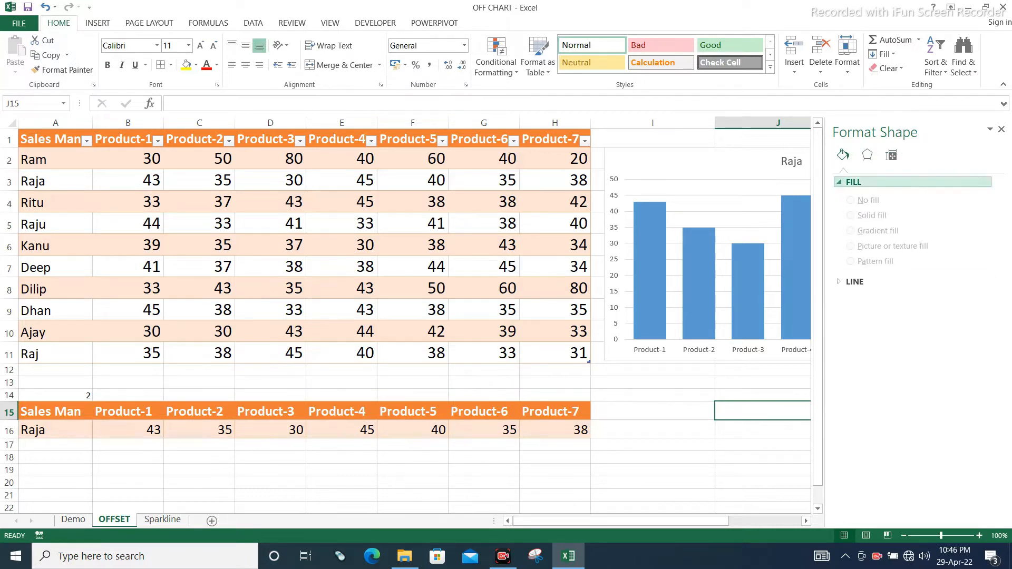
click(747, 280)
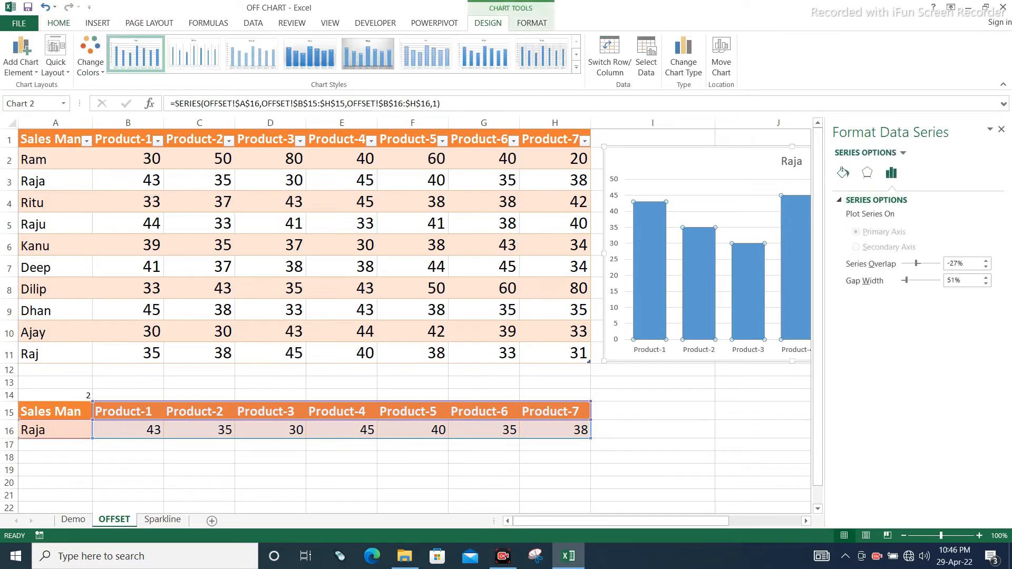
click(843, 173)
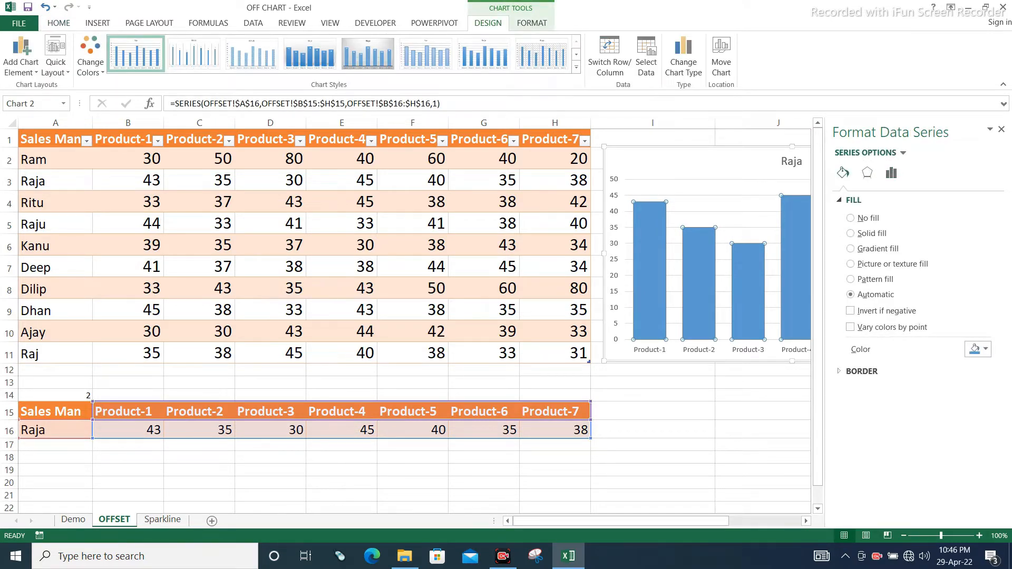
click(850, 326)
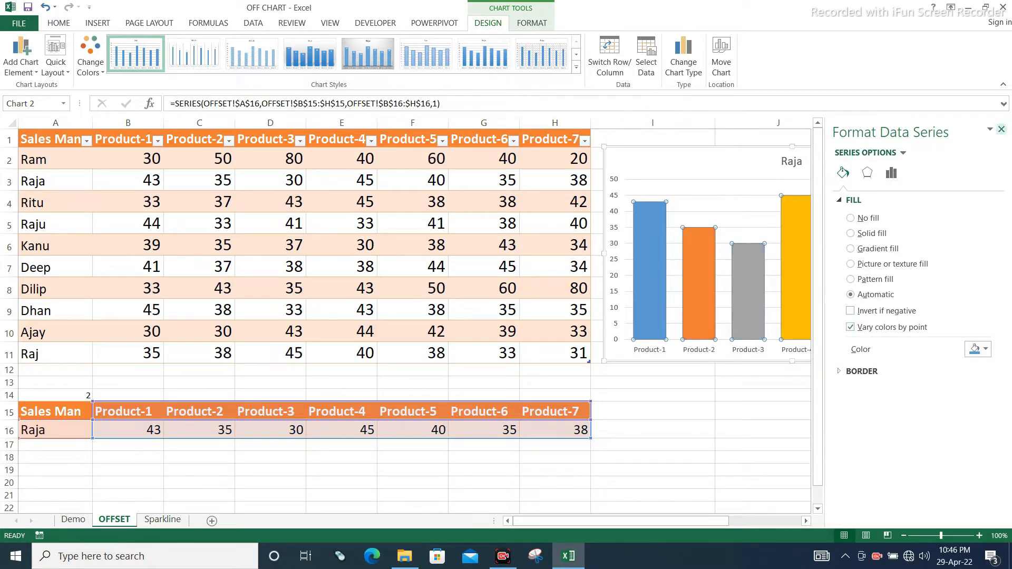
click(1001, 129)
click(778, 445)
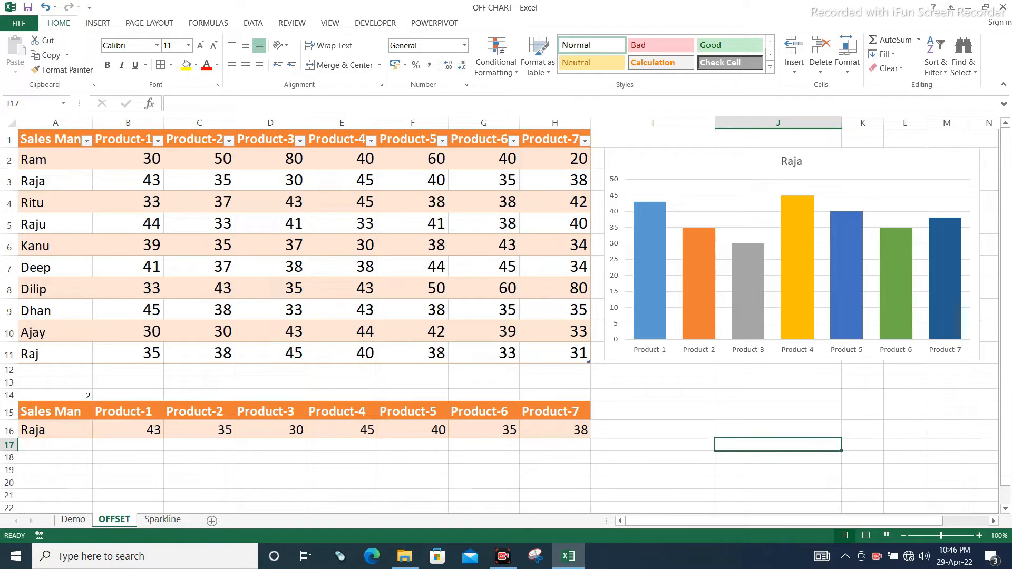
Step: Test the chart's response by entering offset 3 and after that 8 in cell A14
click(56, 395)
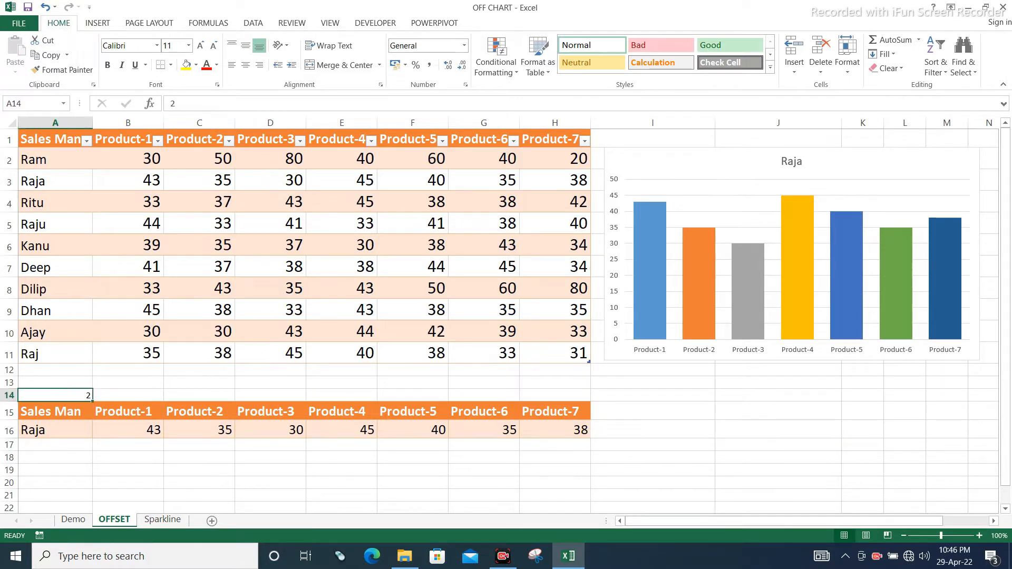
text(3)
key(Return)
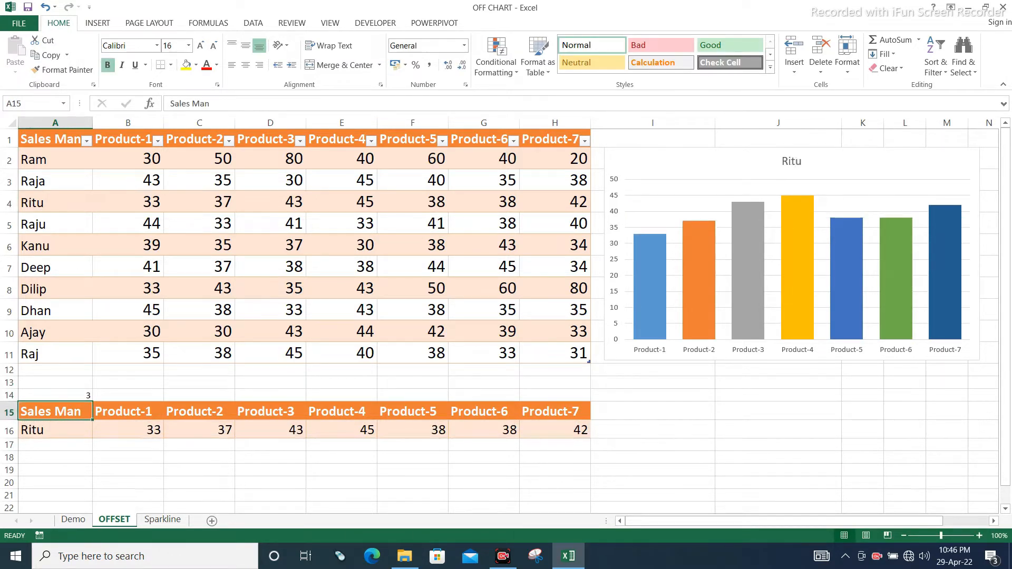
click(56, 395)
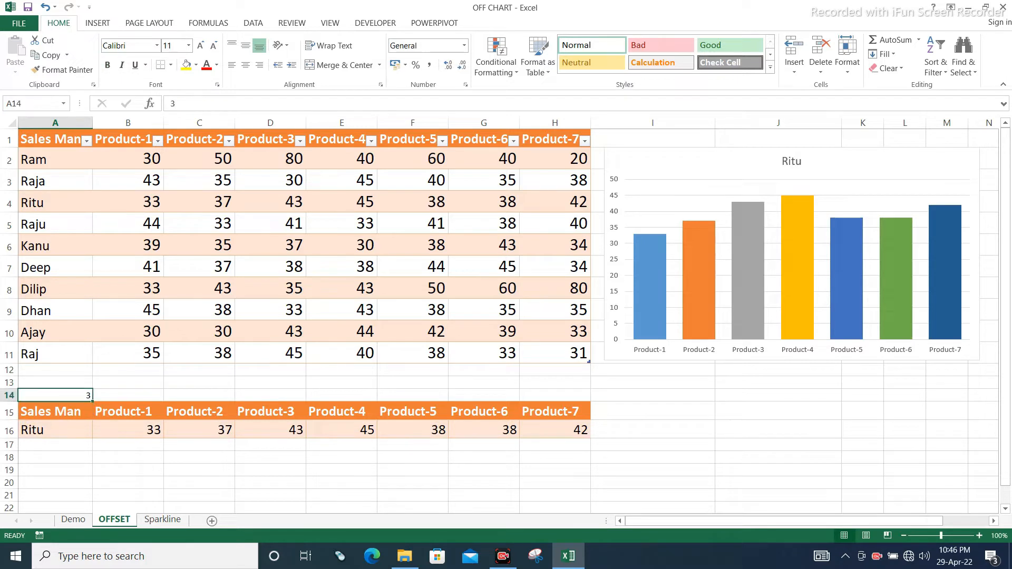
text(8)
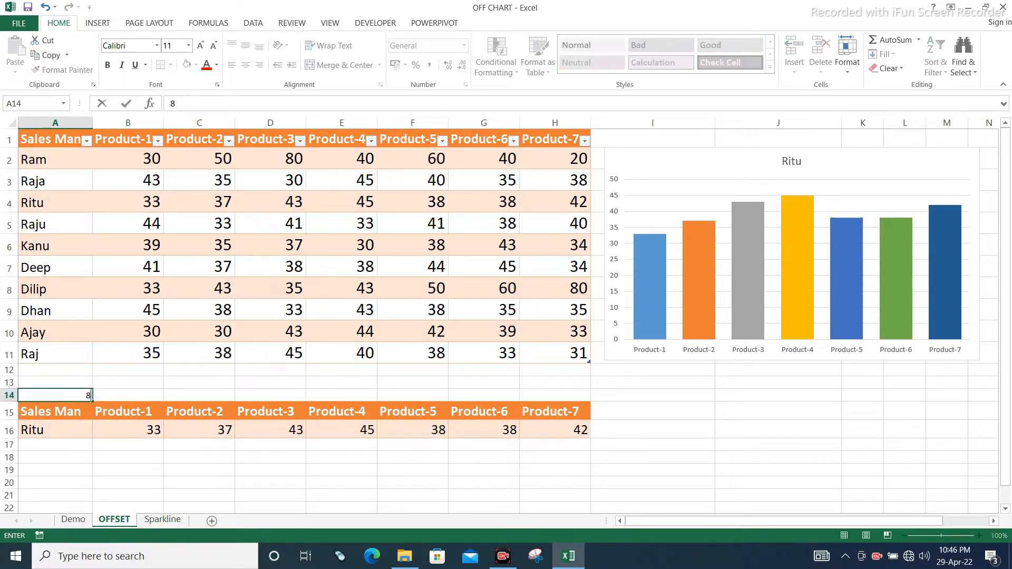
key(Return)
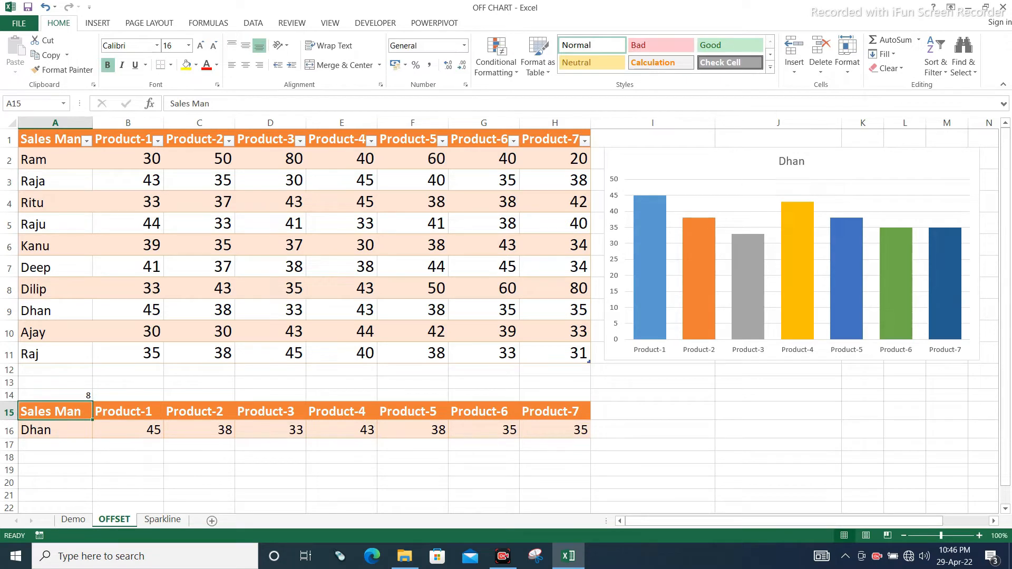
click(55, 395)
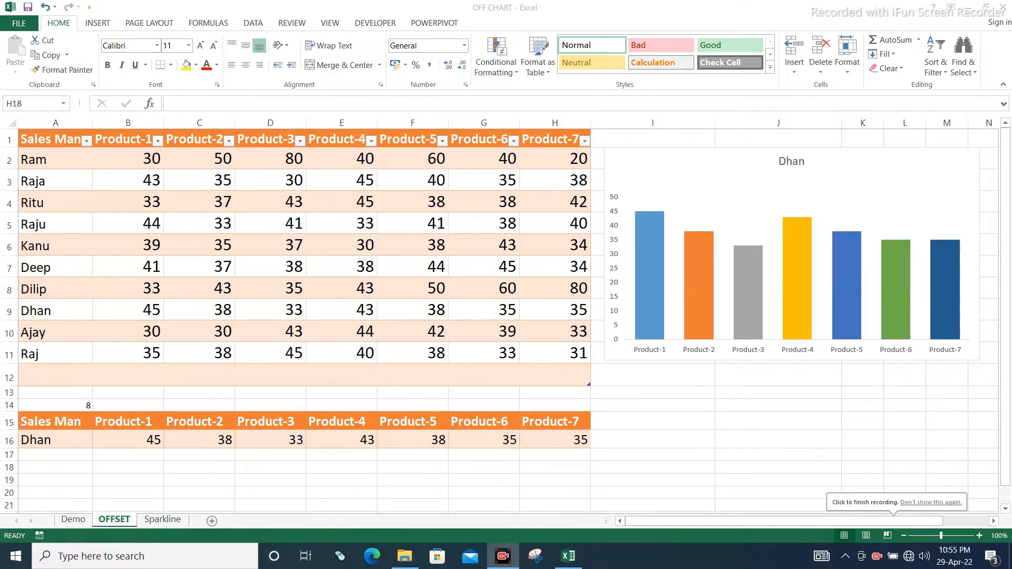
Step: Draw a form-control combo box inside the chart's upper-left corner, beside the chart title
click(554, 467)
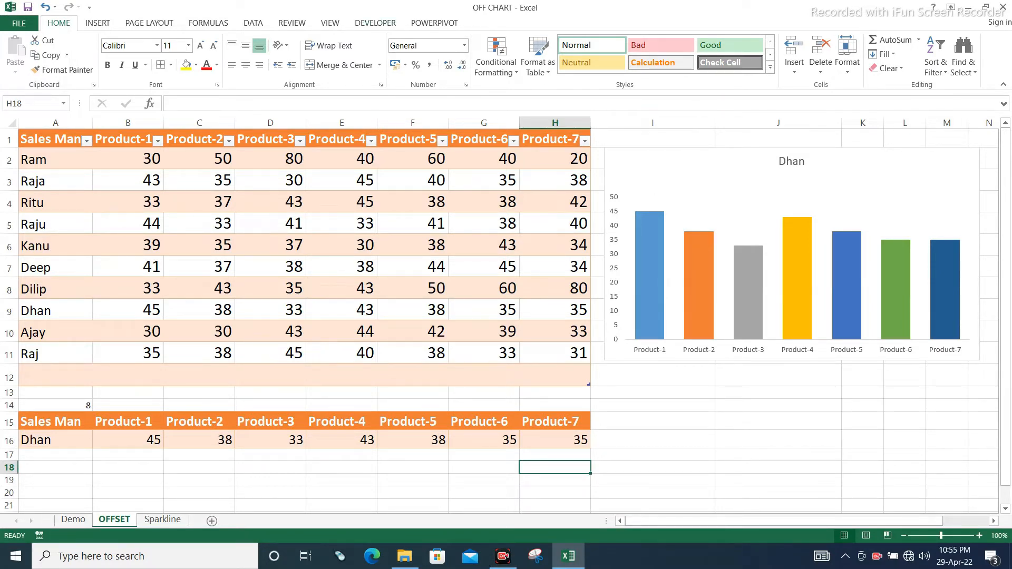
click(374, 24)
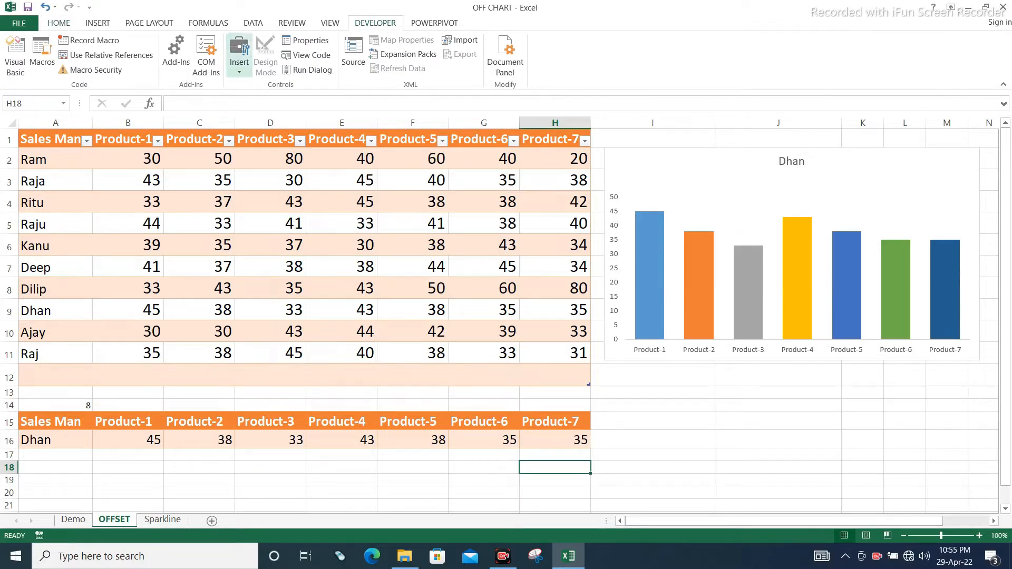
click(239, 55)
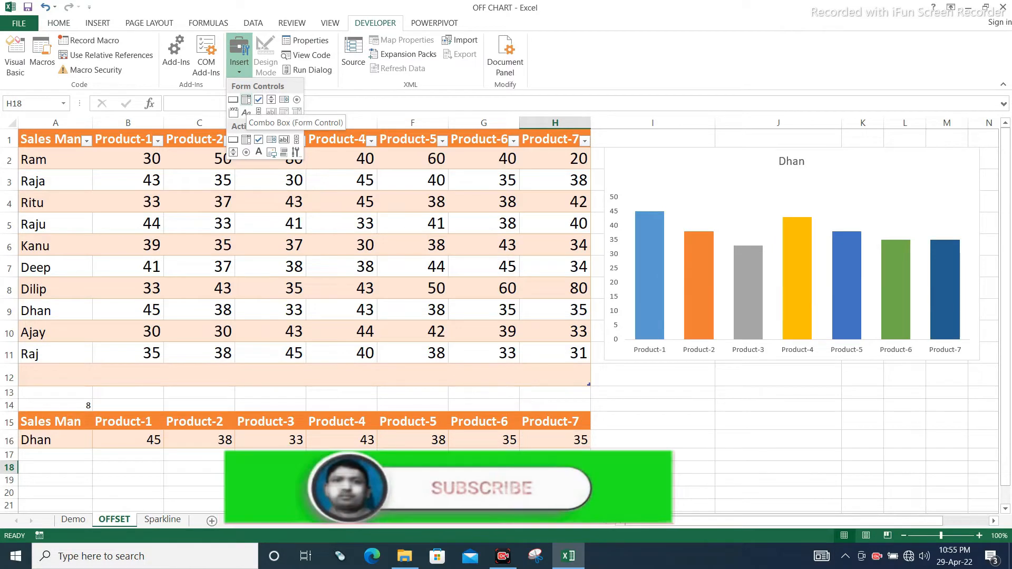
click(246, 99)
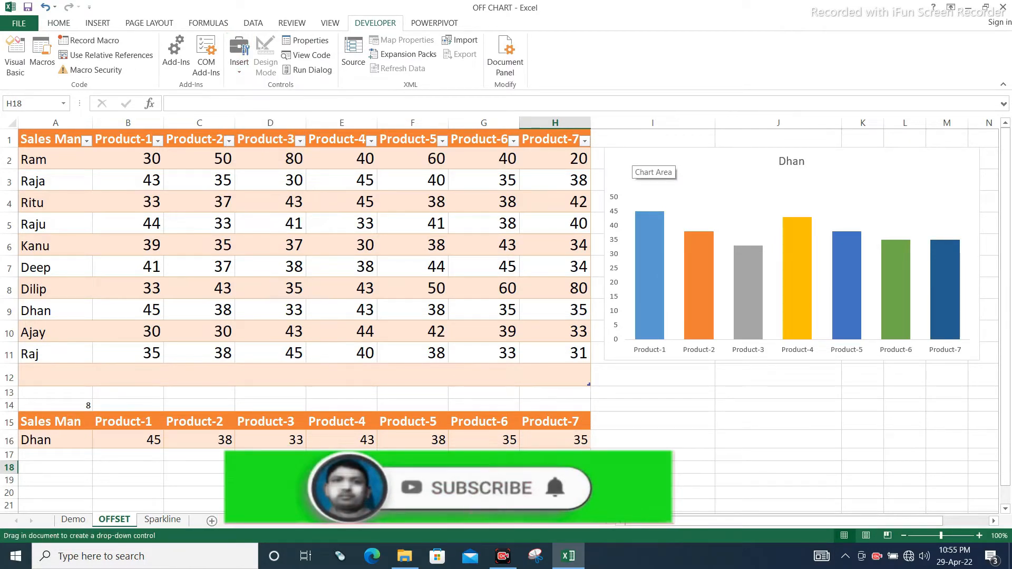
mouse_move(627, 154)
mouse_down()
mouse_move(685, 186)
mouse_move(754, 181)
mouse_up()
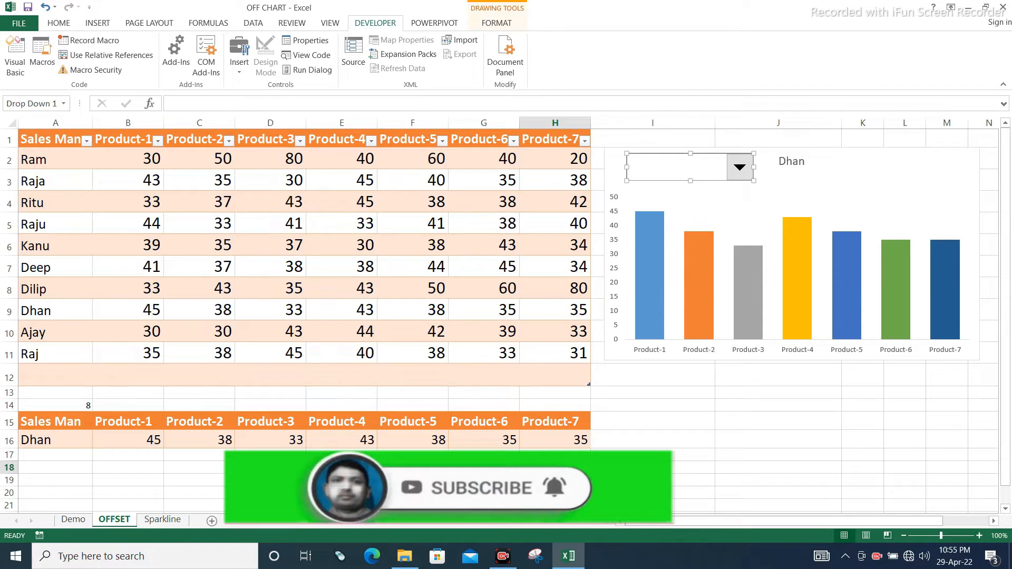
Step: Set the combo box's input range to $A$2:$H$12 in its control formatting
right_click(741, 172)
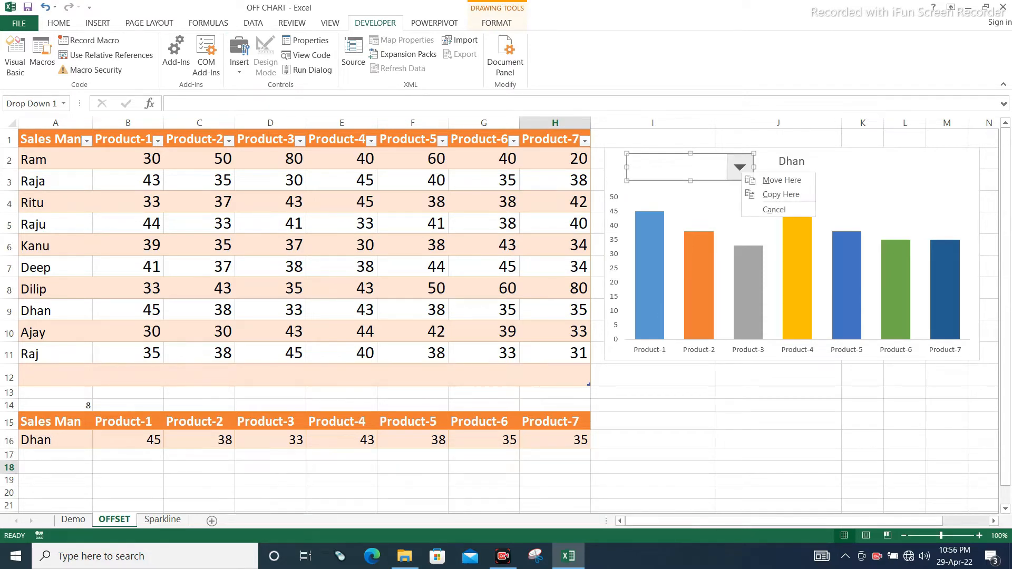
key(Escape)
right_click(738, 156)
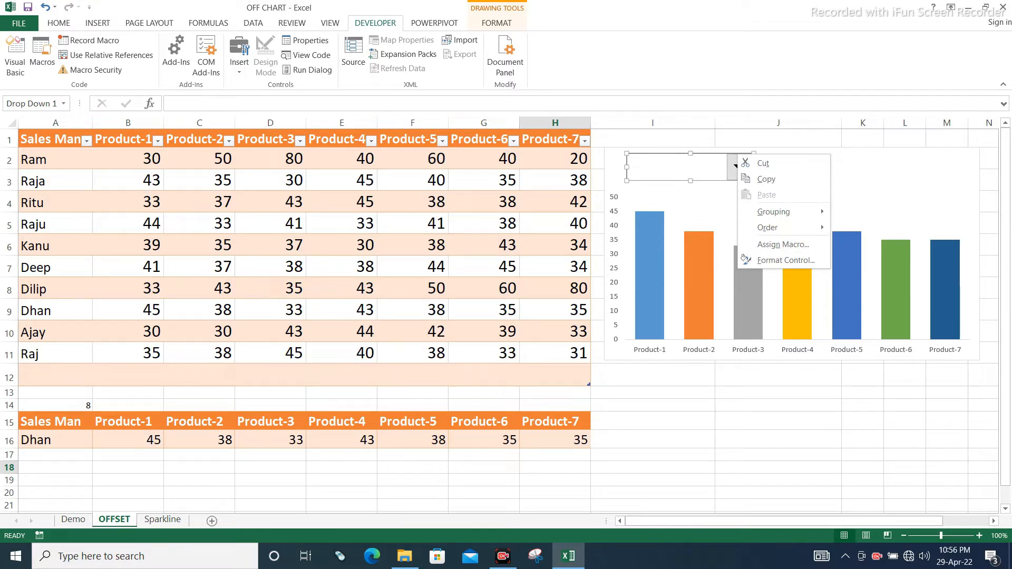
click(786, 259)
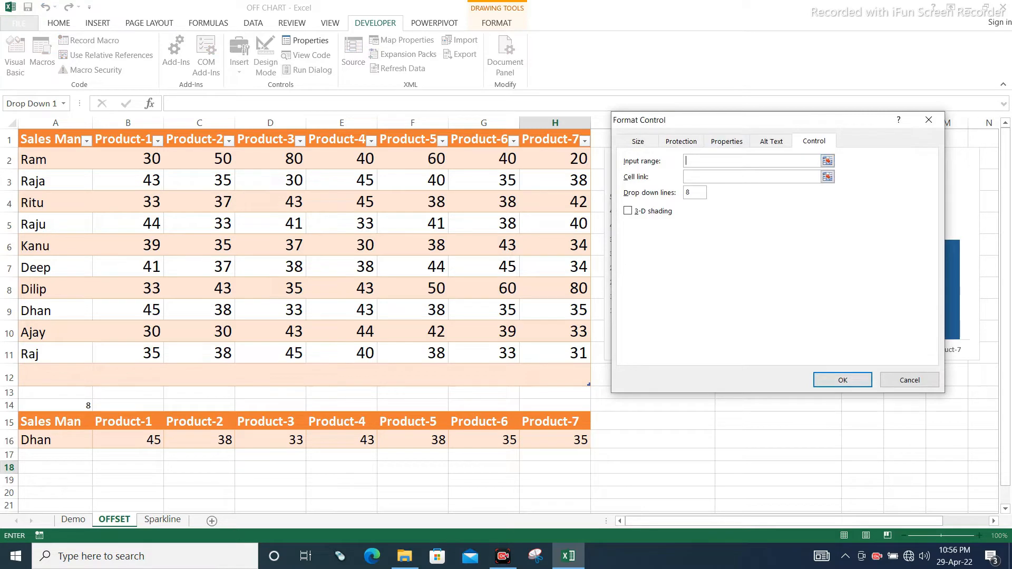
drag(693, 120, 798, 113)
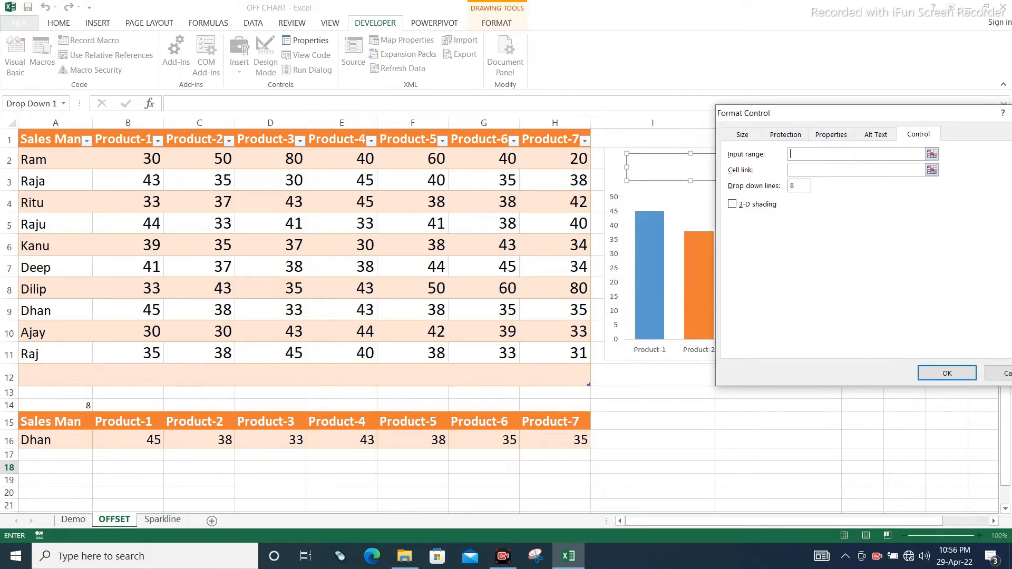
drag(47, 158, 586, 360)
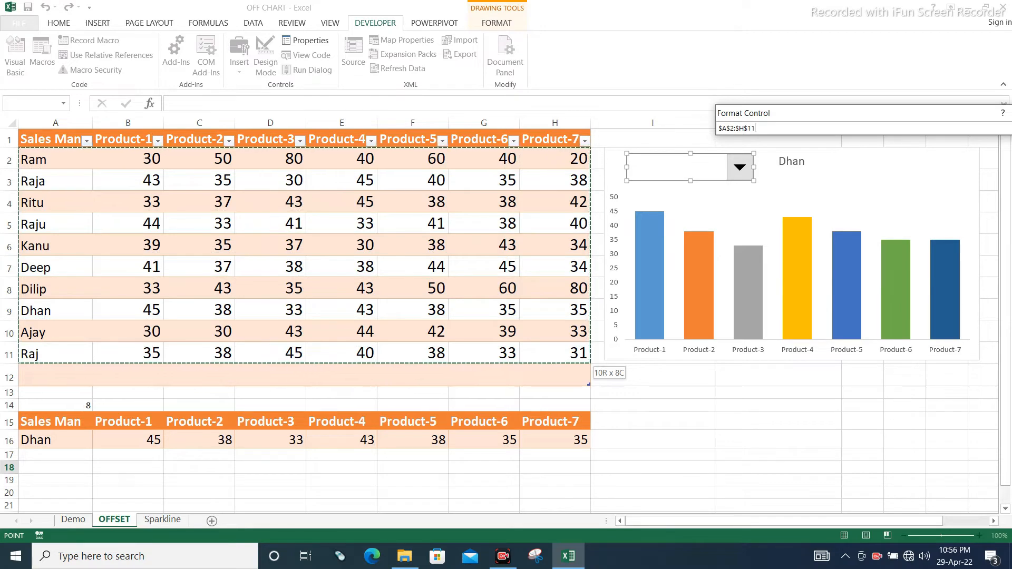
drag(586, 360, 587, 385)
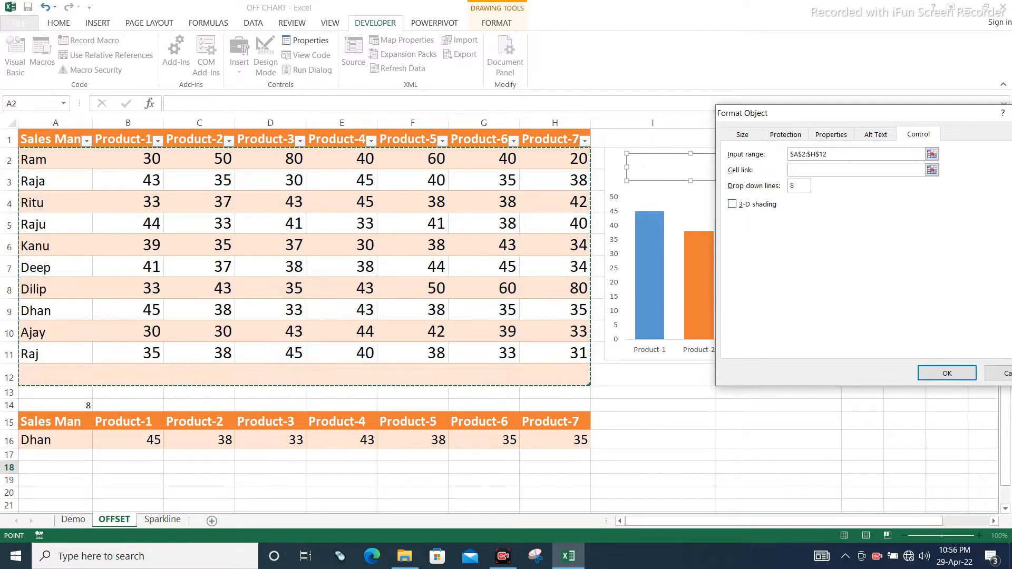
Step: Link the combo box to cell $A$14 and apply 3-D shading to it
click(838, 169)
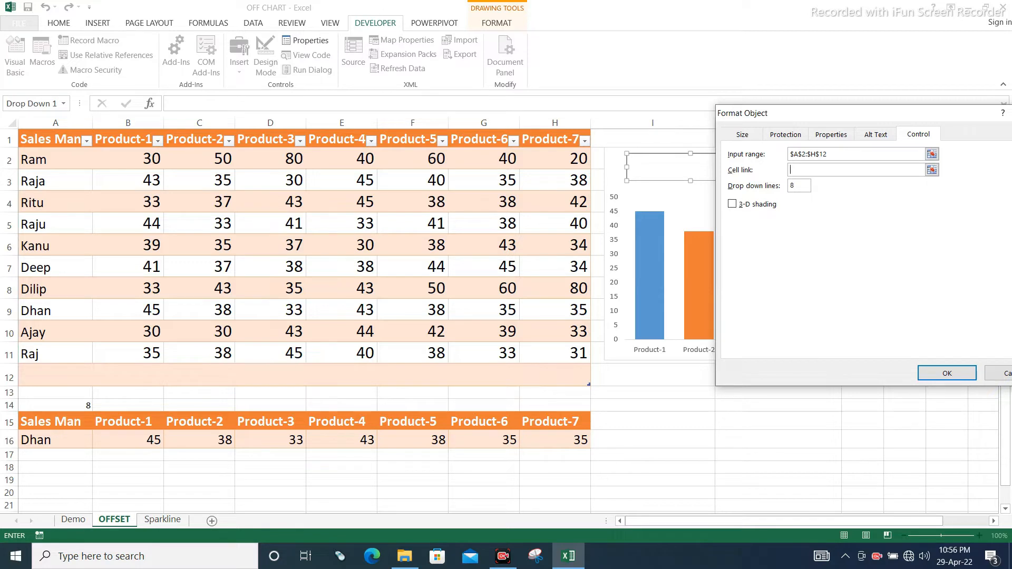
click(55, 405)
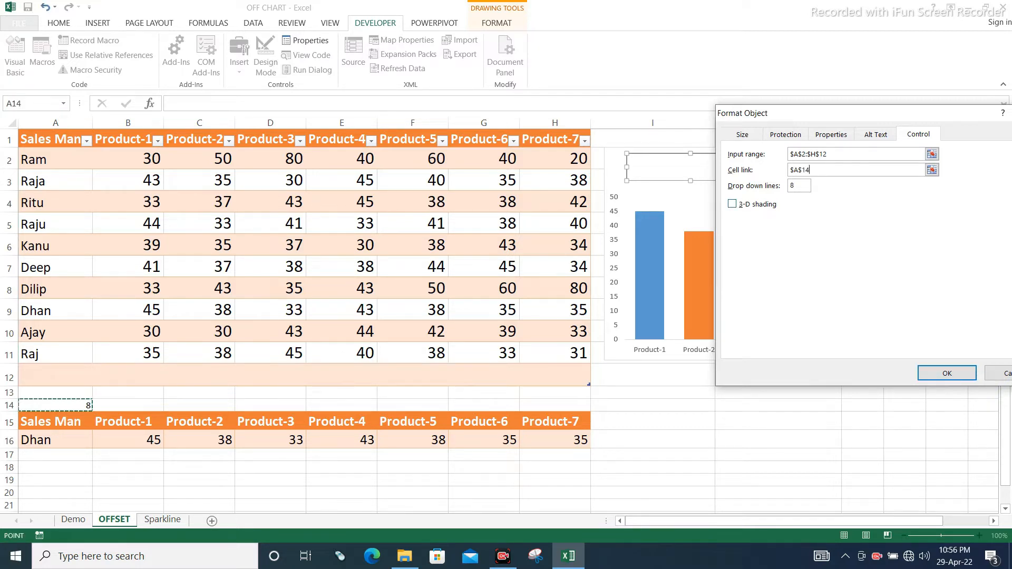
click(732, 204)
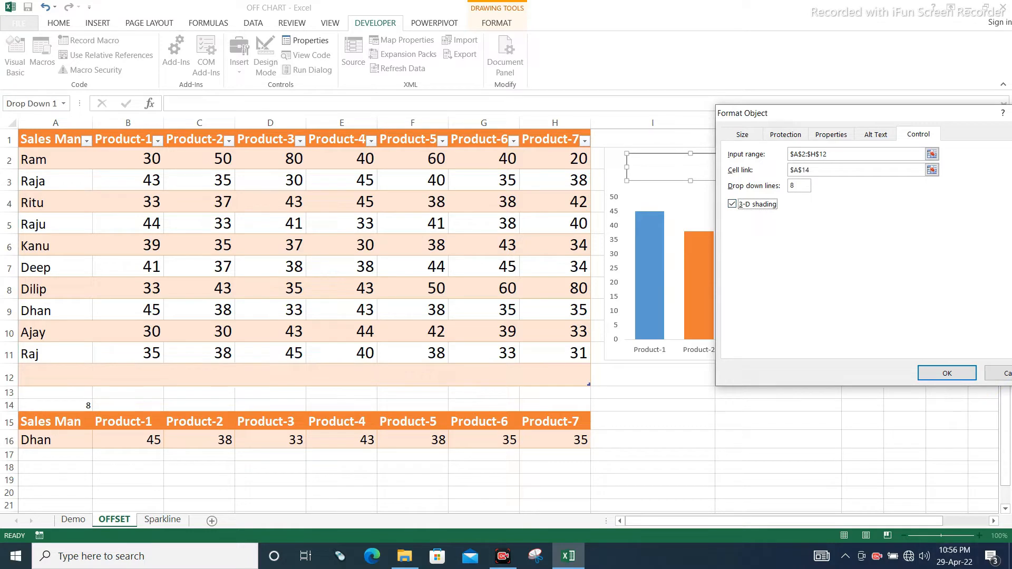
click(947, 373)
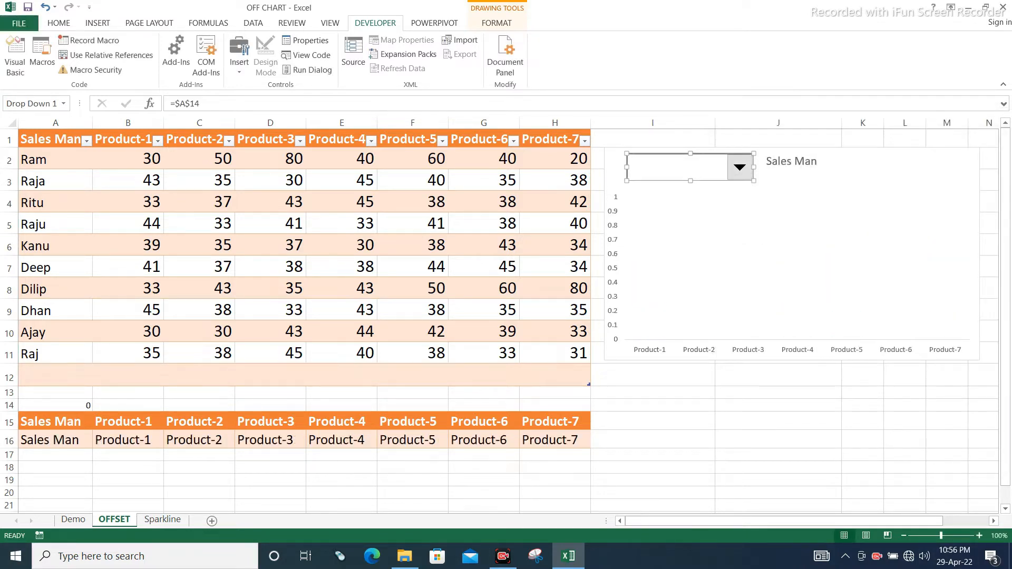
Step: Test the link both ways by picking the first salesman in the combo box and entering 5 in A14
click(55, 406)
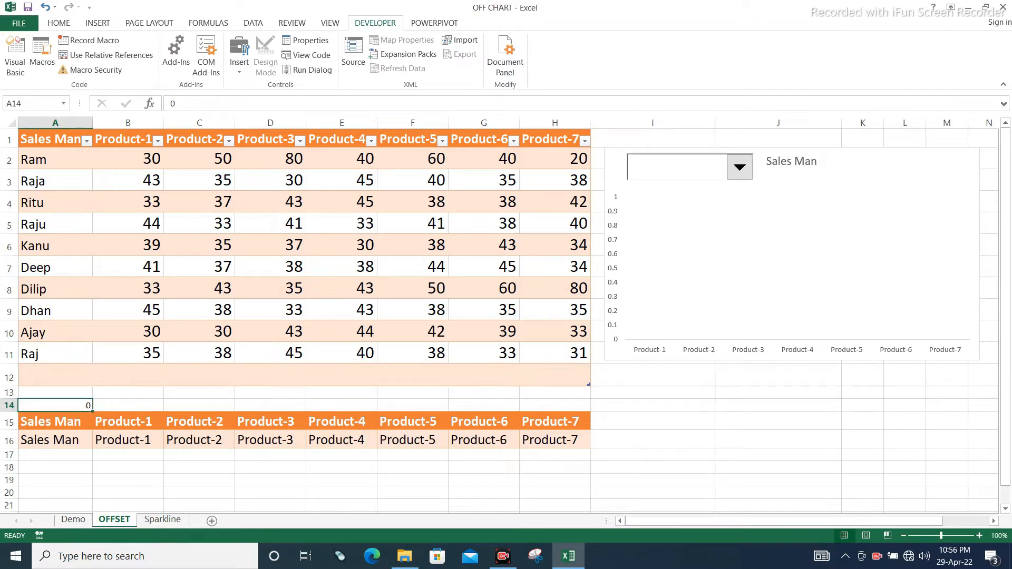
click(740, 167)
click(654, 184)
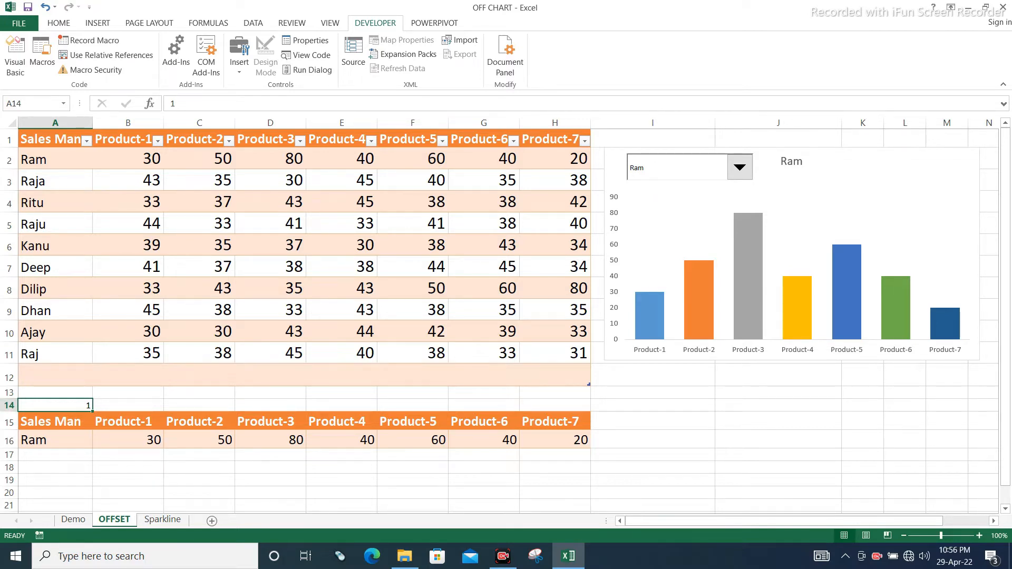
text(5)
key(Return)
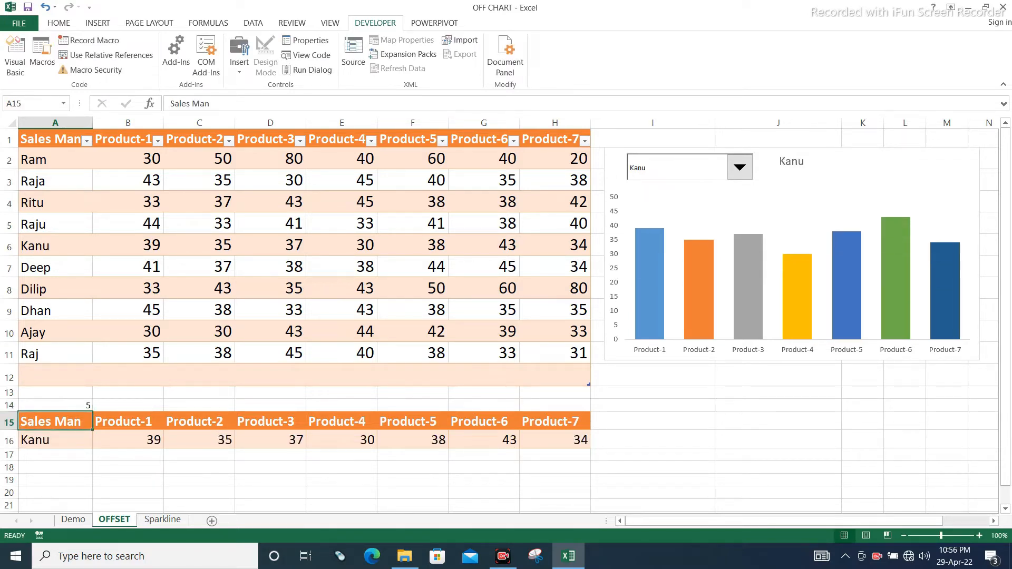
Step: Test the combo box by choosing the seventh, ninth, seventh and fifth salesmen in turn
click(55, 245)
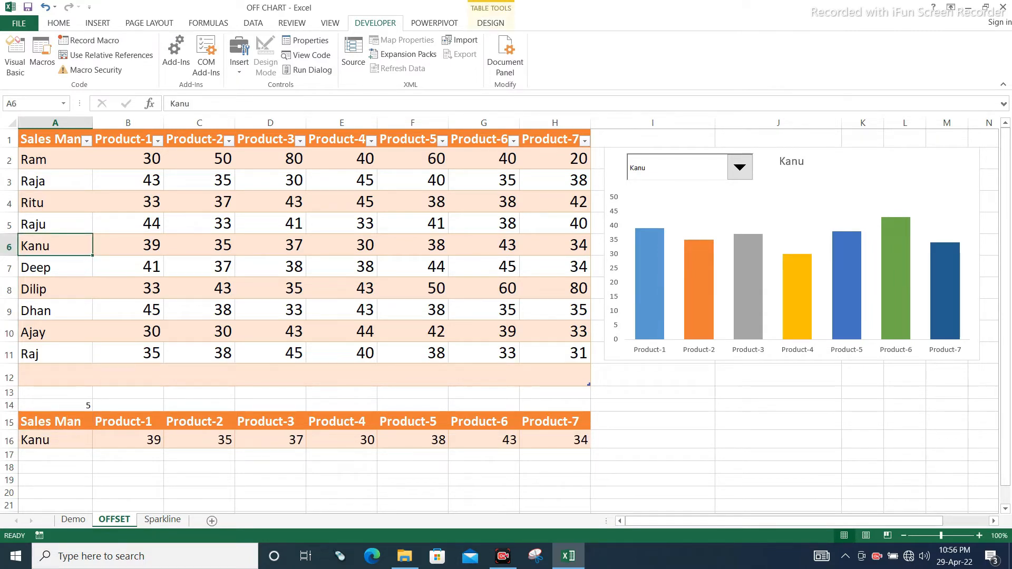
click(739, 167)
click(674, 211)
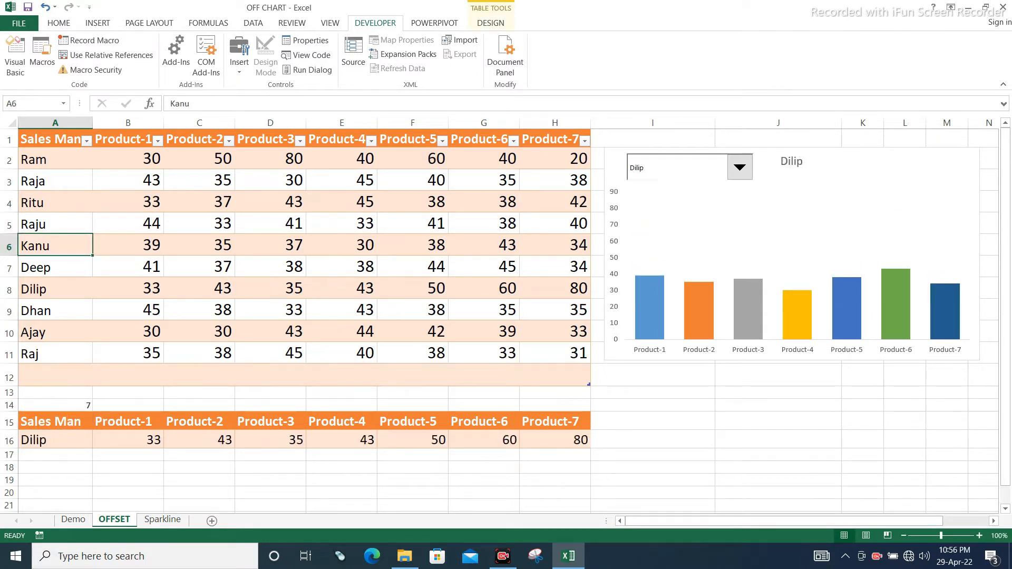
click(739, 167)
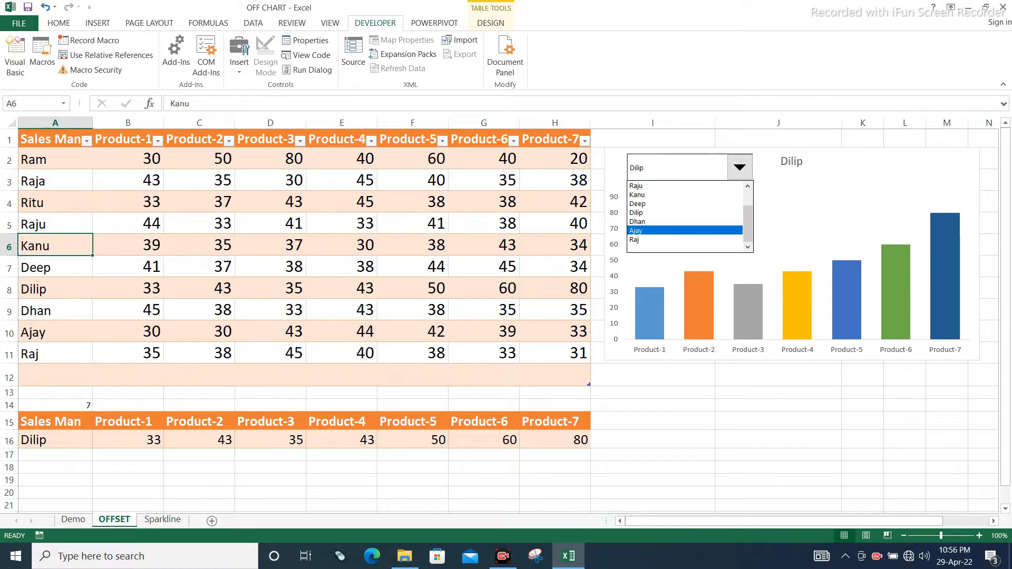
click(675, 231)
click(739, 167)
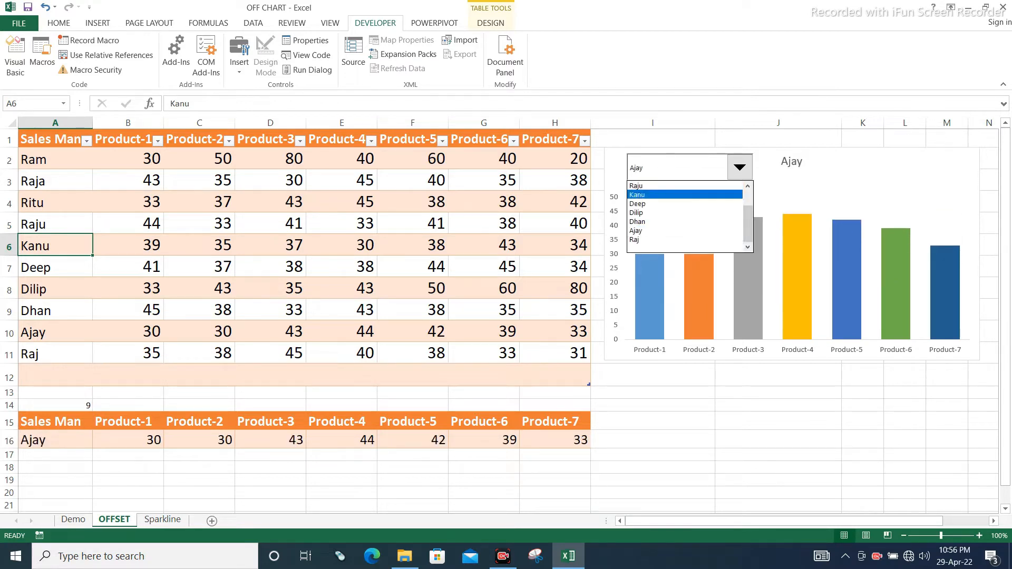
click(675, 212)
click(739, 167)
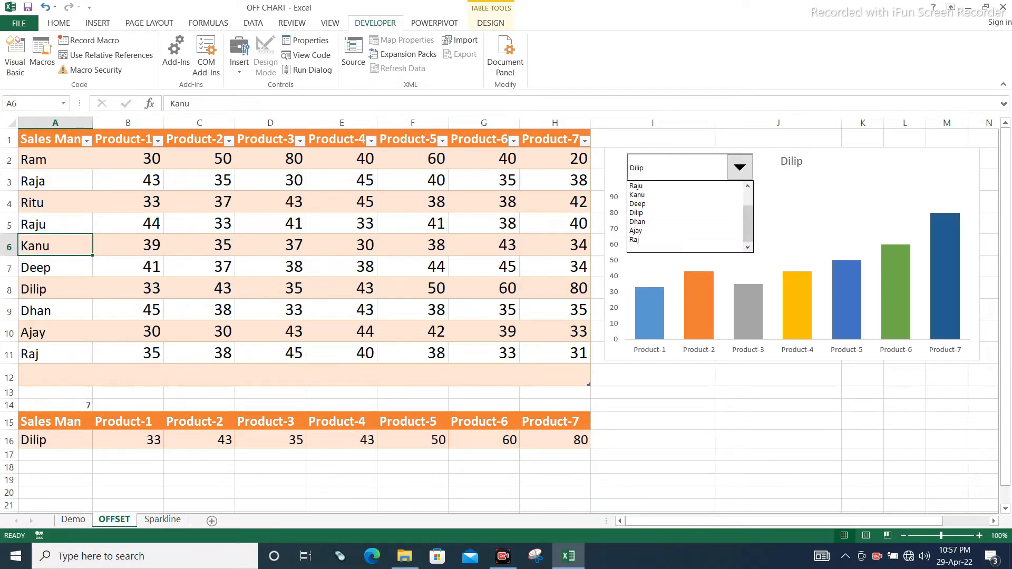
click(636, 194)
click(739, 168)
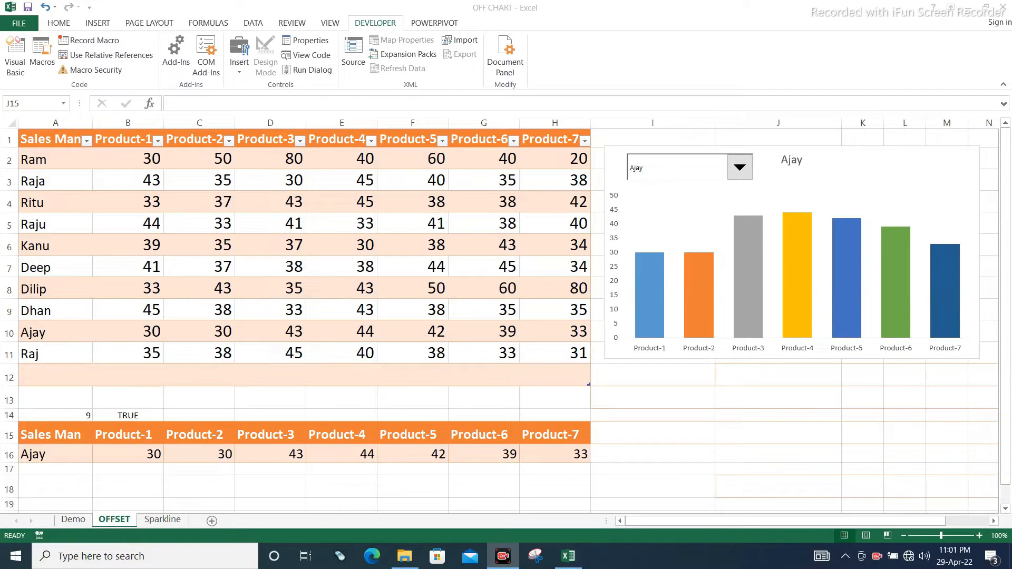
Step: Copy the Target row A13:H13 from the Demo sheet and paste it as values into A12:H12 of the OFFSET sheet
click(778, 432)
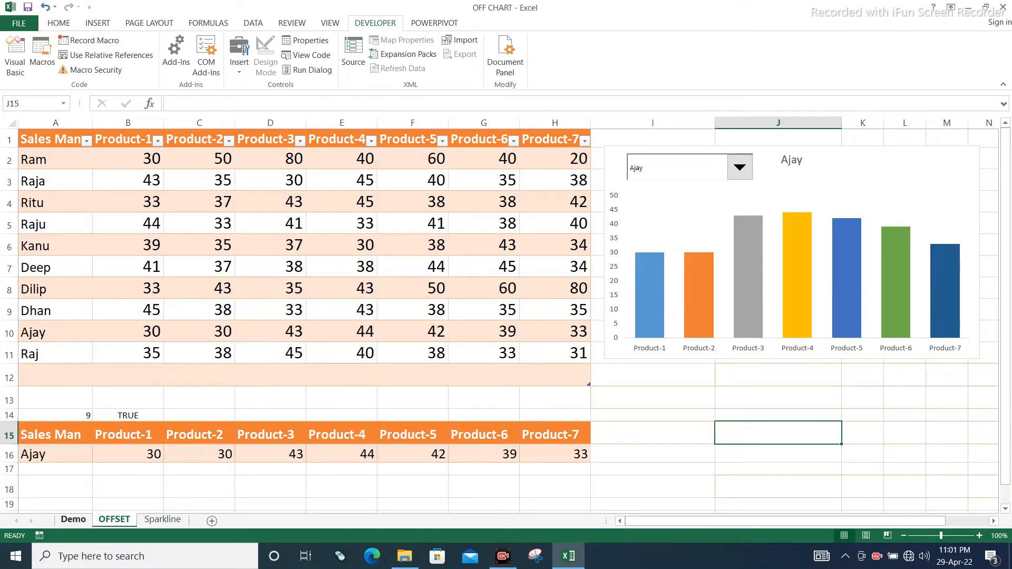
click(73, 519)
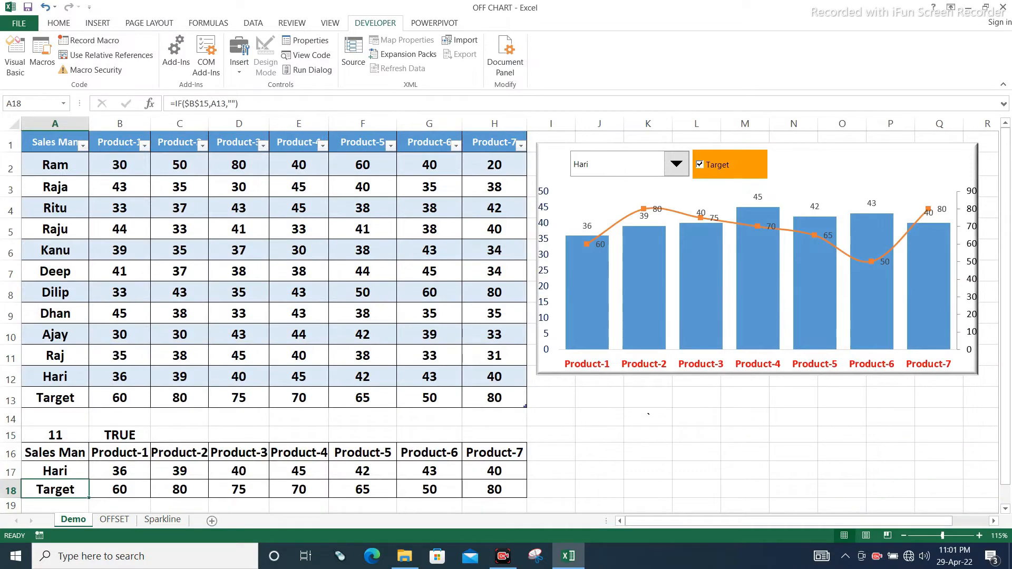
drag(56, 397, 514, 398)
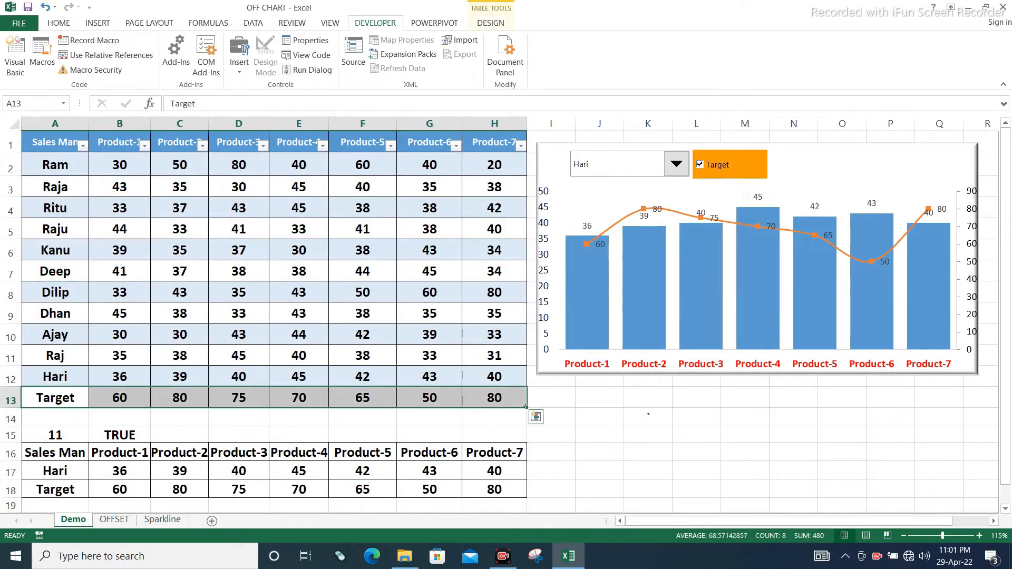
key(ctrl+c)
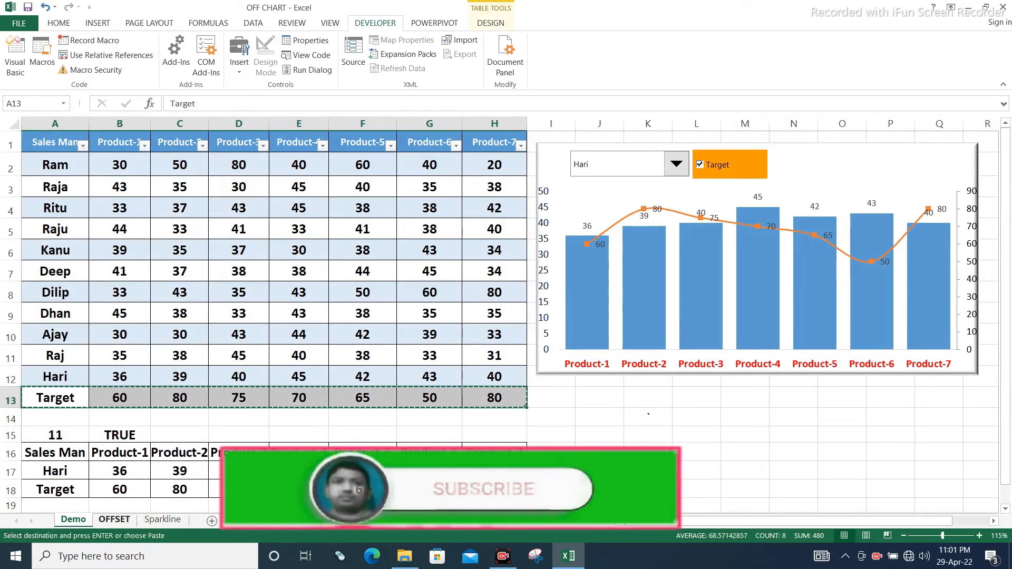
click(114, 519)
drag(55, 375, 554, 376)
right_click(35, 379)
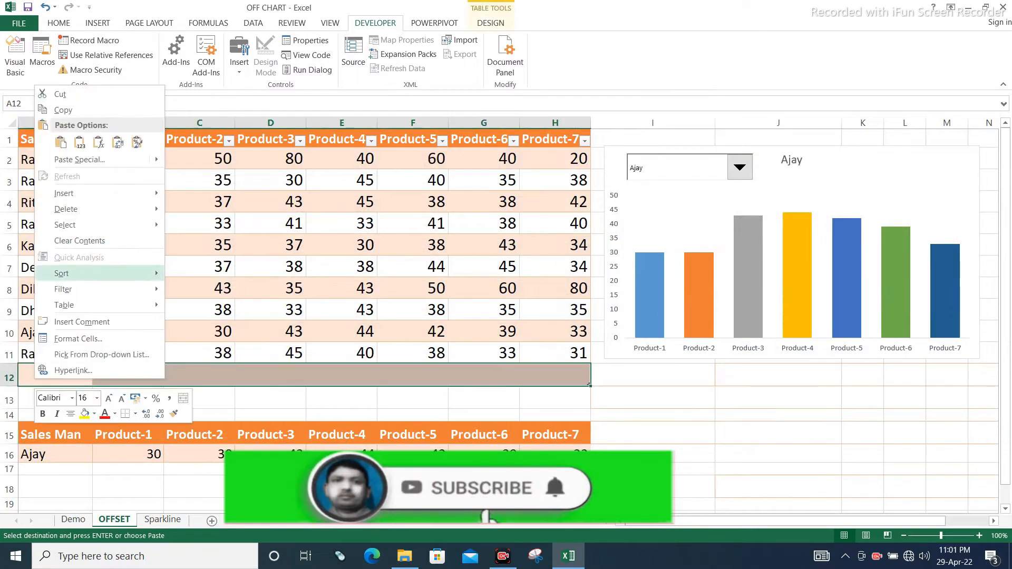
click(80, 143)
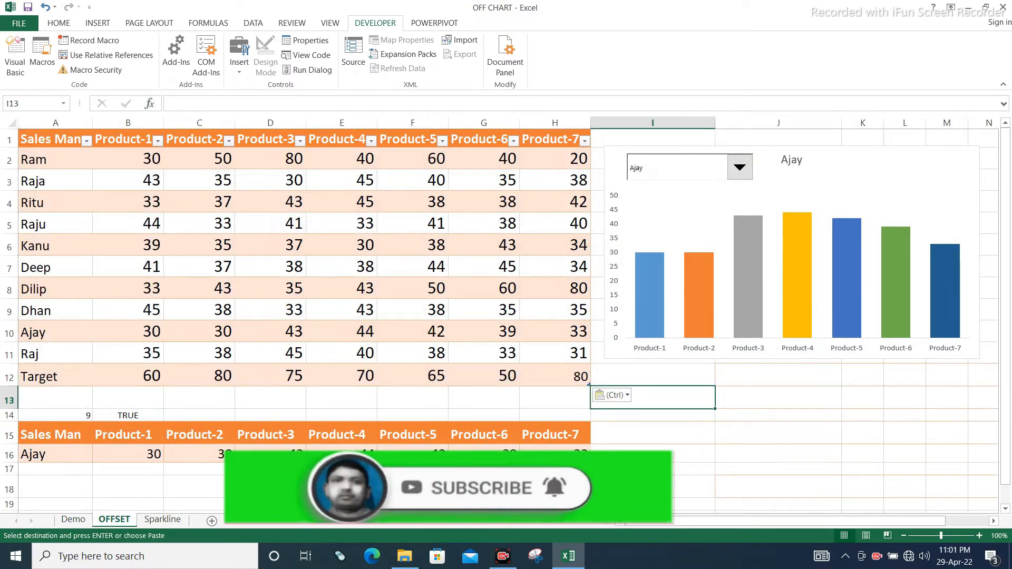
click(270, 375)
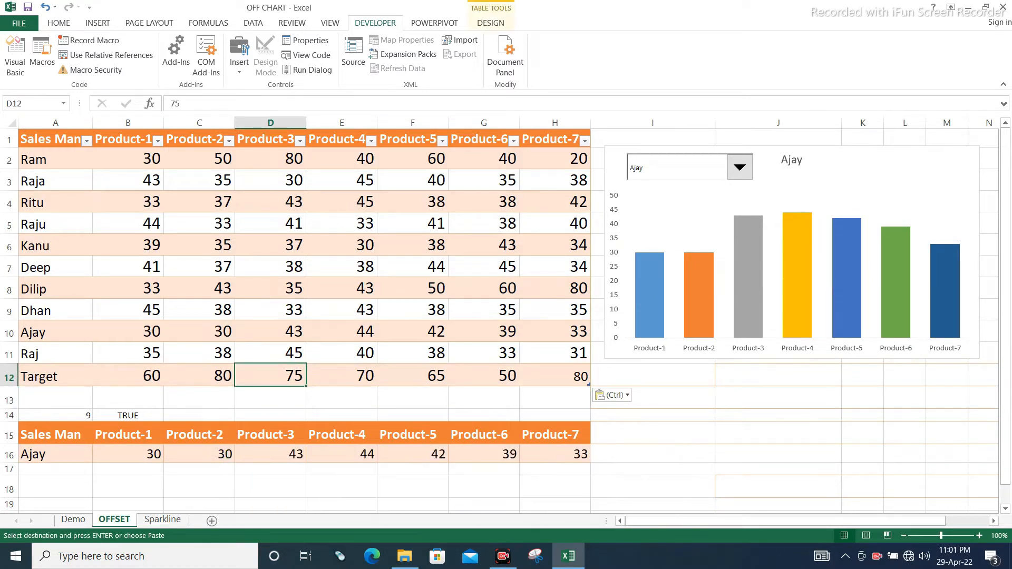
Step: Draw a form-control check box inside the chart's upper-right area, beside the chart title
click(797, 274)
click(870, 168)
click(777, 397)
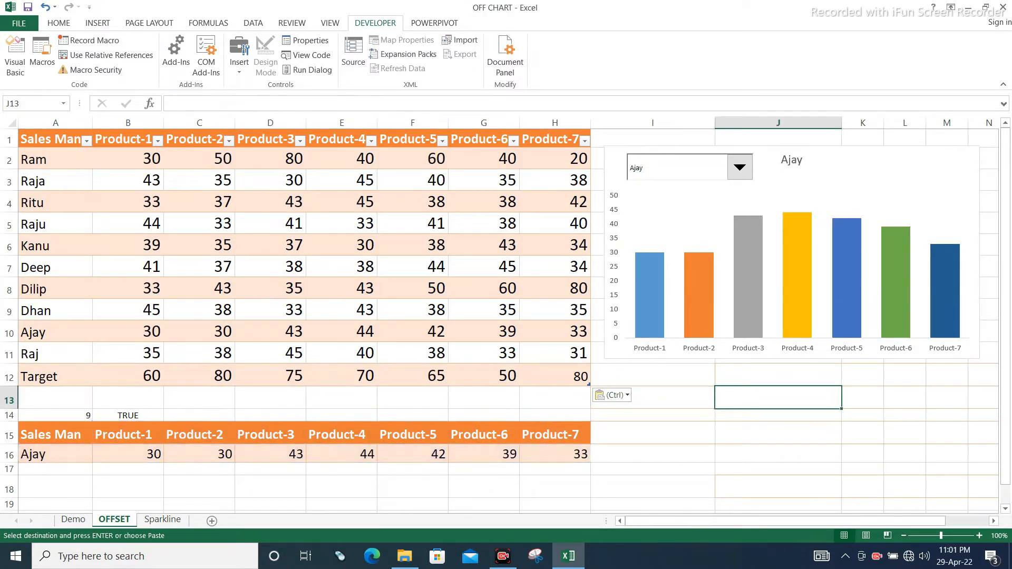
click(870, 167)
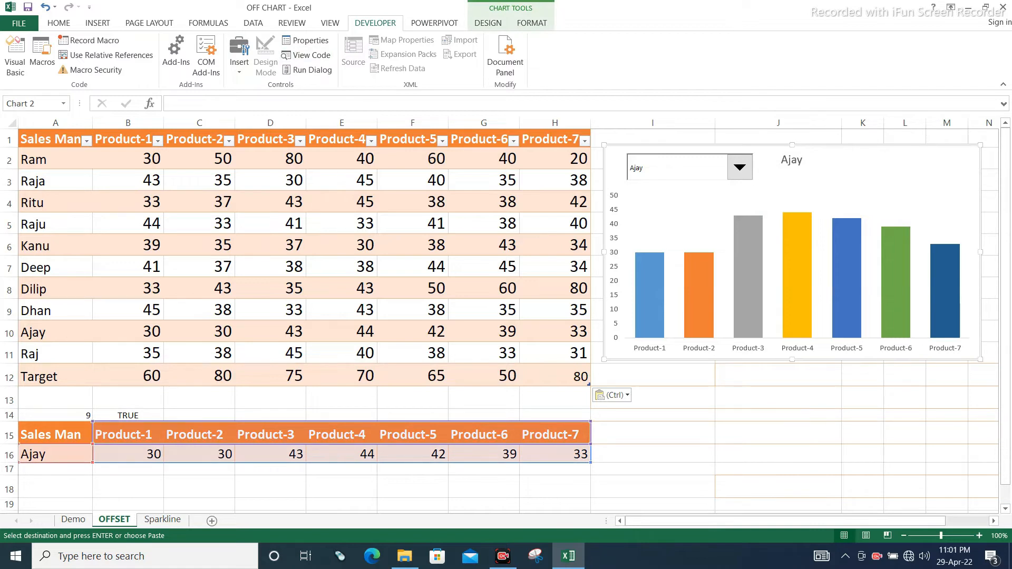
click(239, 53)
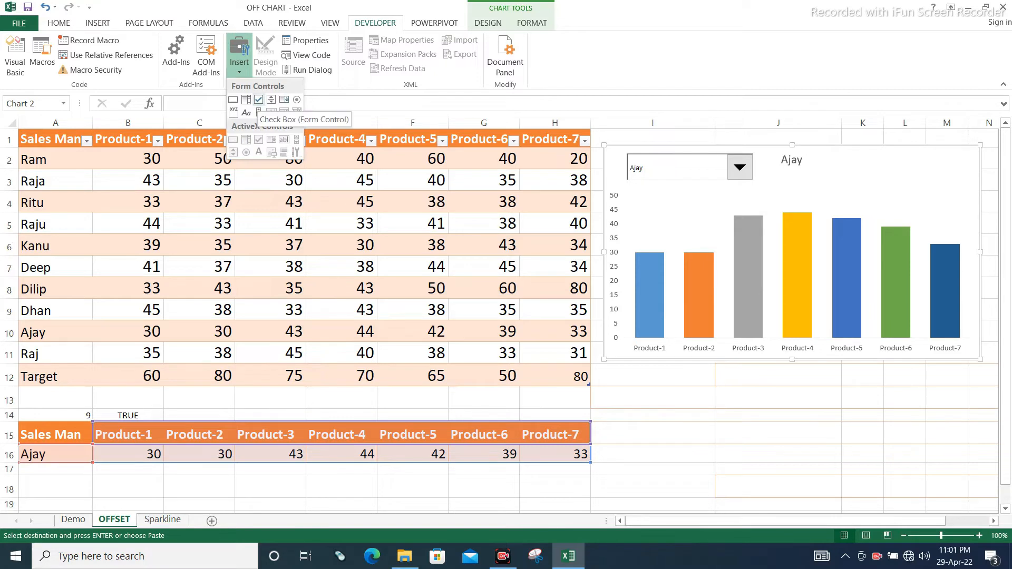
click(258, 100)
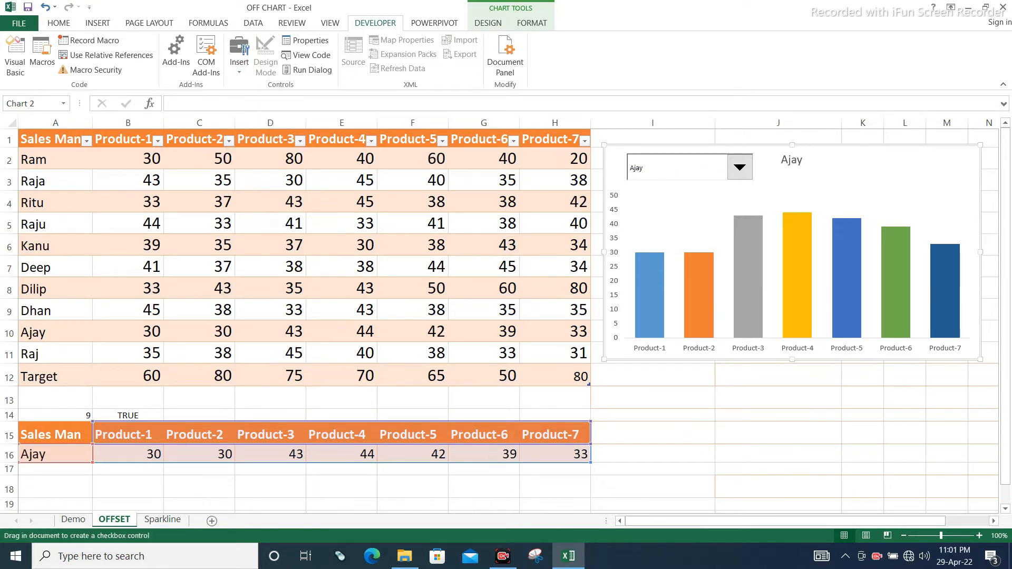
drag(825, 151, 927, 178)
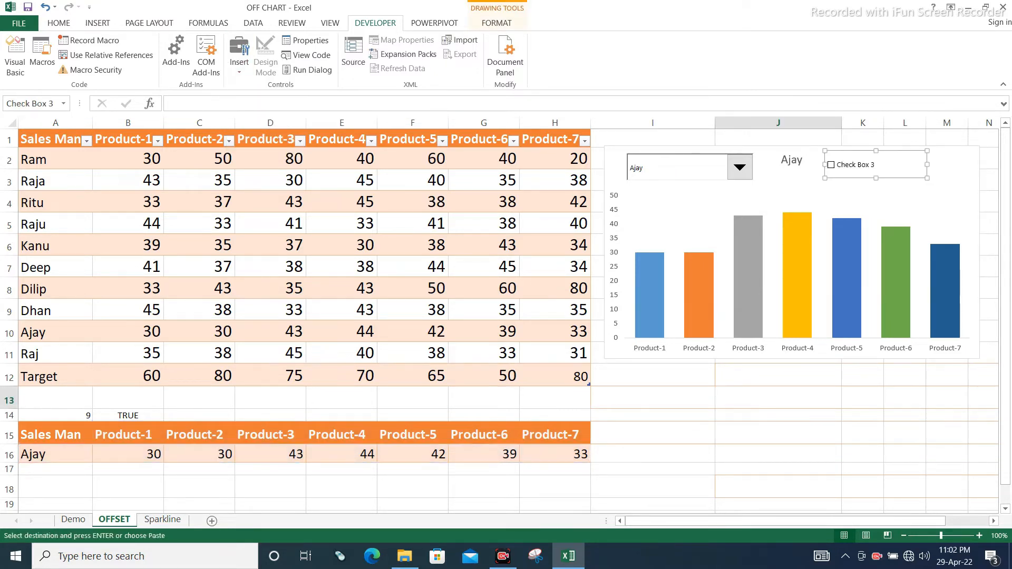
Step: Replace the check box's caption with Target
click(837, 165)
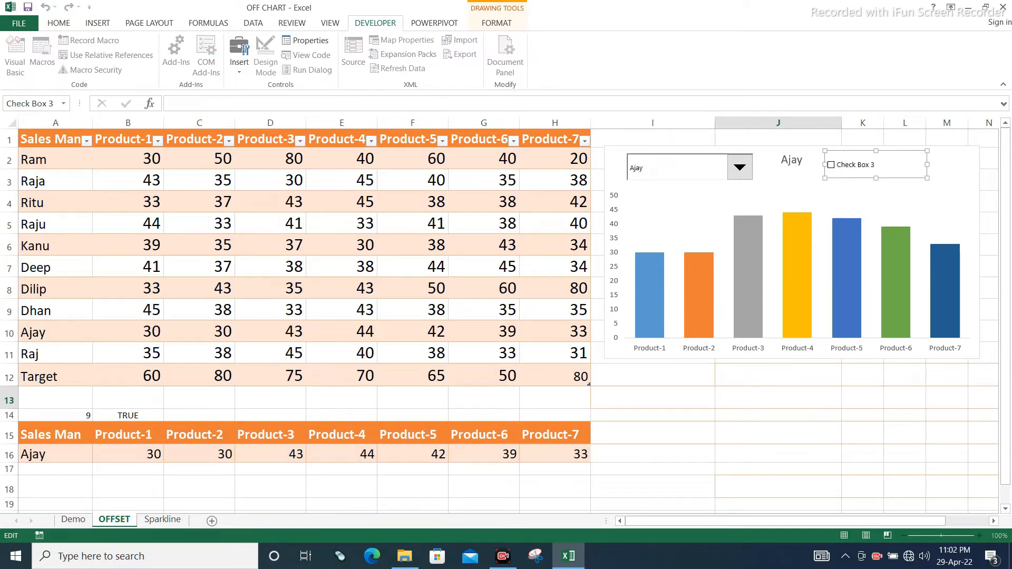
key(Delete)
key(Delete)
key(Delete)
key(Delete)
key(Delete)
key(Delete)
key(Delete)
key(Delete)
key(Delete)
key(Delete)
key(Delete)
text(Tar)
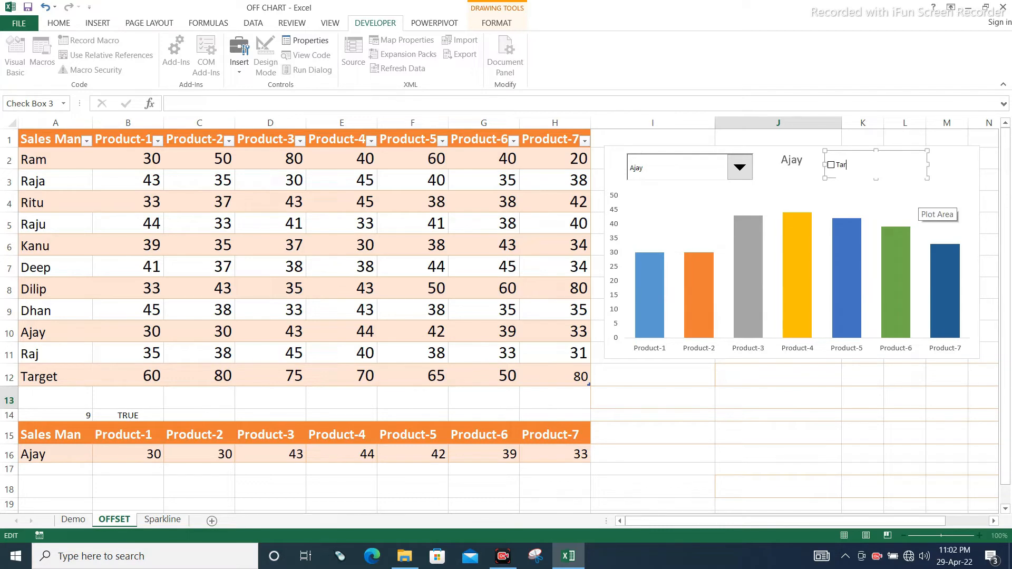
text(get)
click(778, 397)
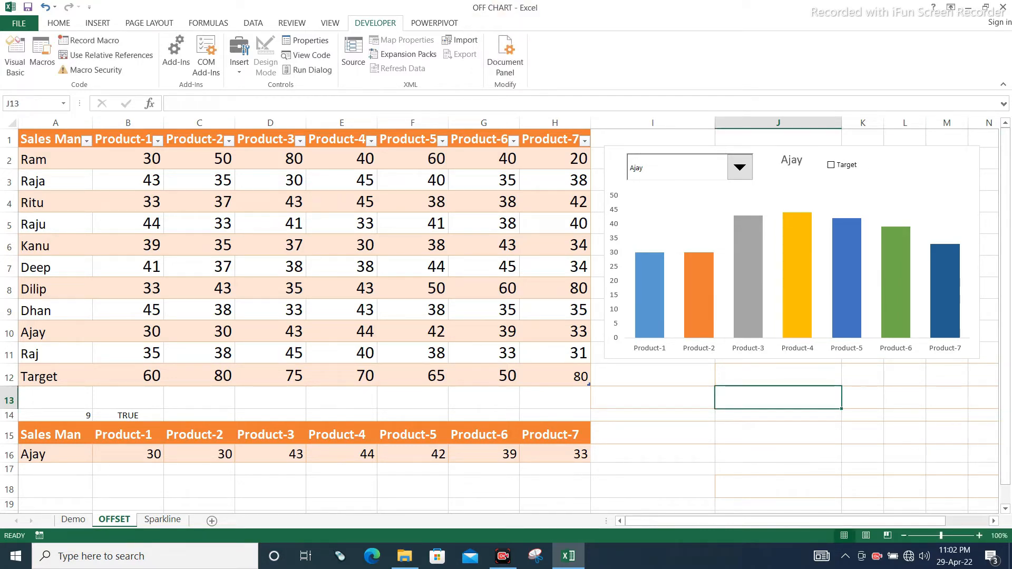
Step: Link the Target check box to cell $B$14 and apply 3-D shading to it
right_click(854, 164)
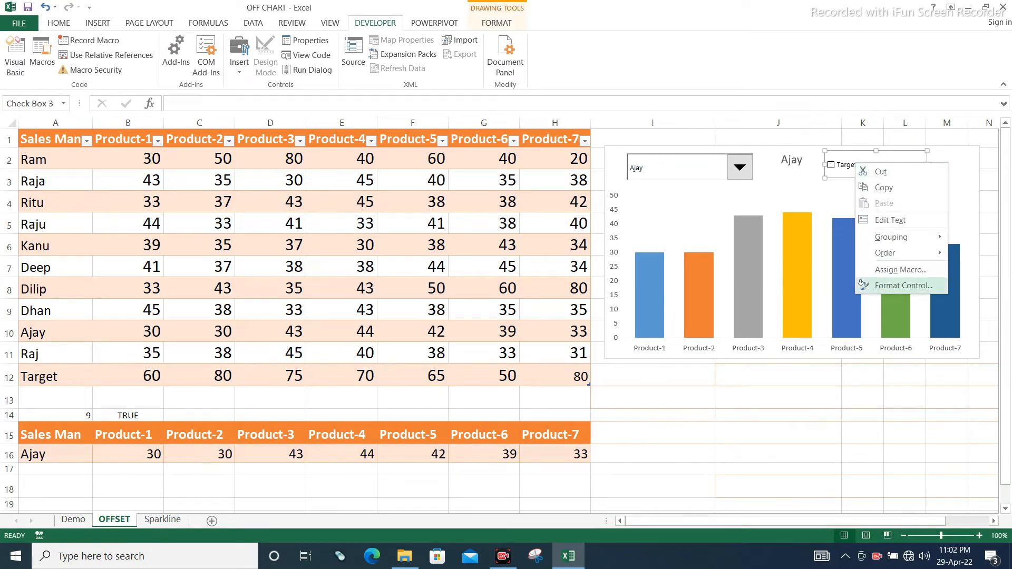
click(903, 285)
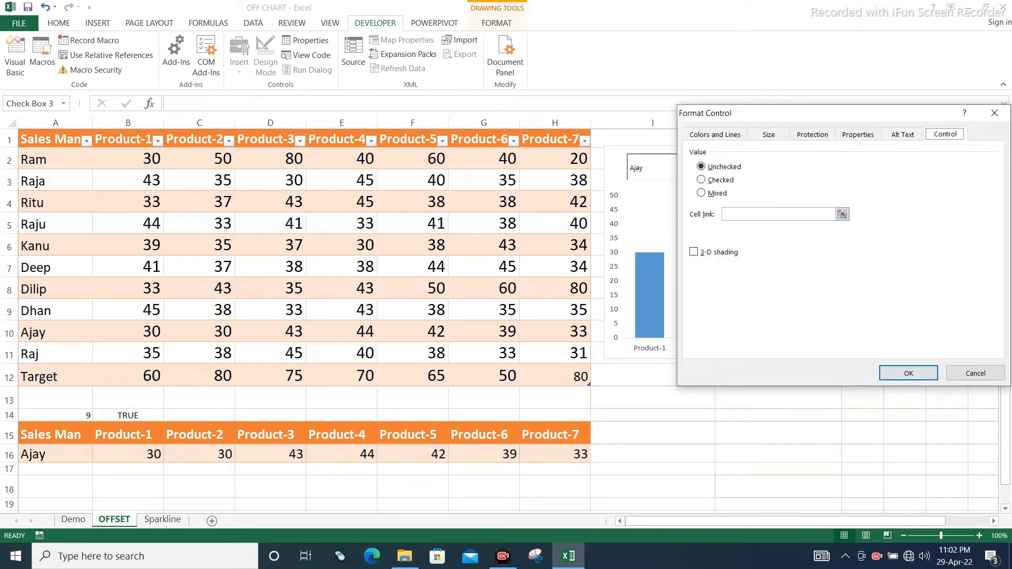
click(801, 214)
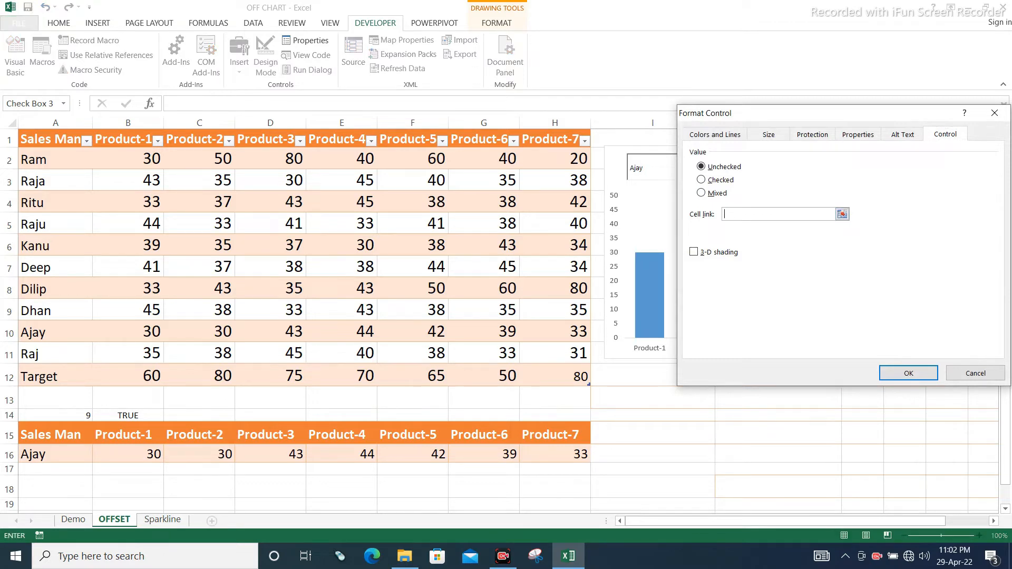
click(128, 415)
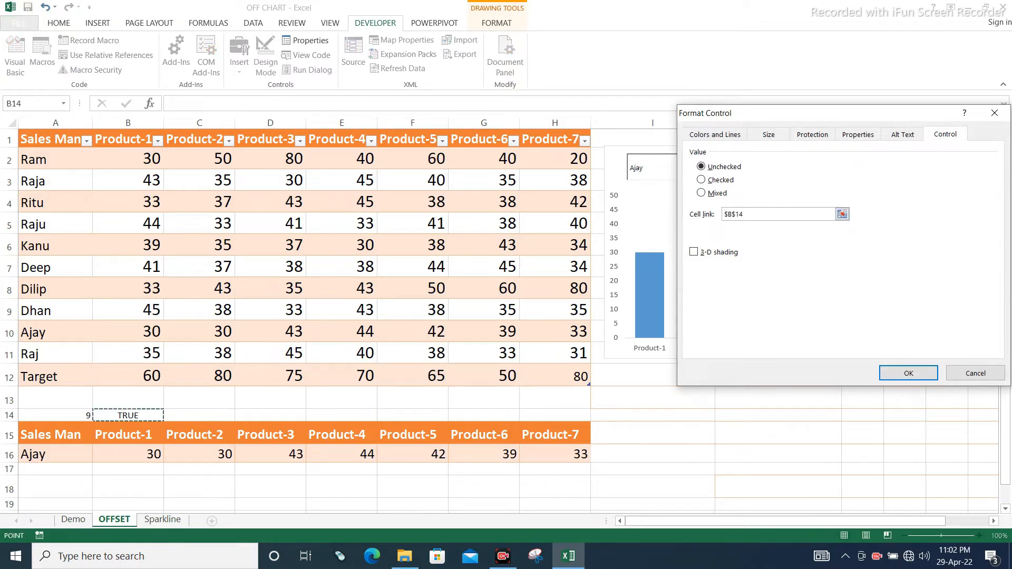
click(693, 251)
click(908, 373)
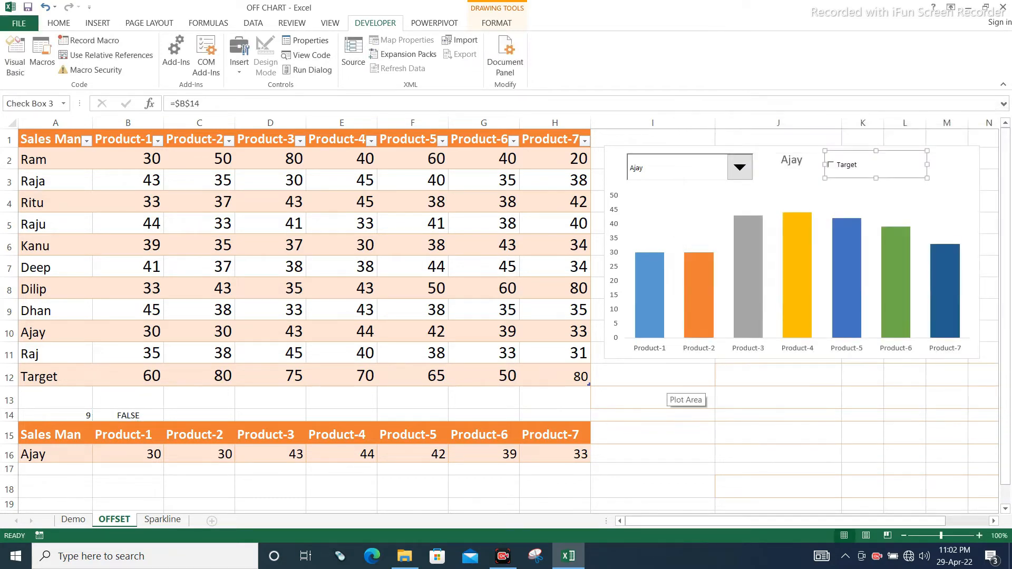
Step: Toggle the Target check box on and off to test its cell link, leaving it ticked
click(847, 205)
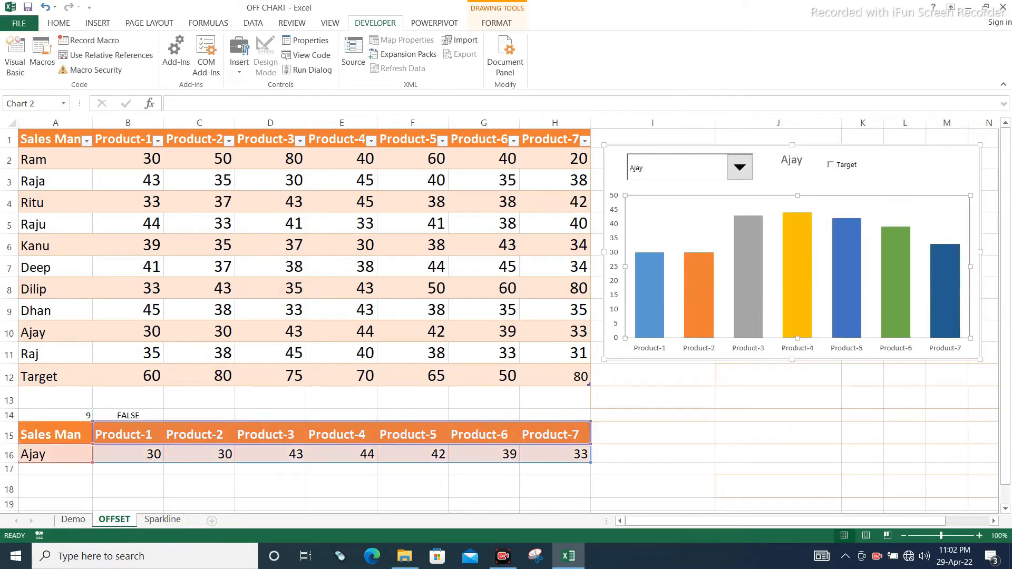
click(831, 165)
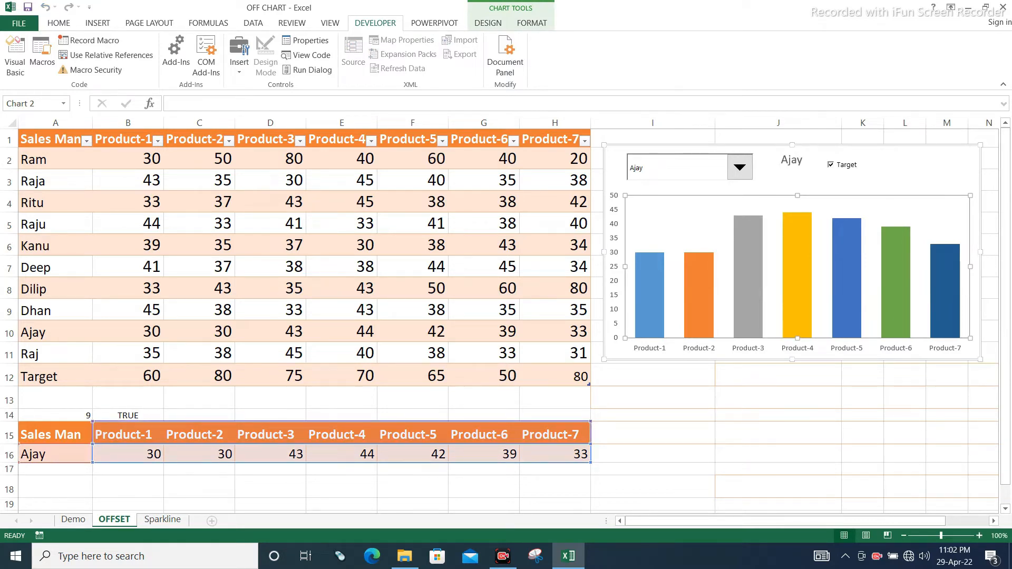
click(832, 165)
click(831, 165)
click(778, 415)
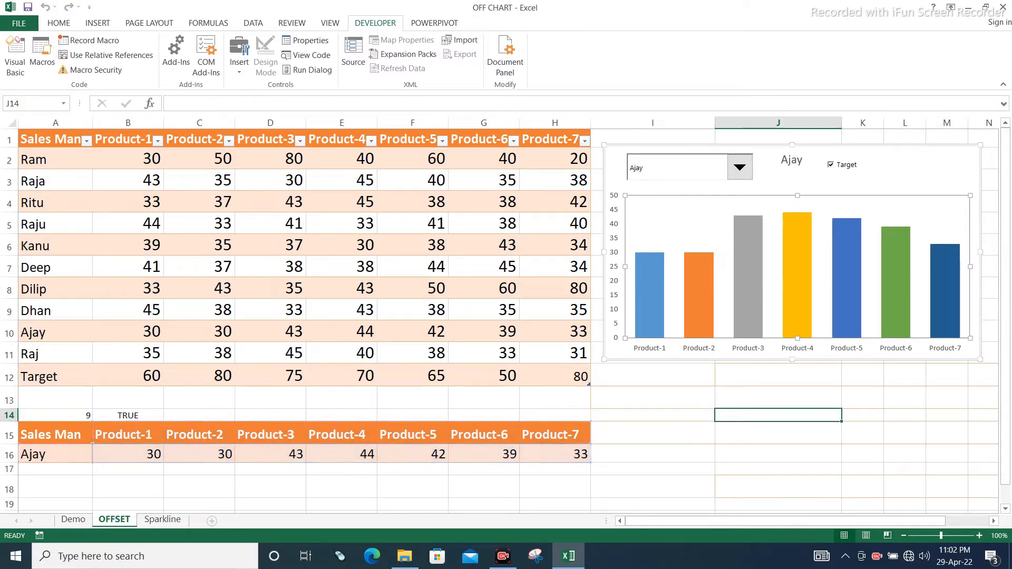
Step: Enter the formula =IF($B$14,A12,"") in cell A17, with the check box's linked cell as an absolute reference
click(55, 469)
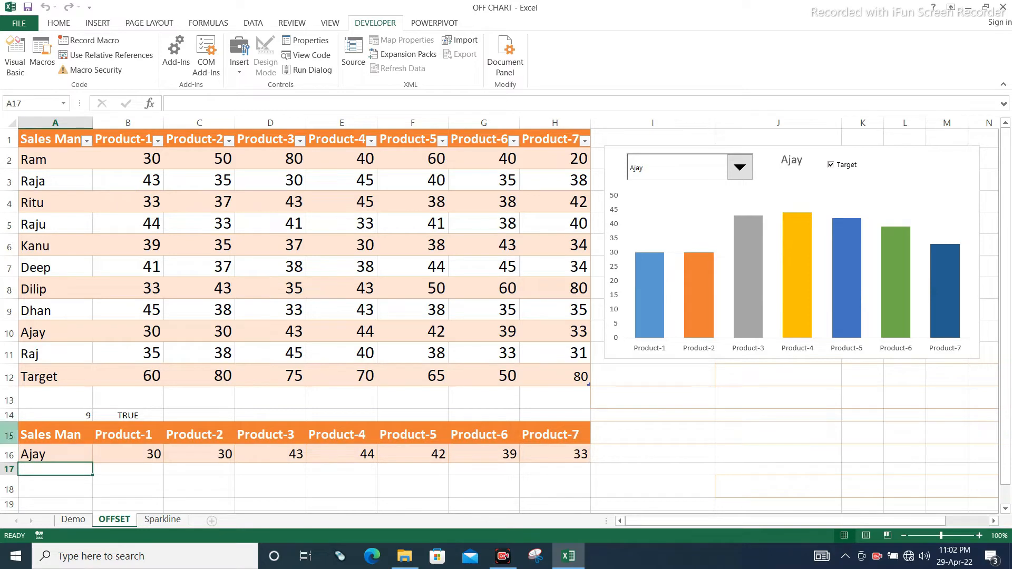
text(=)
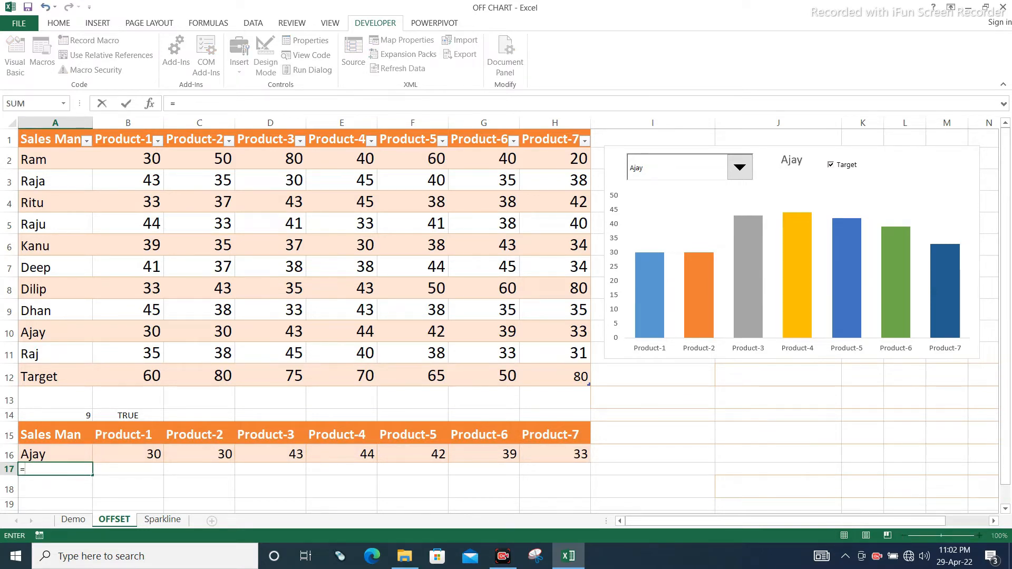
text(if)
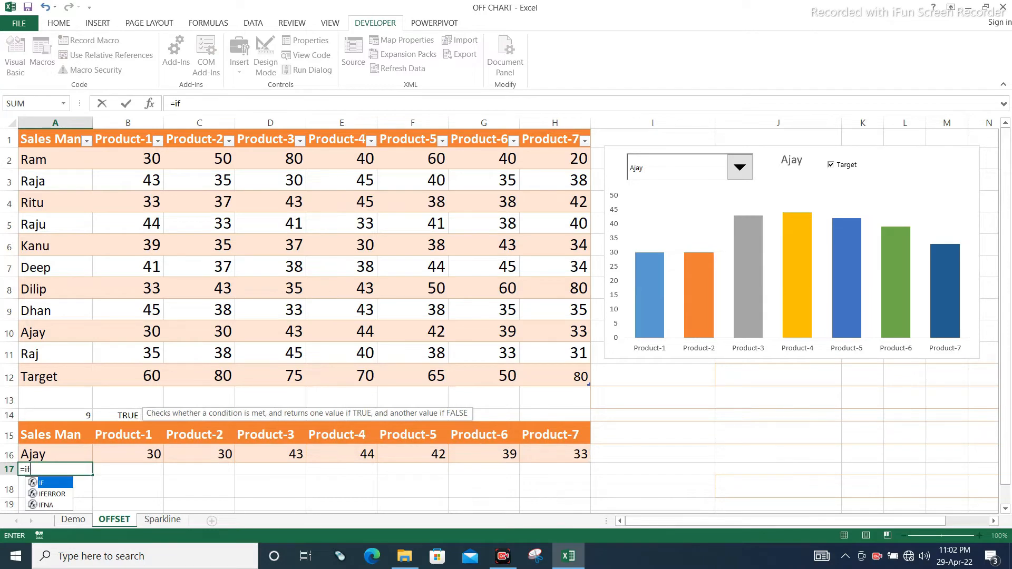
key(Tab)
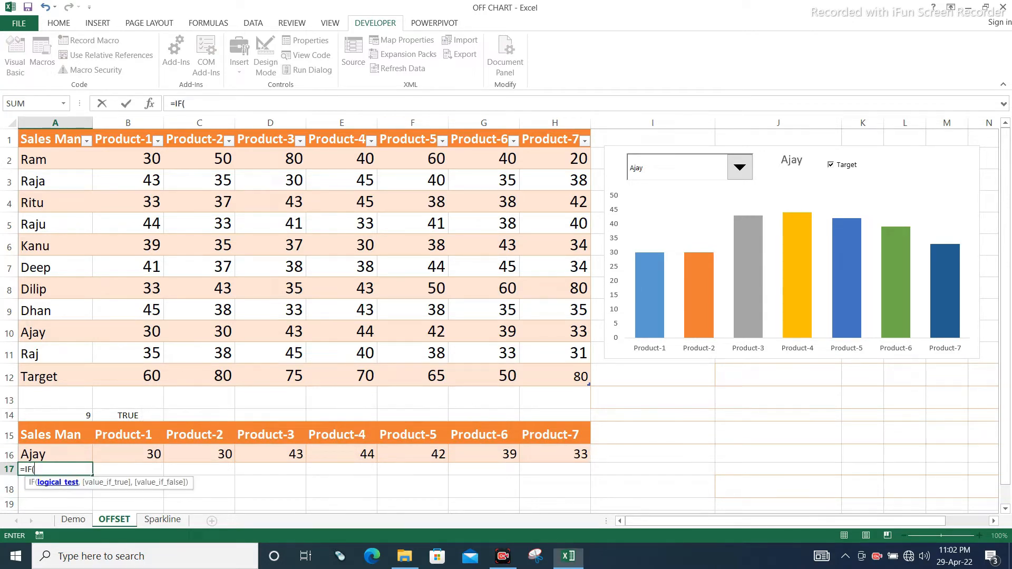
click(129, 416)
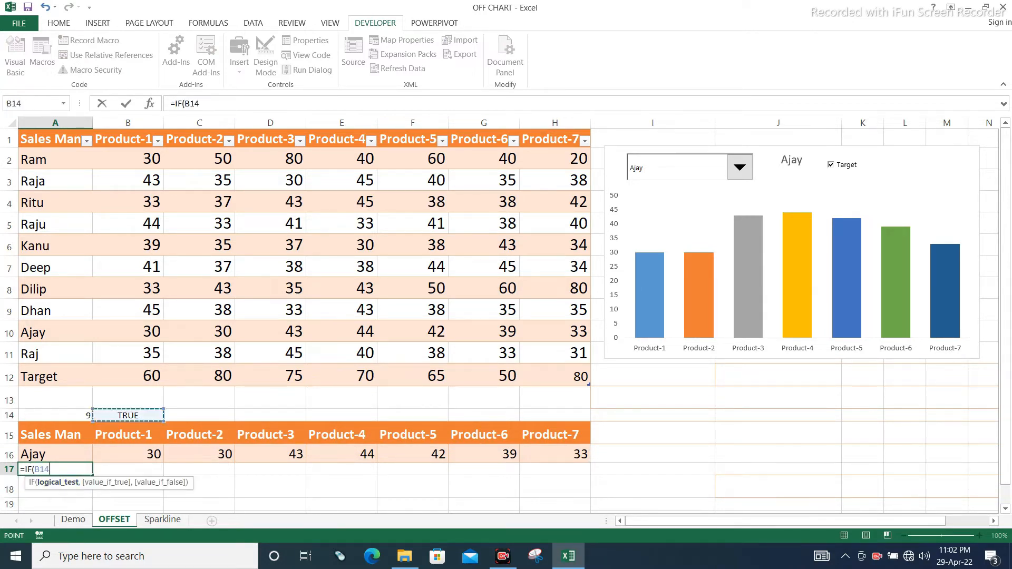
text(,)
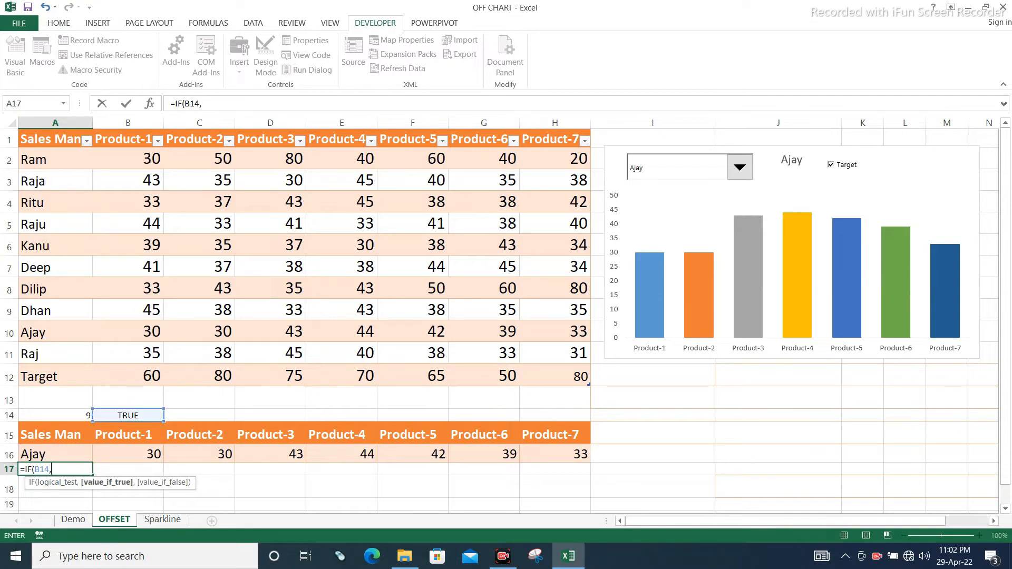
click(55, 376)
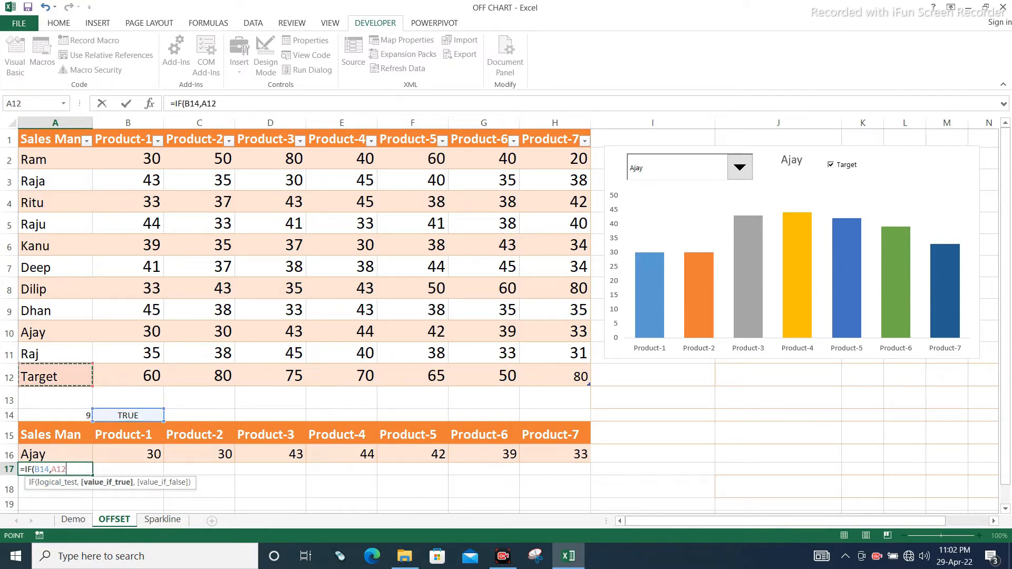
text(,)
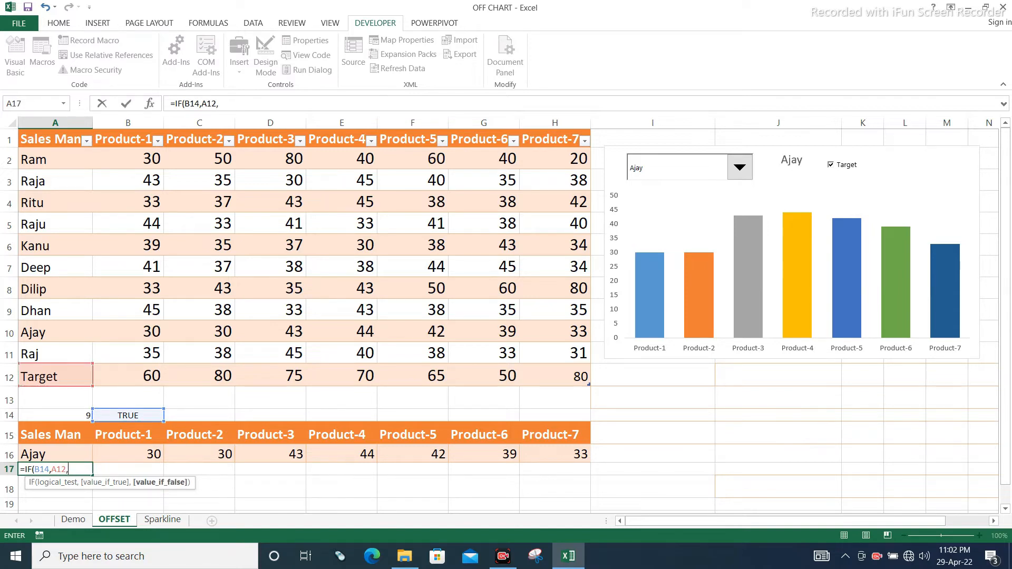
text("")
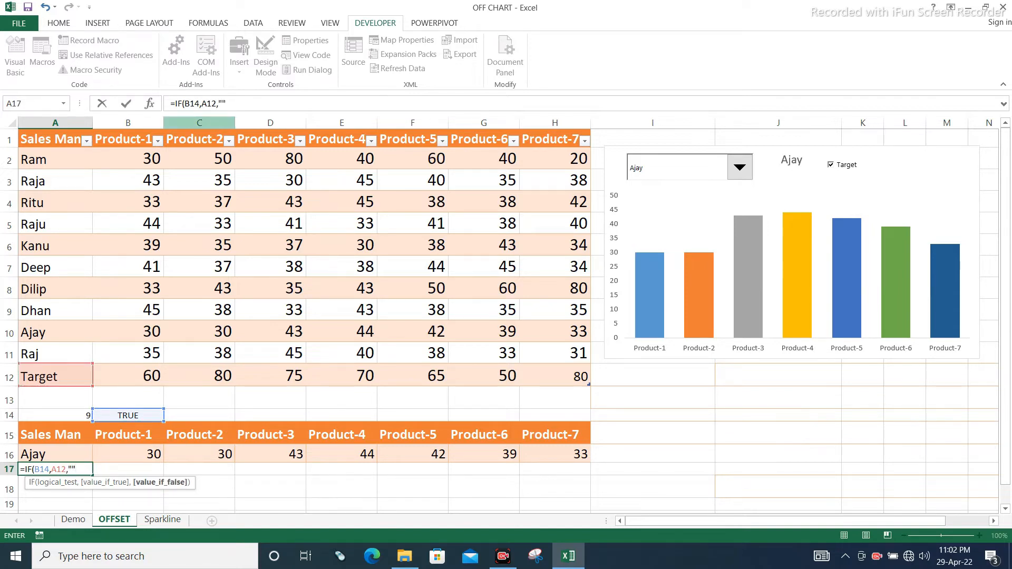
click(195, 103)
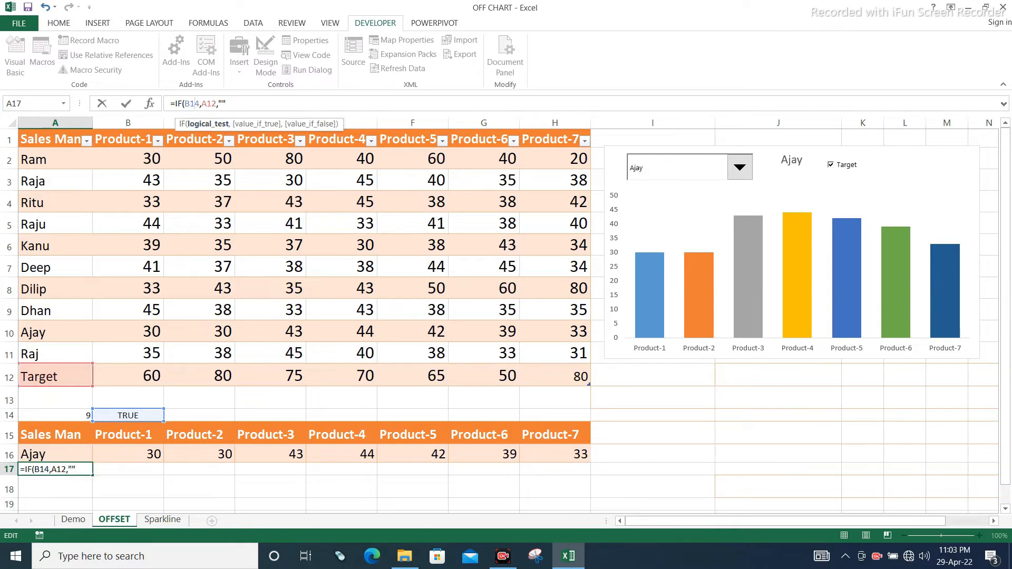
key(F4)
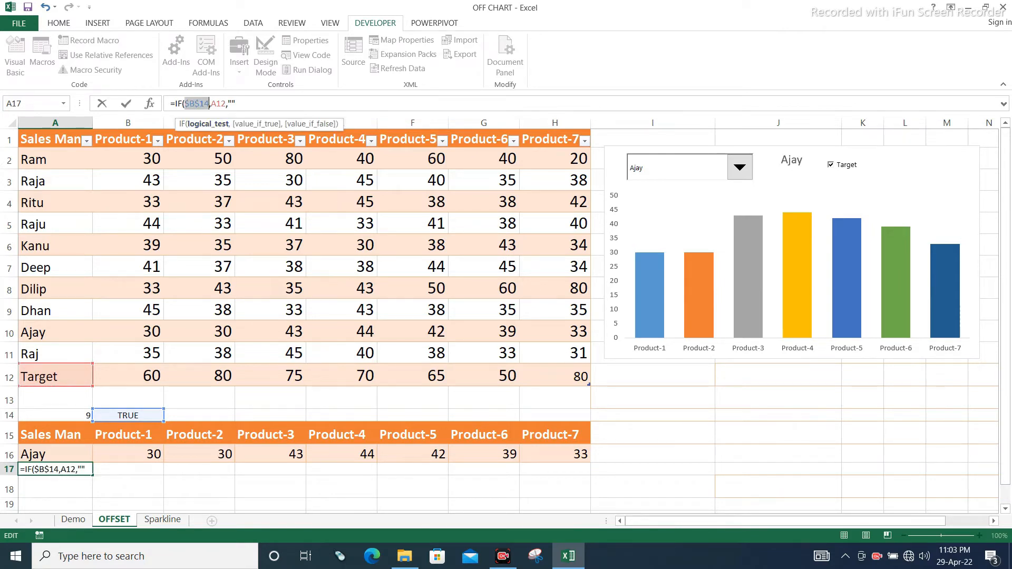
key(Return)
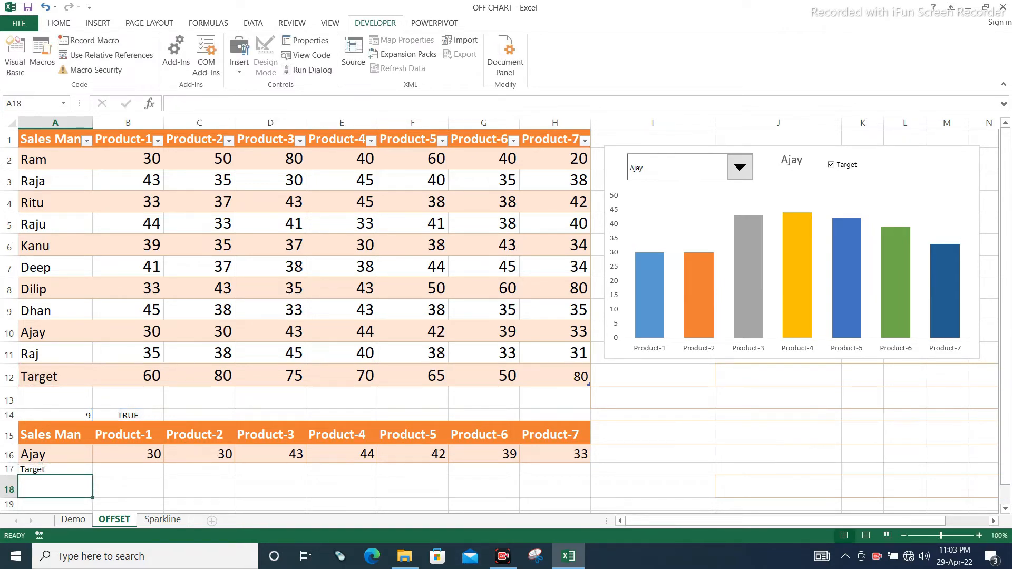
Step: Copy the IF formula from A17 across the helper row through H17
click(55, 376)
click(56, 469)
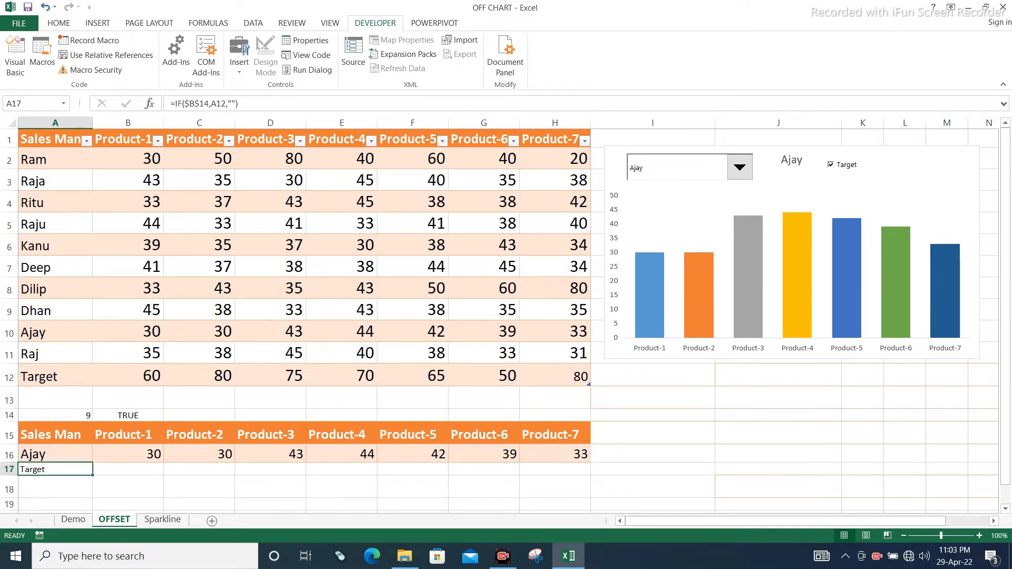
drag(93, 474, 588, 470)
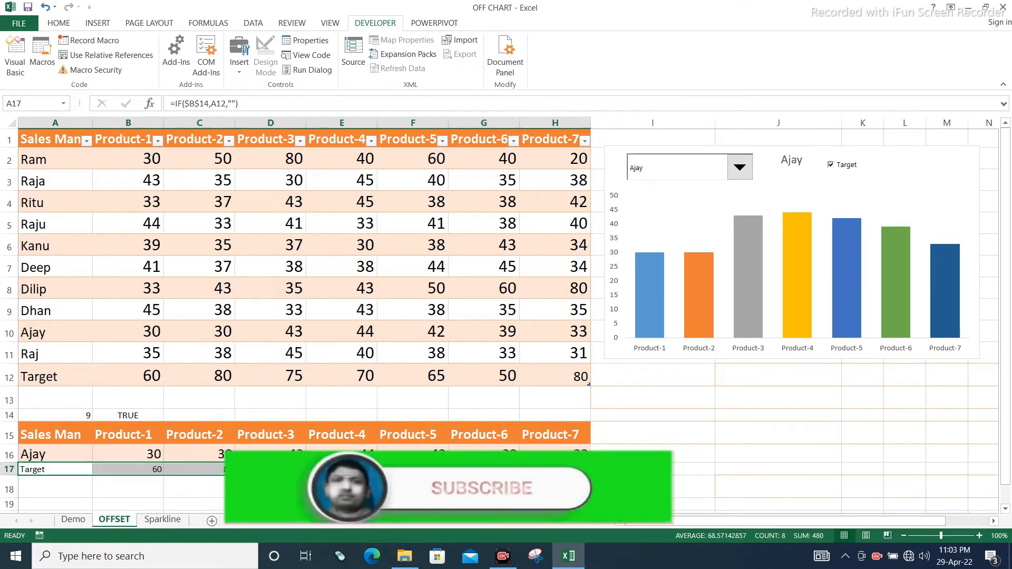
drag(128, 469, 199, 469)
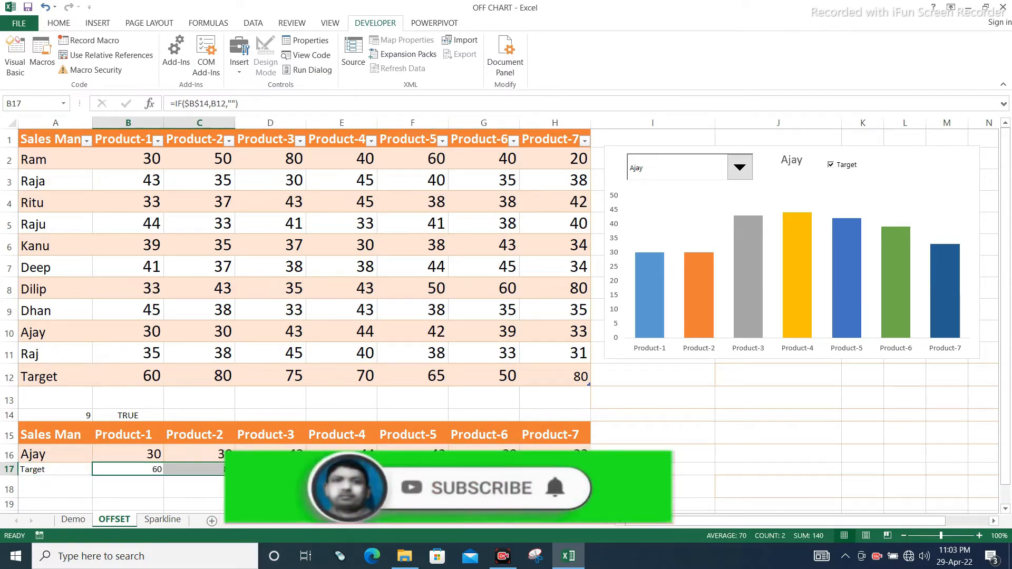
click(128, 469)
Step: Set every product's value in the Target row, B12:H12, to 100
click(128, 376)
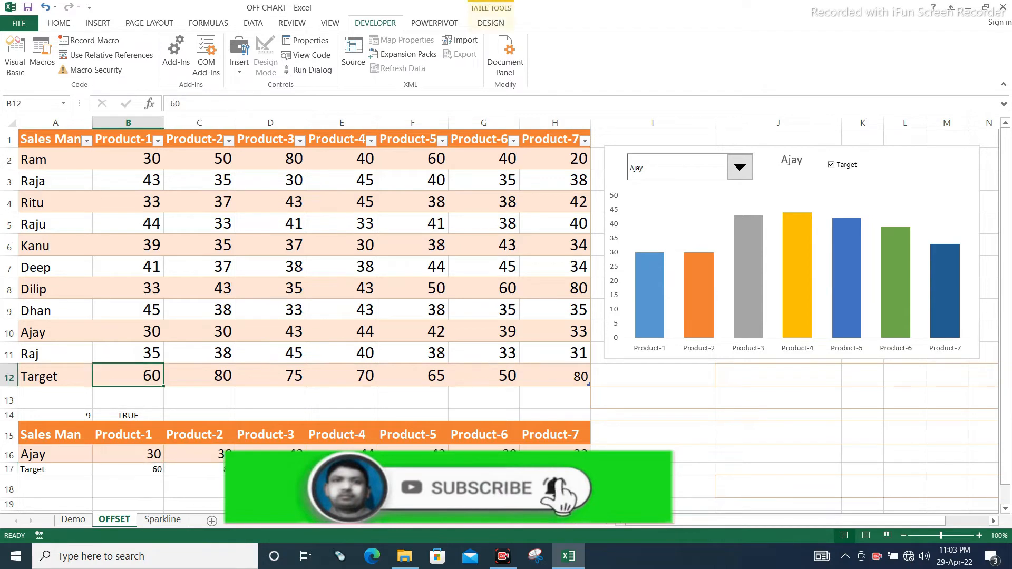
text(100)
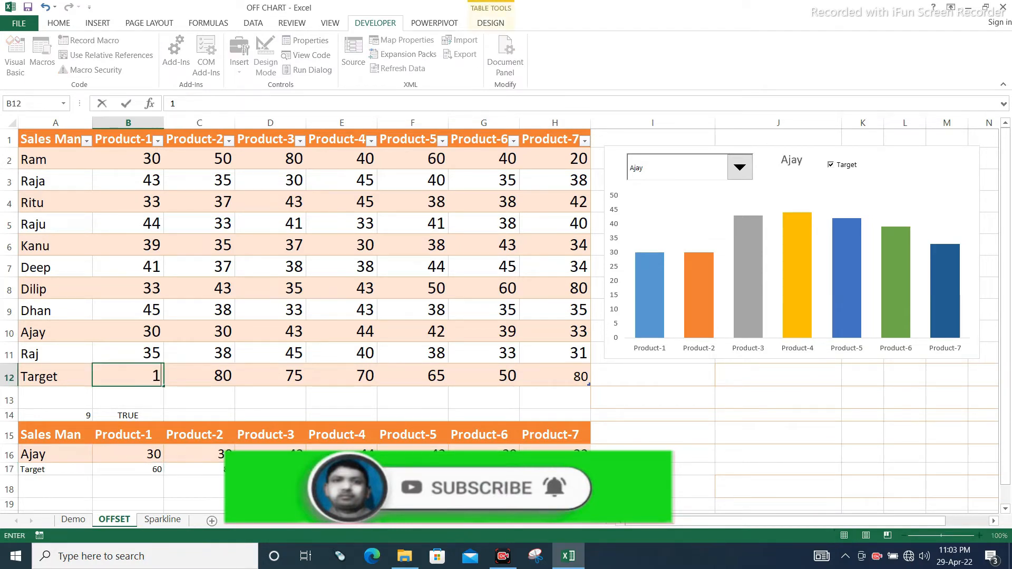
key(shift+Right)
key(shift+Right)
key(shift+Right)
key(shift+Right)
key(shift+Right)
key(shift+Right)
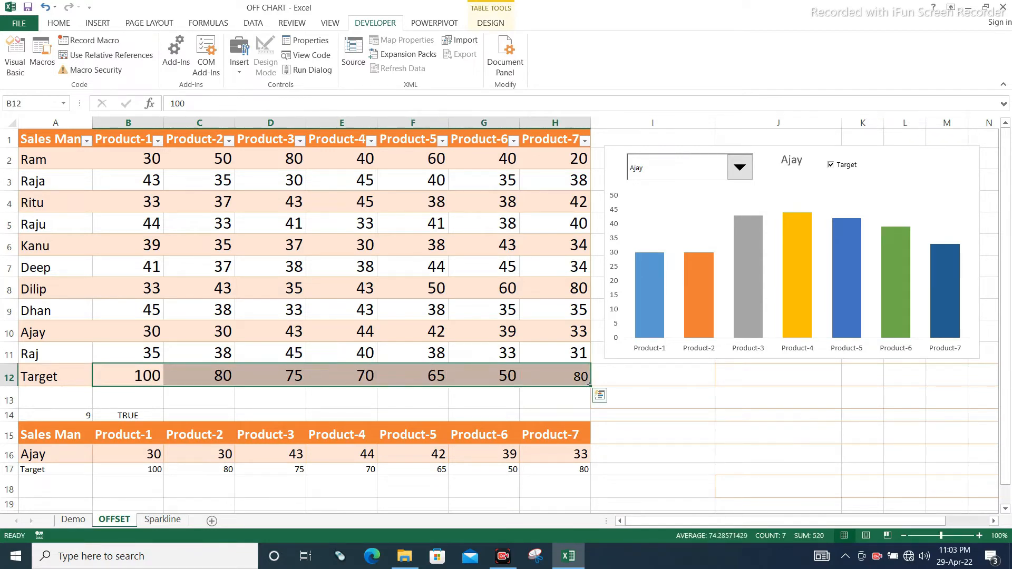
key(ctrl+r)
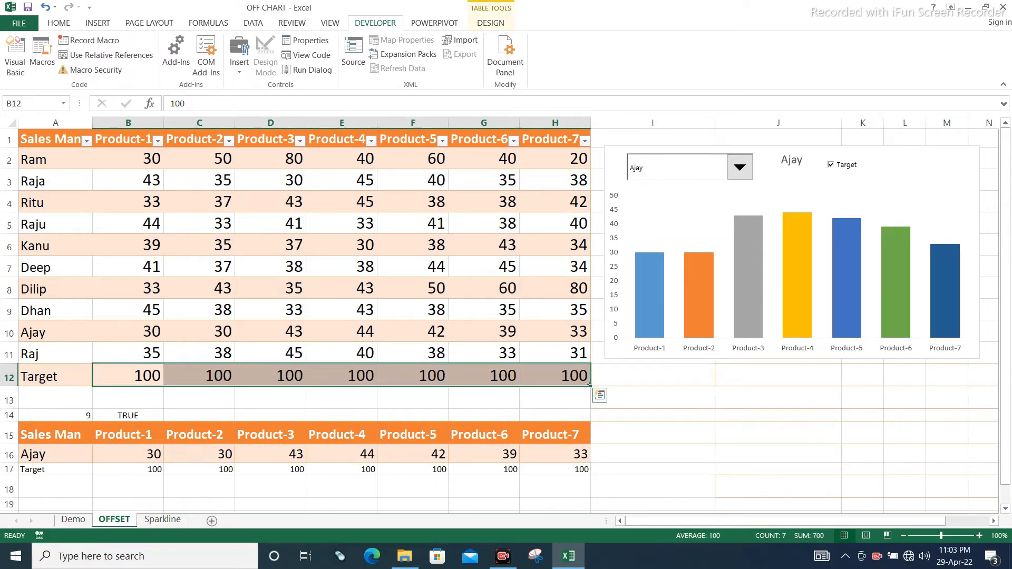
click(652, 433)
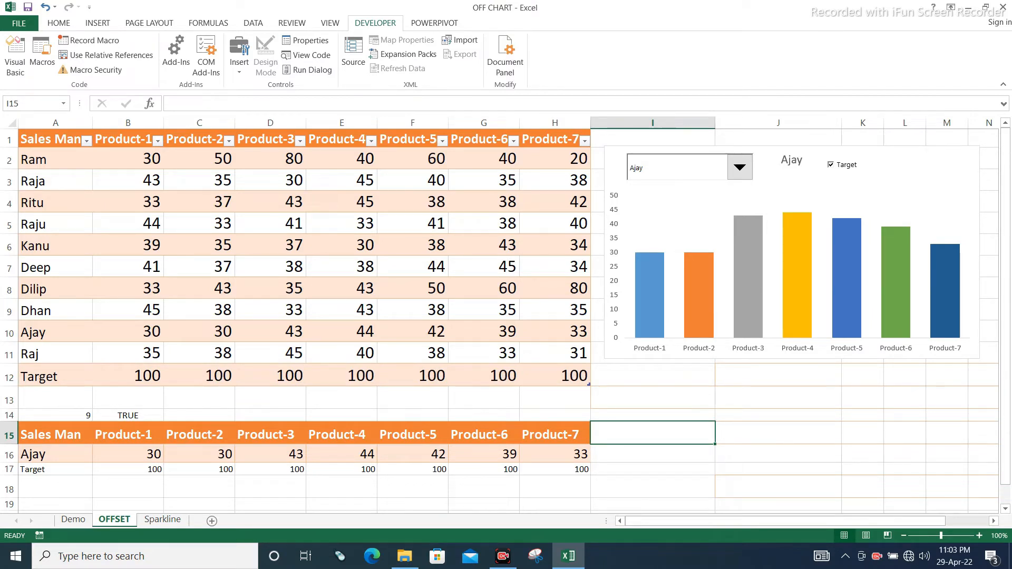
Step: Toggle the Target check box off and on to test the row 17 formulas, and select the salesman helper row A16:H16
click(831, 165)
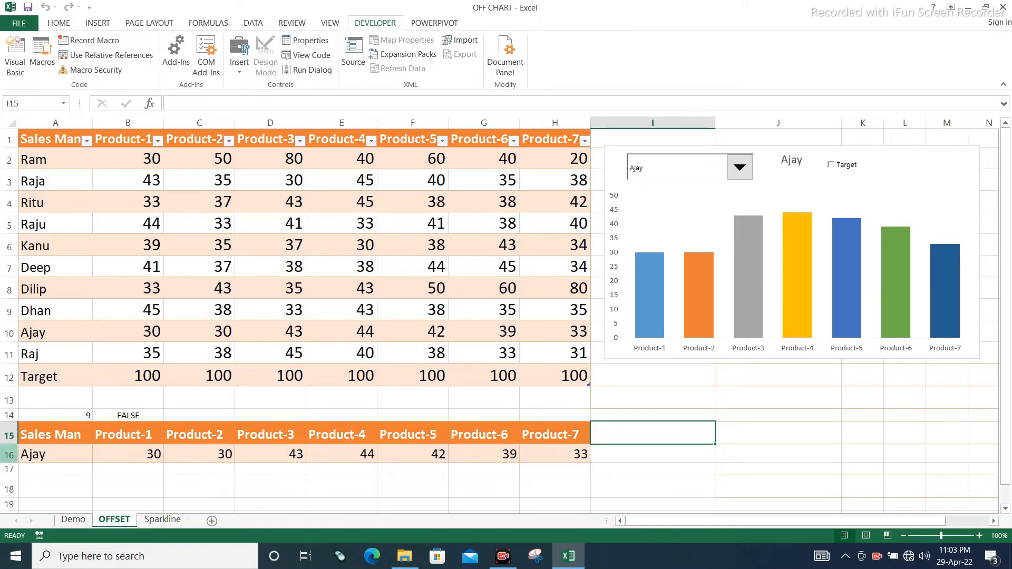
click(55, 469)
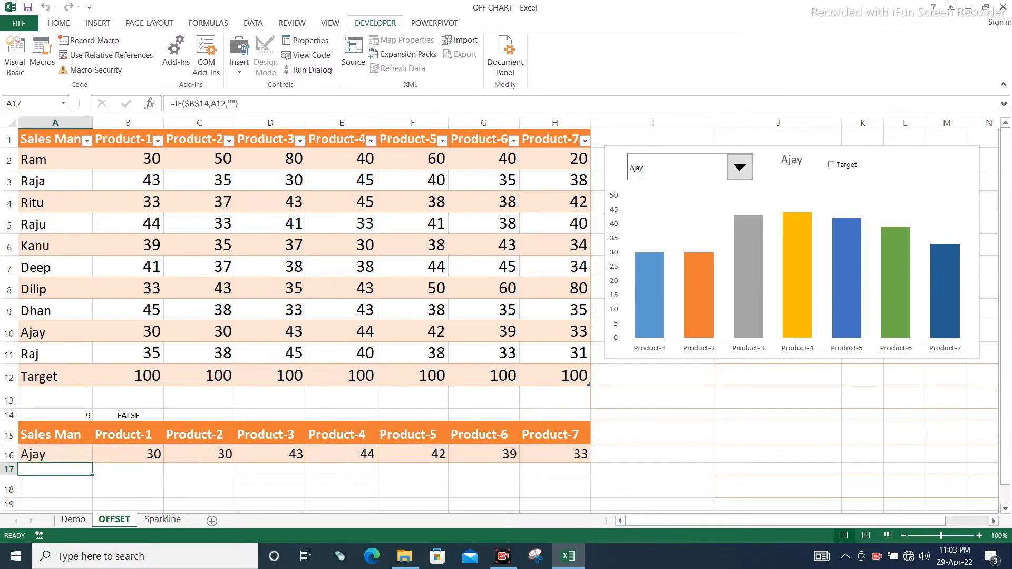
click(831, 165)
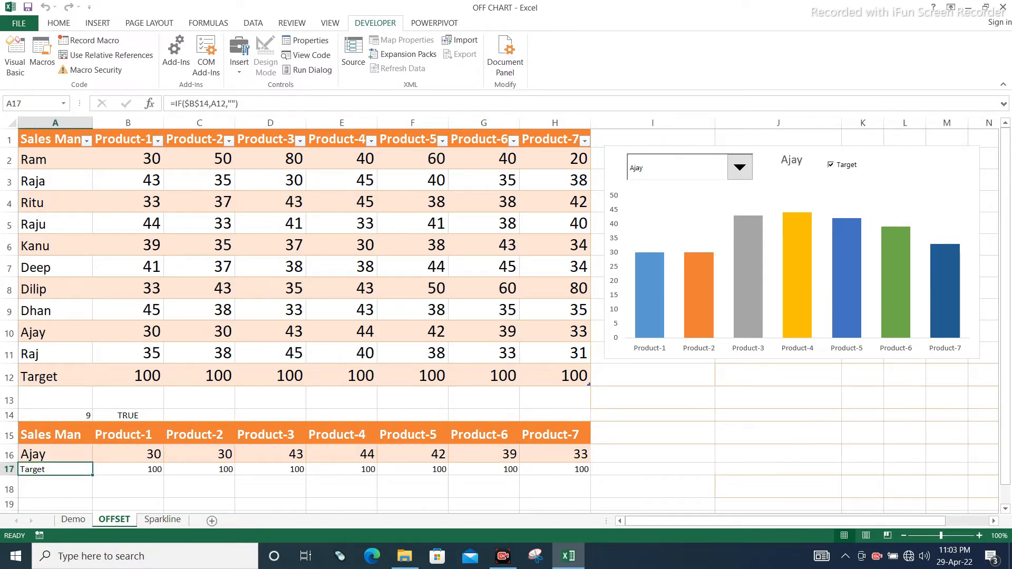
drag(55, 455, 555, 455)
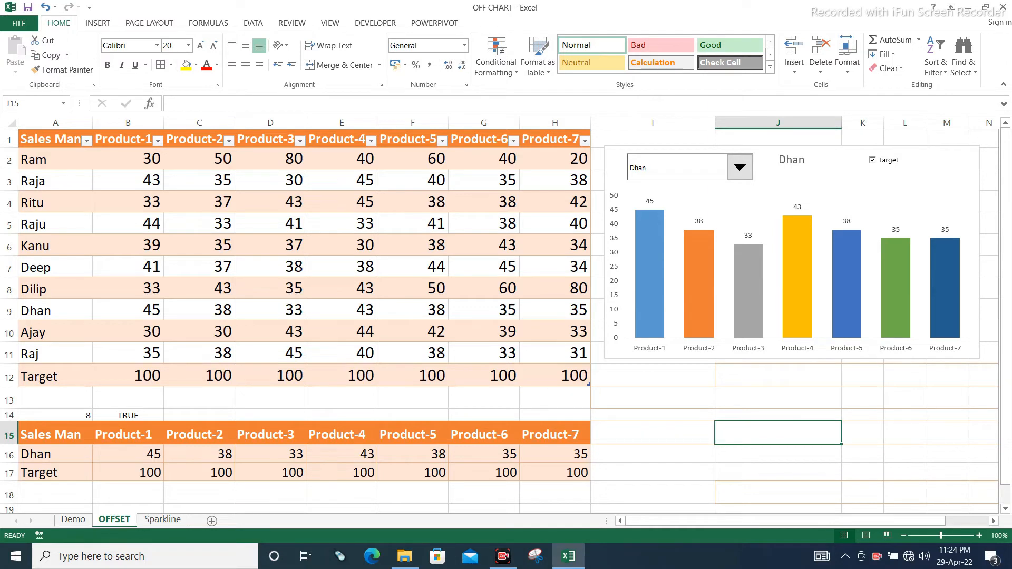
Step: Retest the Target check box against helper row 17, leaving it ticked, and inspect which cells the chart's column series uses
click(872, 160)
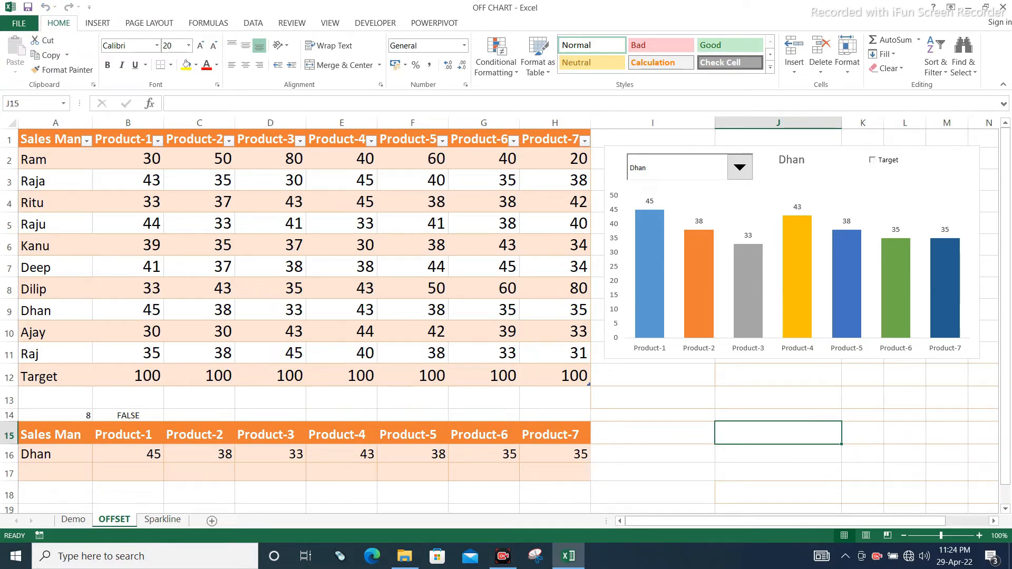
click(55, 472)
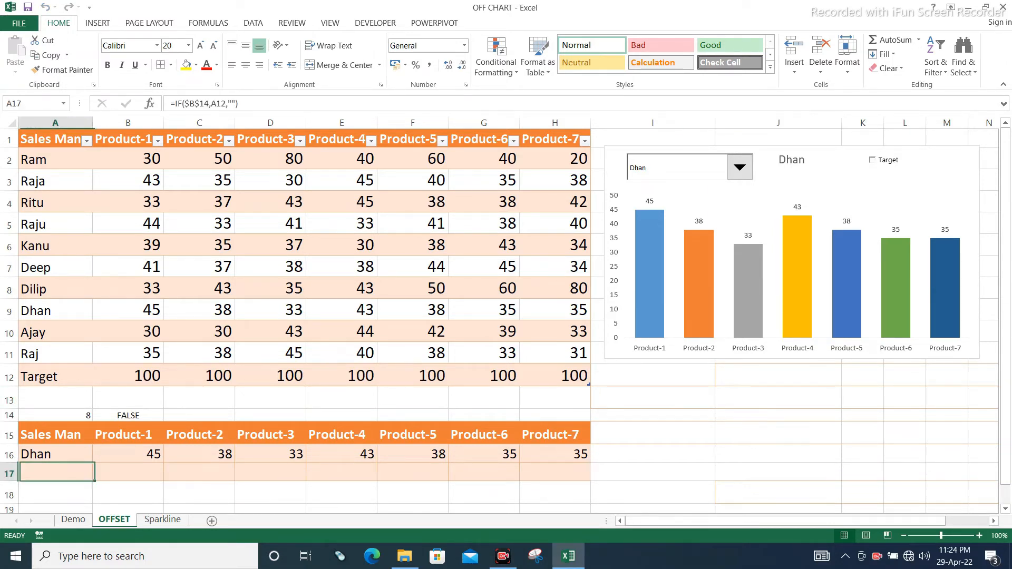
click(872, 160)
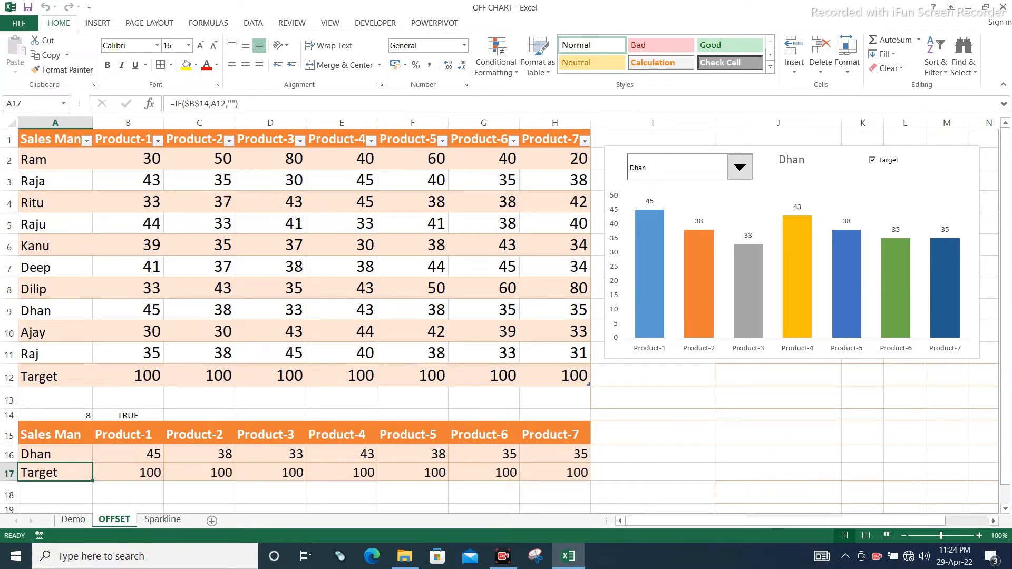
click(653, 454)
click(55, 472)
click(797, 276)
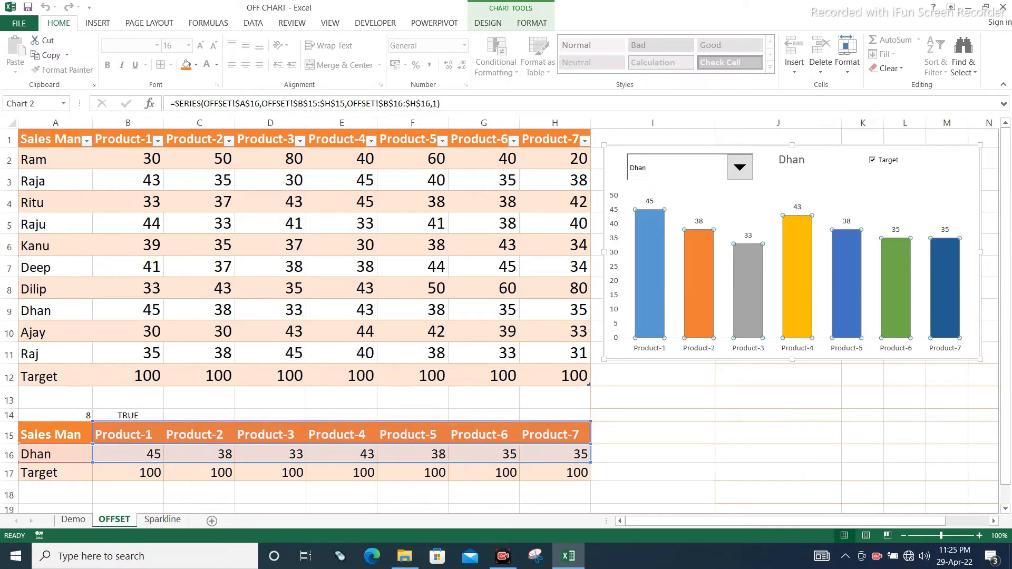
click(653, 433)
Step: Add a second data series to the chart, with its name from $A$17 and its values from $B$17:$H$17
right_click(797, 248)
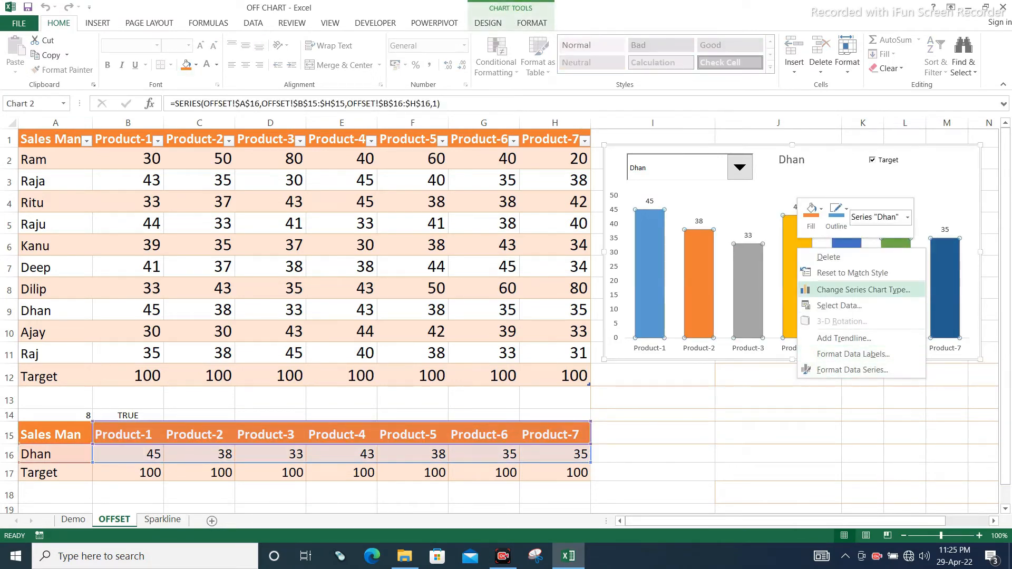
click(839, 306)
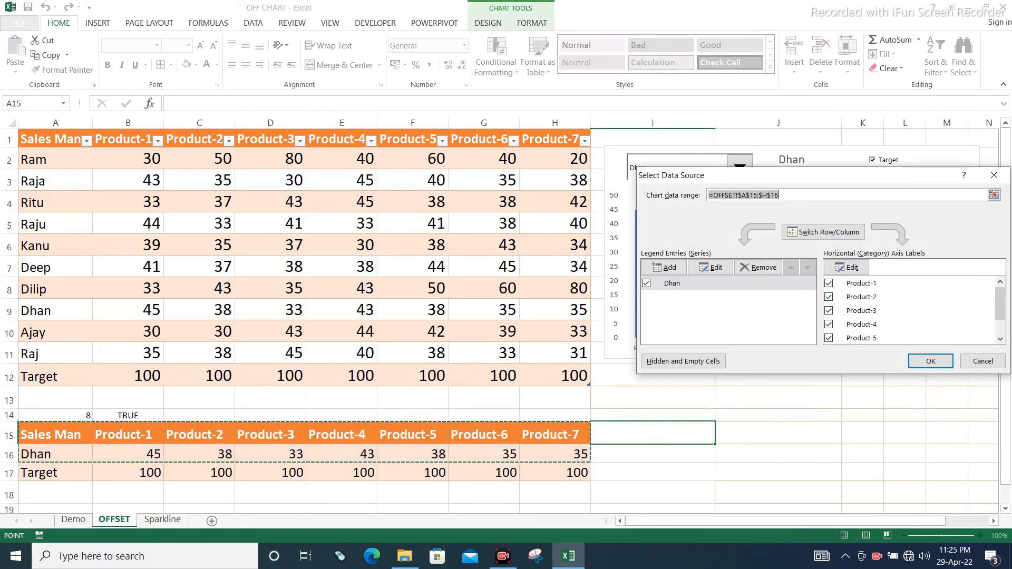
click(665, 267)
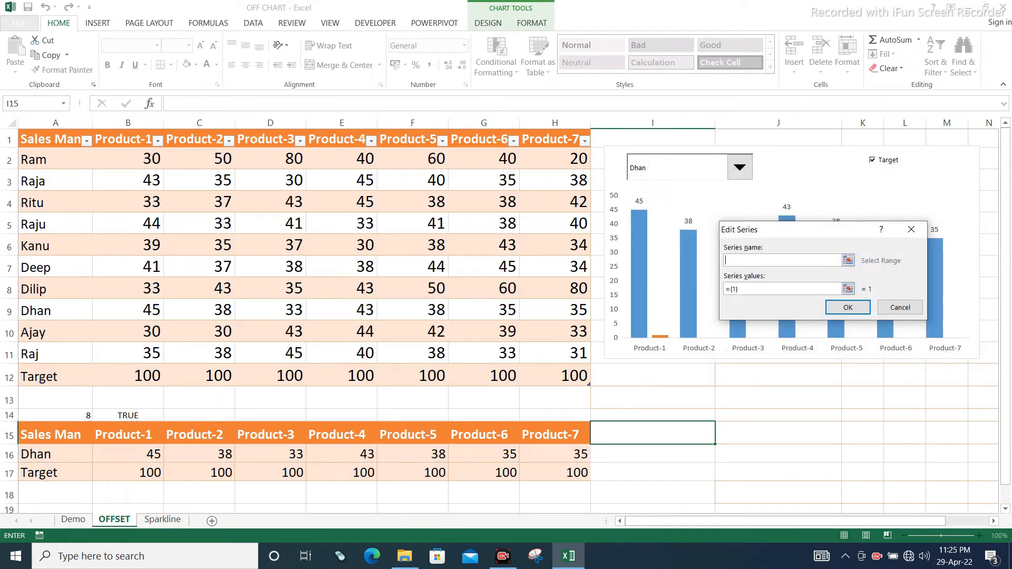
click(55, 473)
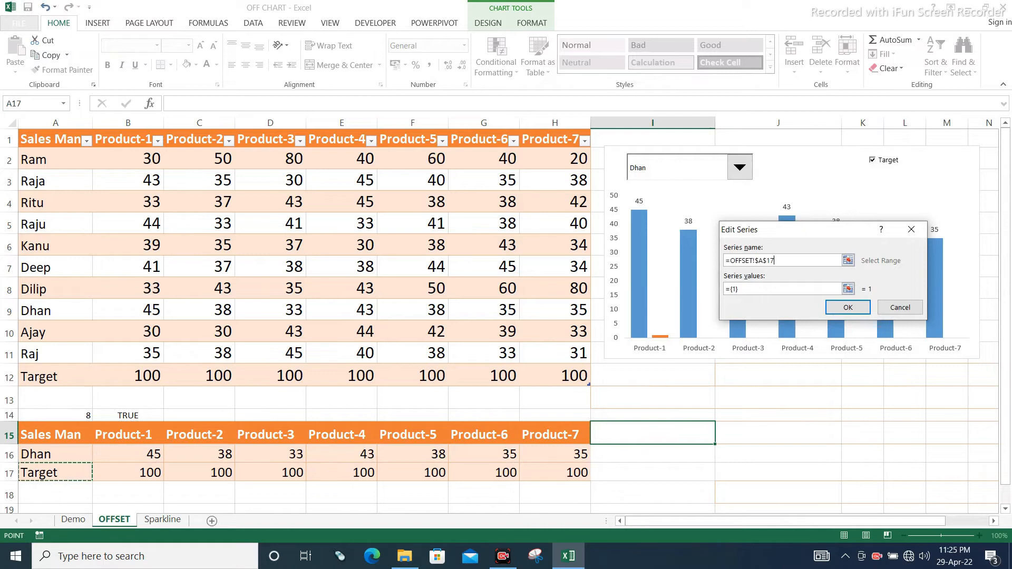
click(848, 289)
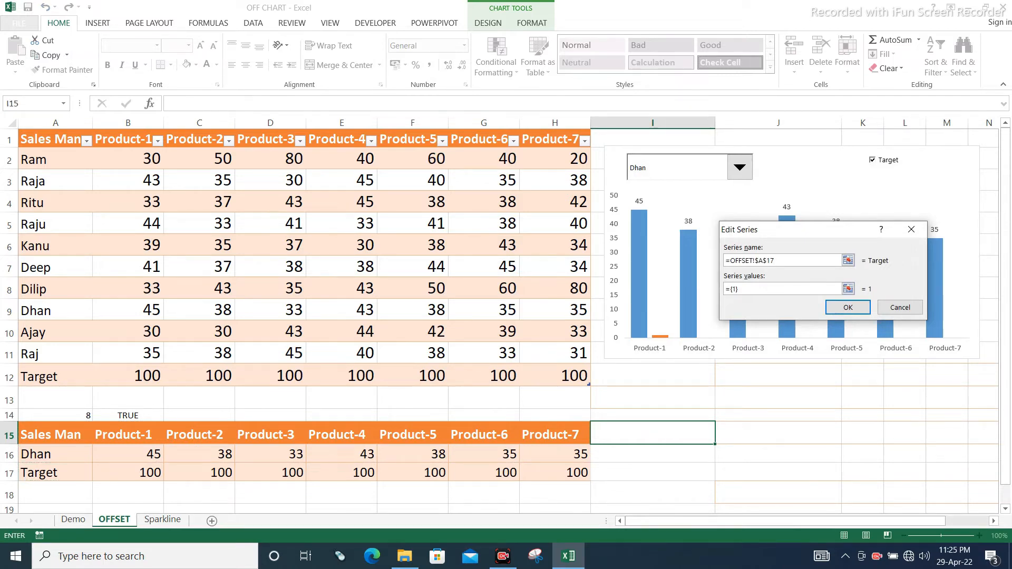
key(BackSpace)
key(BackSpace)
key(BackSpace)
key(BackSpace)
drag(126, 473, 553, 473)
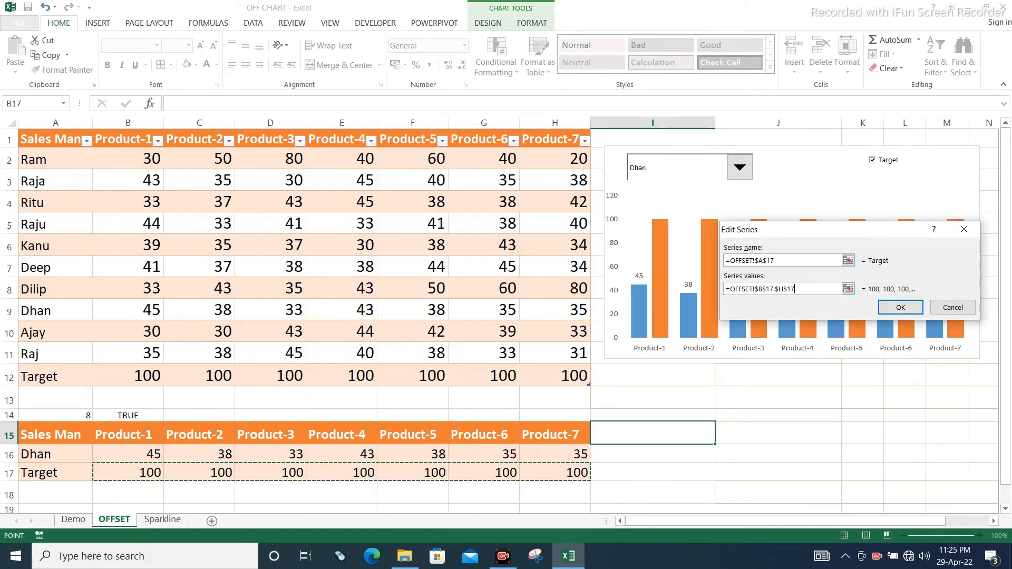
key(Return)
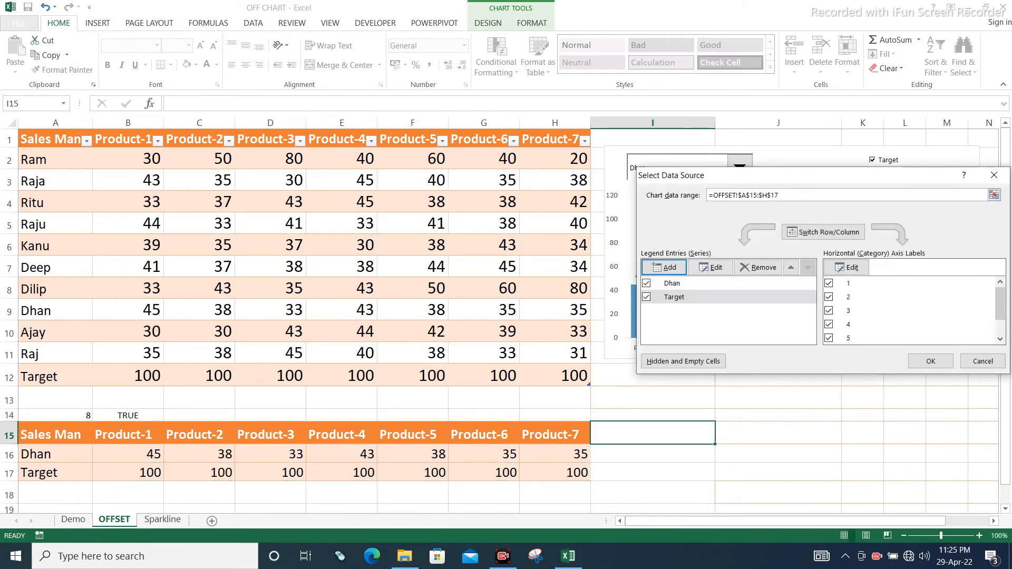
Step: Confirm the chart's data source and add data labels to the Target columns
click(930, 361)
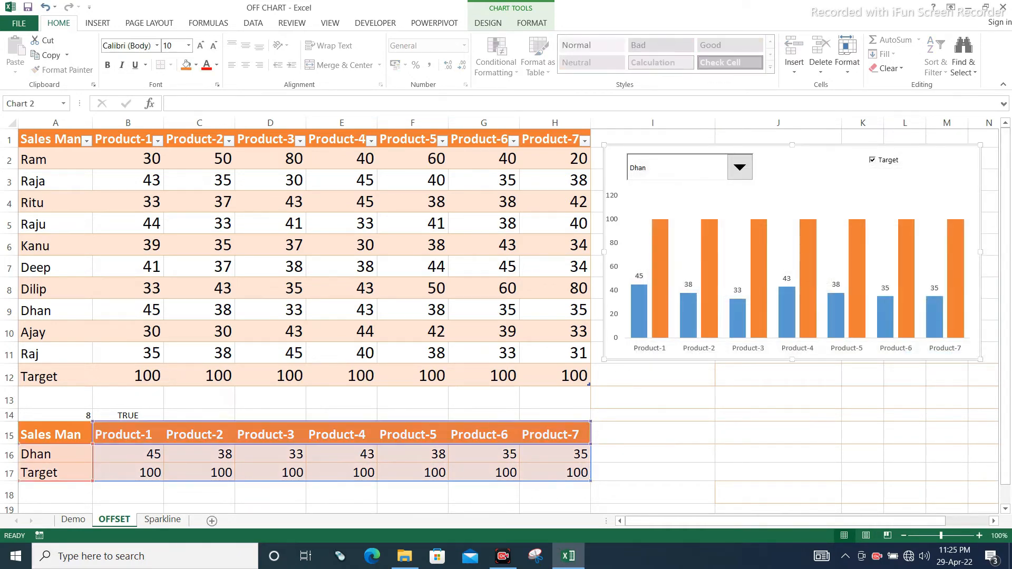
right_click(808, 253)
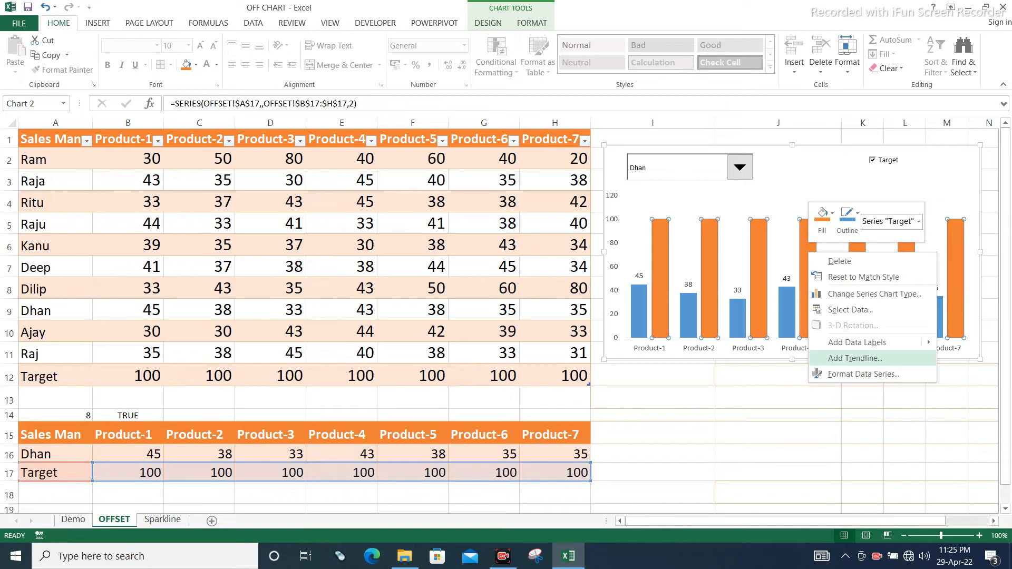
mouse_move(857, 343)
click(758, 343)
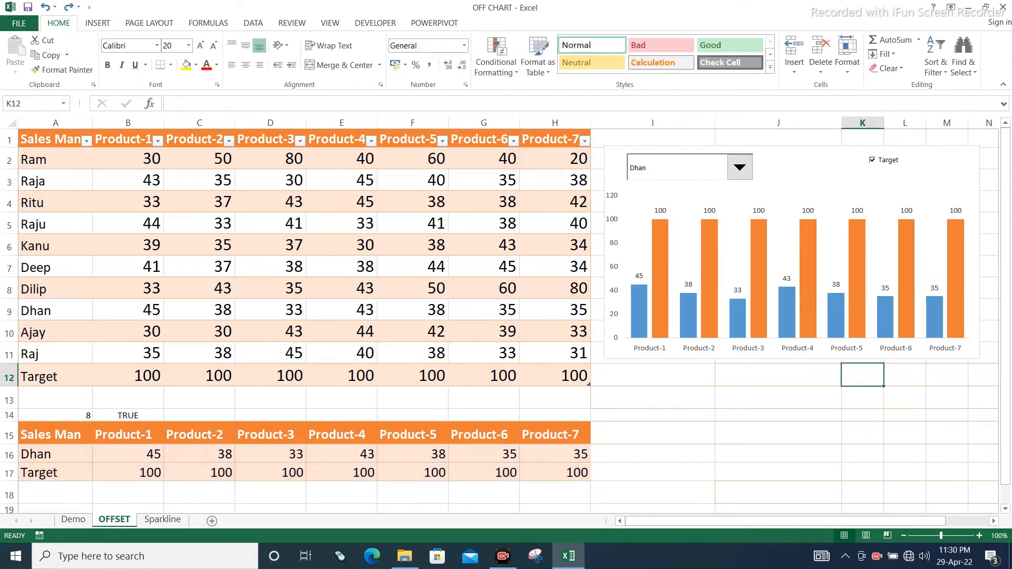
Step: Change the chart to a custom combination with the salesman series as Clustered Column and Target as 100% Stacked Line with Markers on the secondary axis
right_click(808, 256)
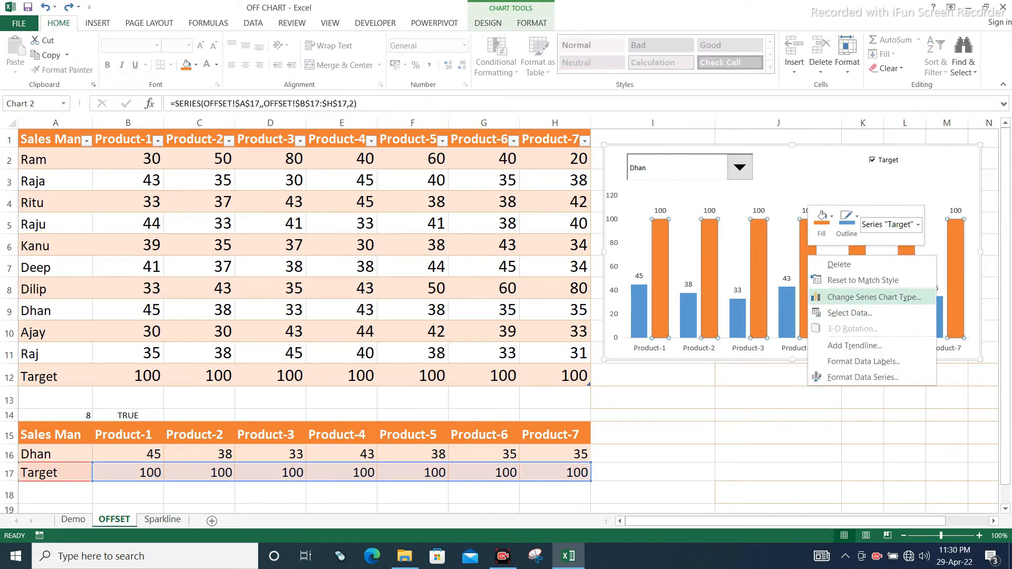
click(875, 296)
click(480, 135)
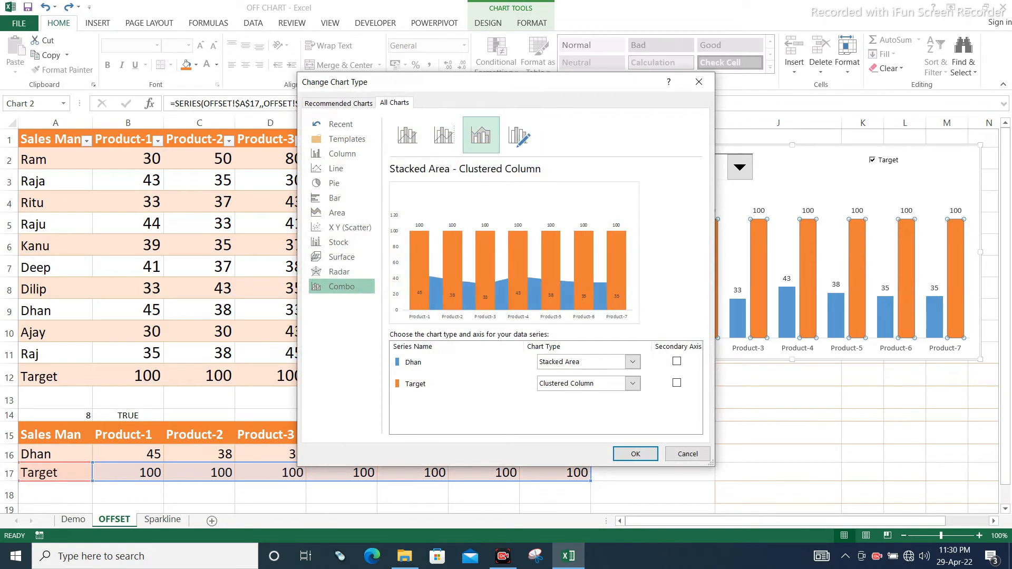
click(444, 135)
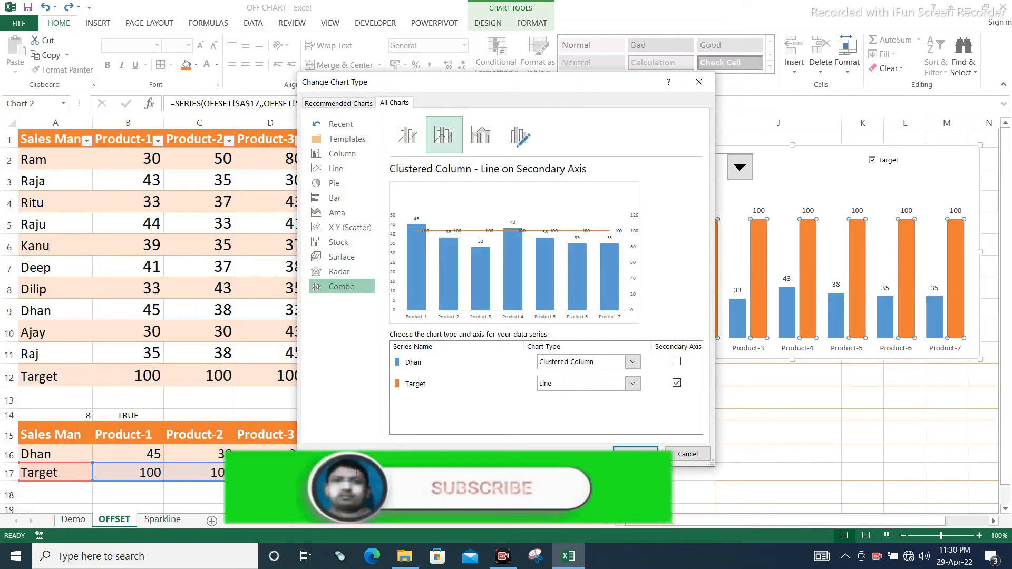
click(406, 135)
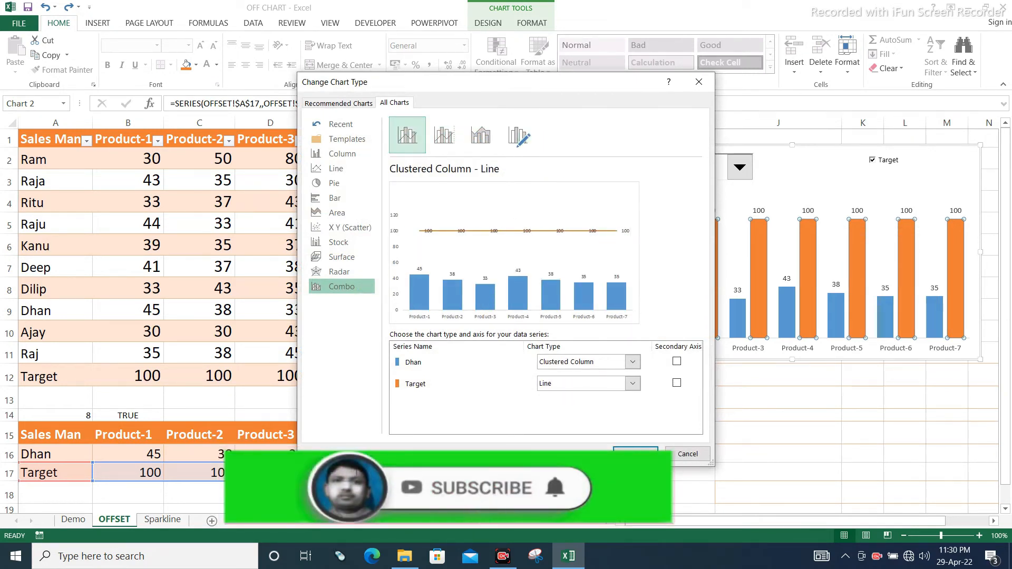
click(518, 135)
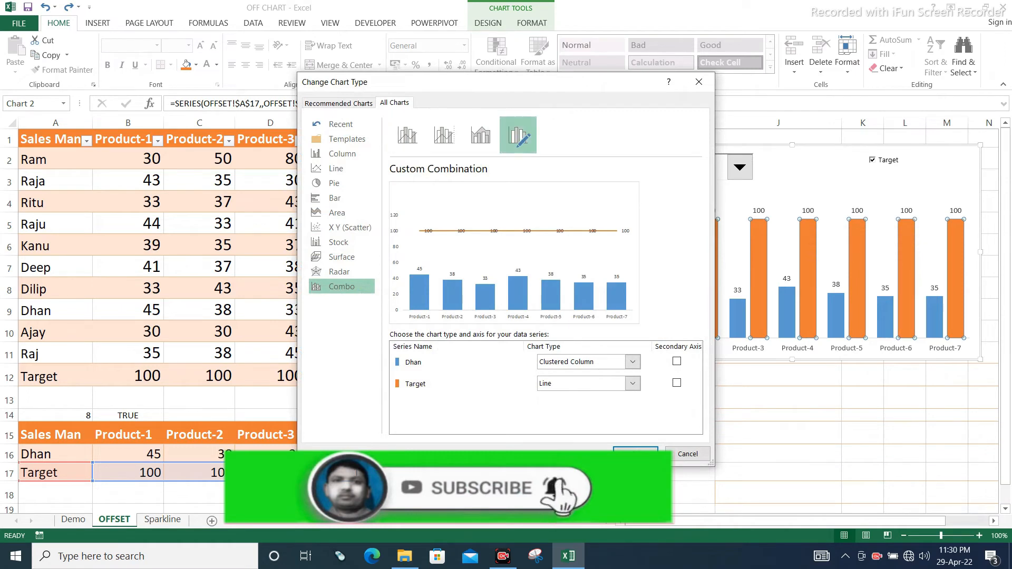
click(633, 383)
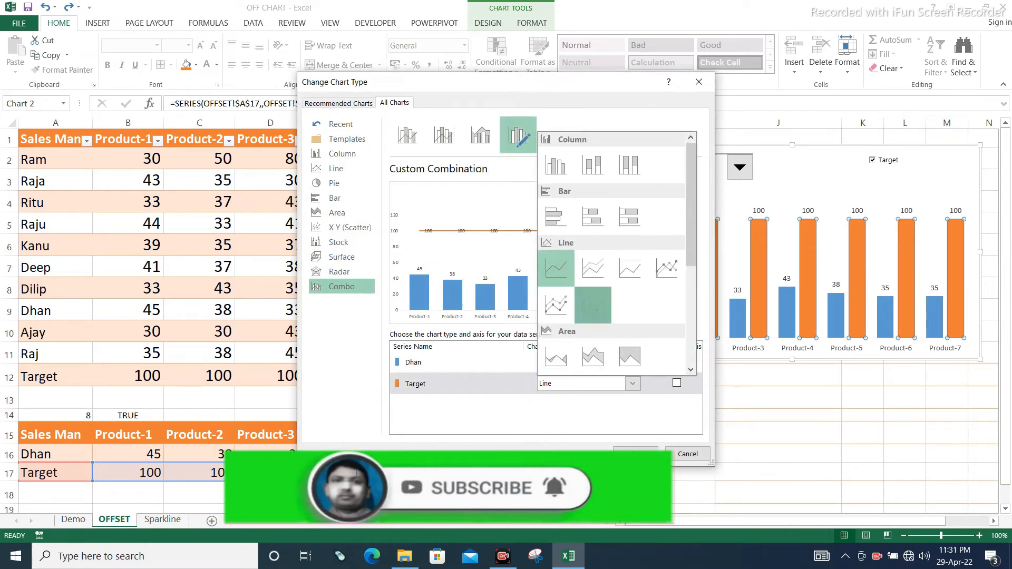
click(593, 305)
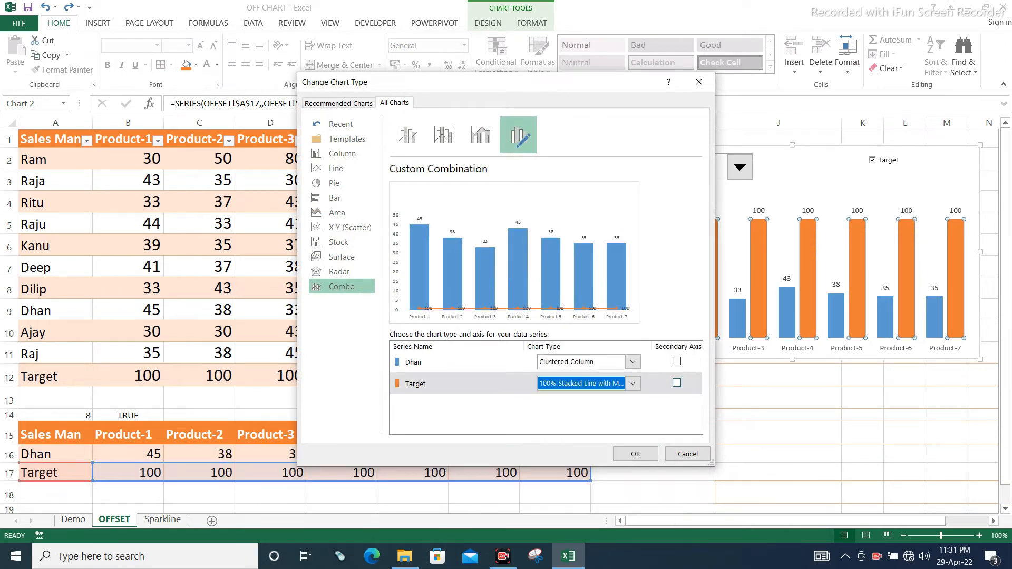
click(677, 383)
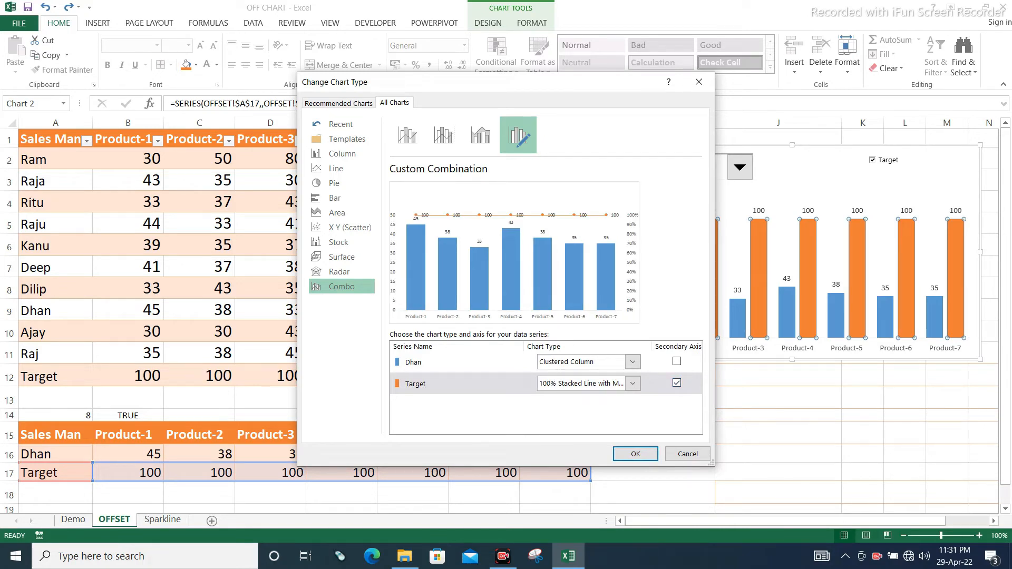
key(Return)
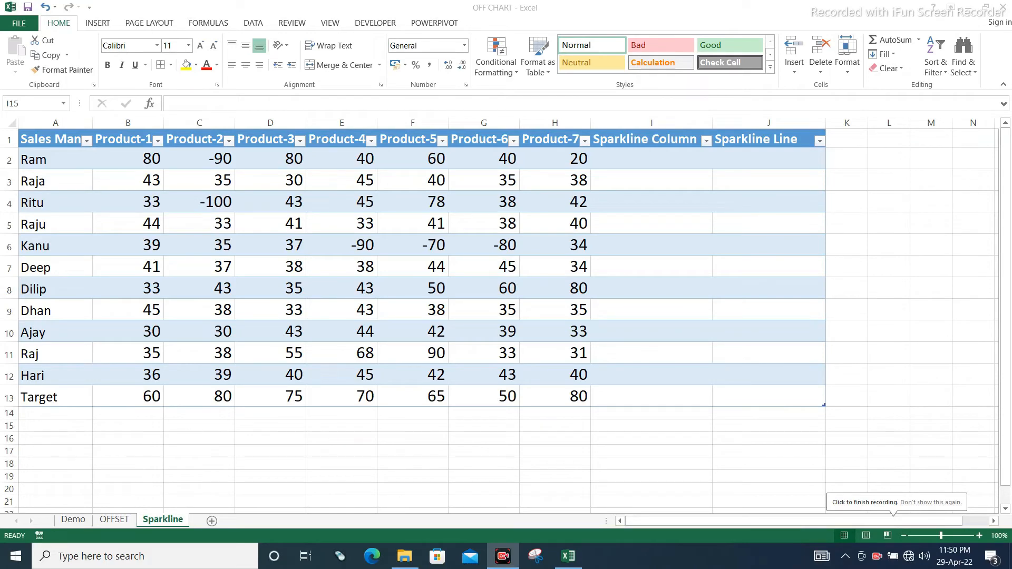
click(271, 245)
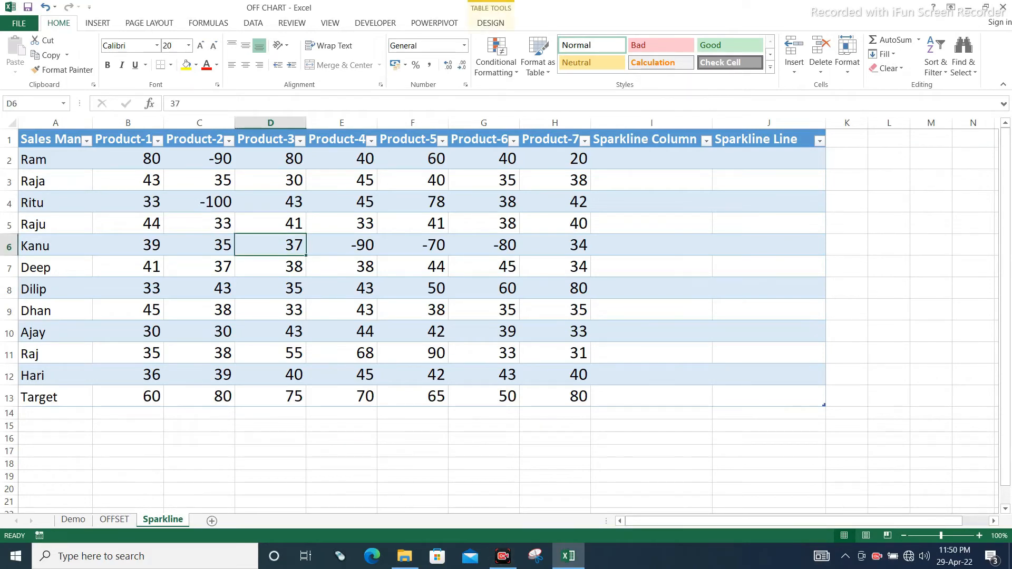
click(484, 266)
click(87, 141)
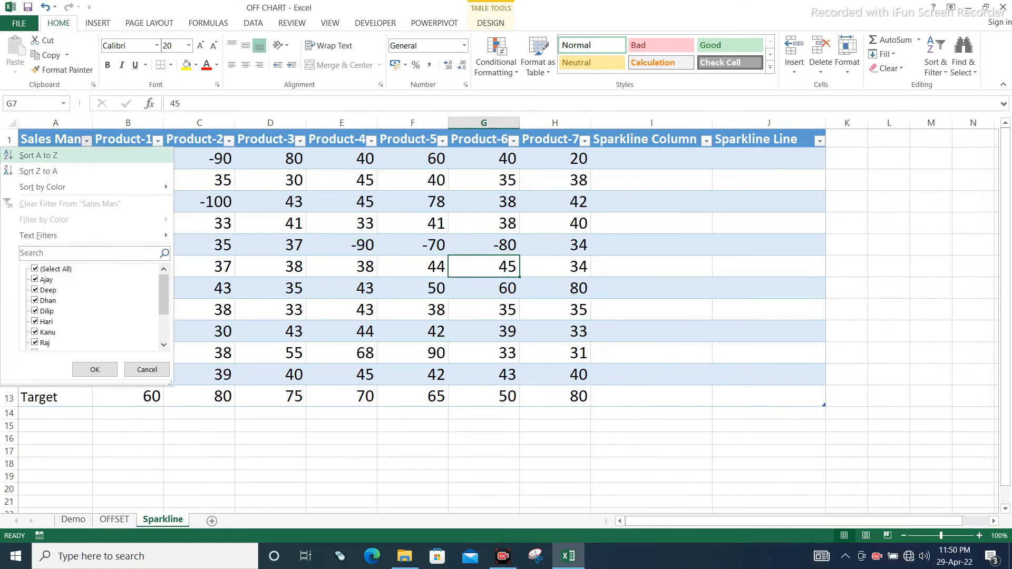
click(87, 140)
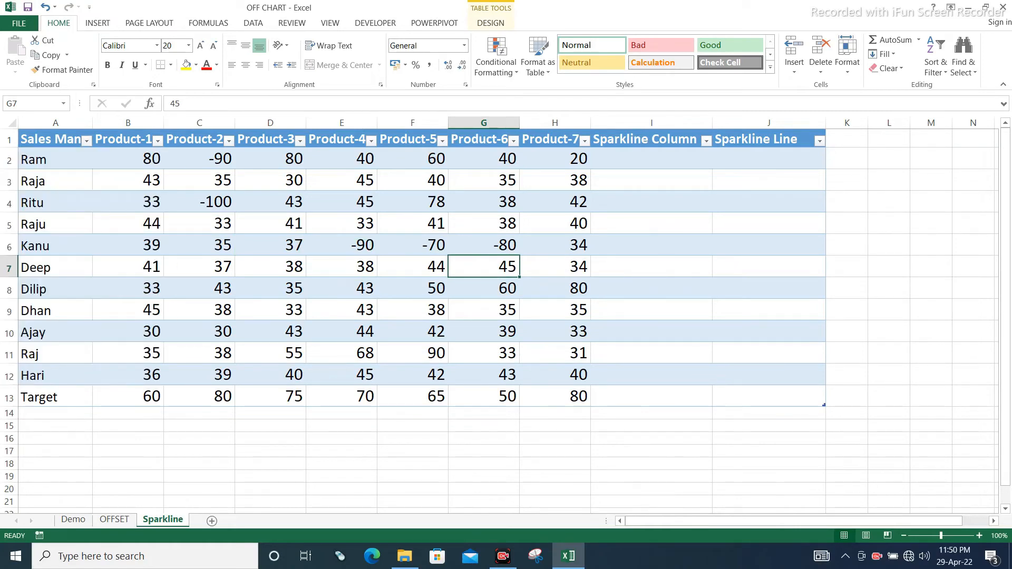
click(651, 139)
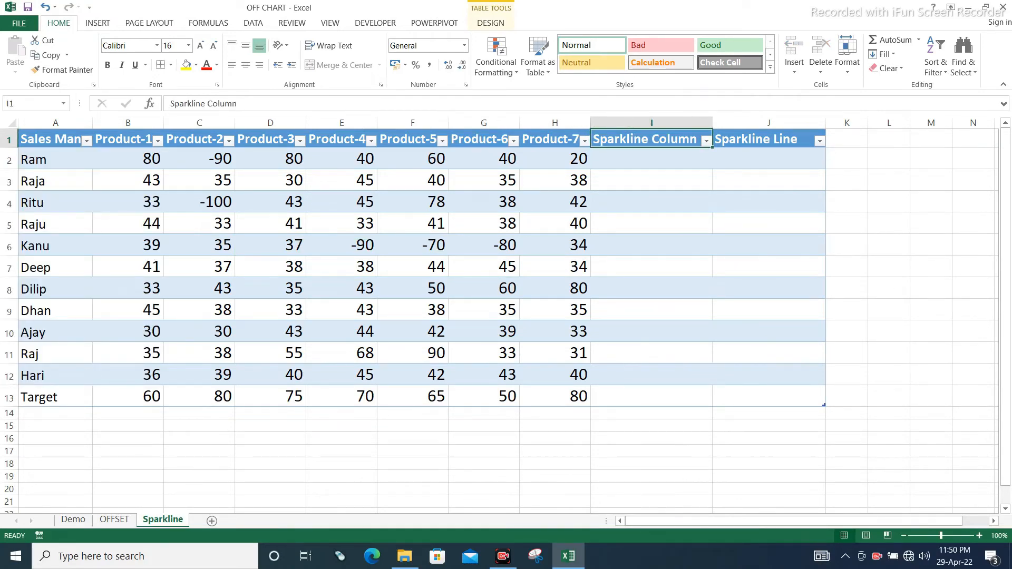
click(762, 139)
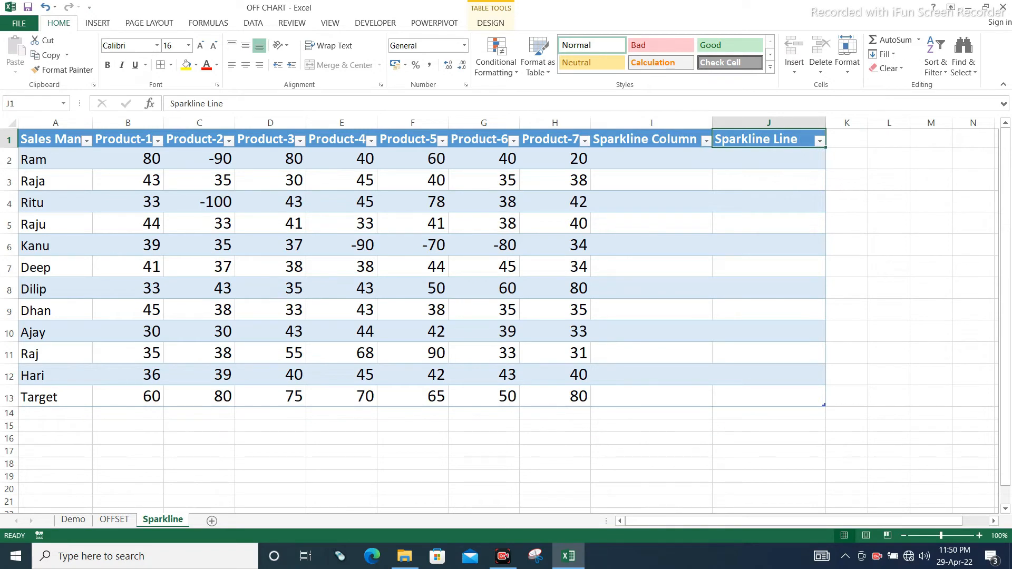
Step: Insert a column sparkline in I2 from data range B2:H2 and make row 2 slightly taller
click(651, 159)
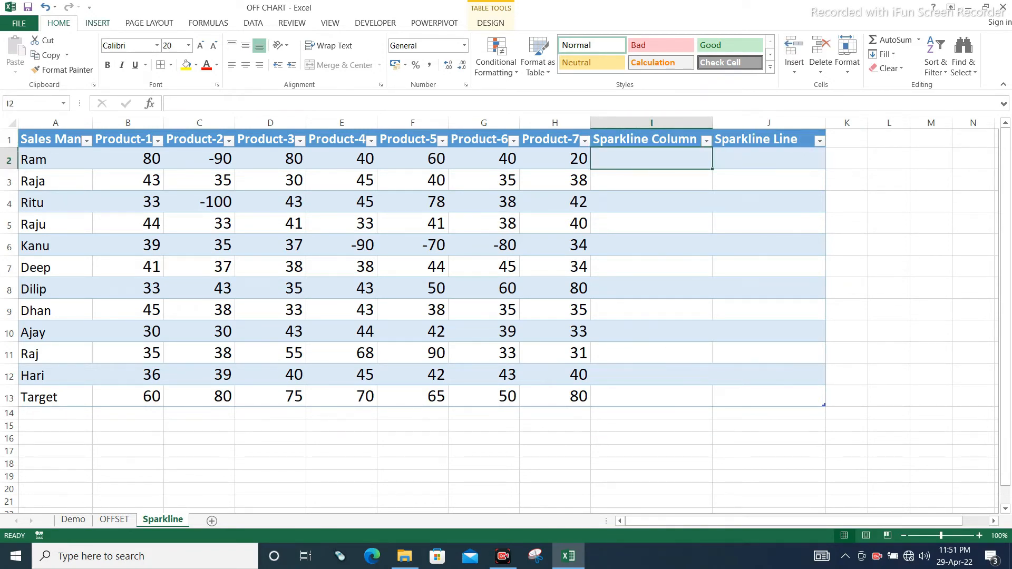
click(97, 23)
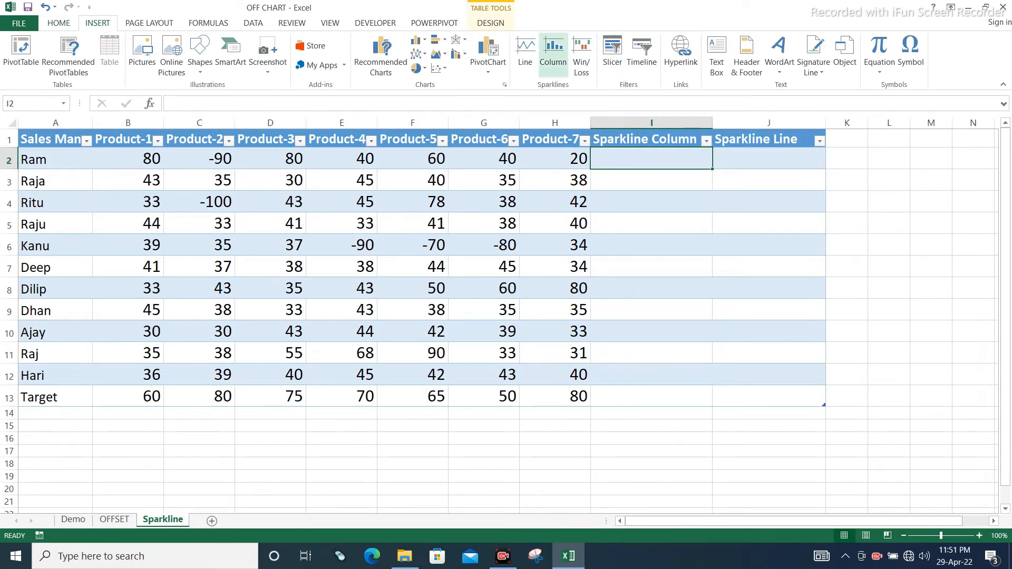
click(554, 52)
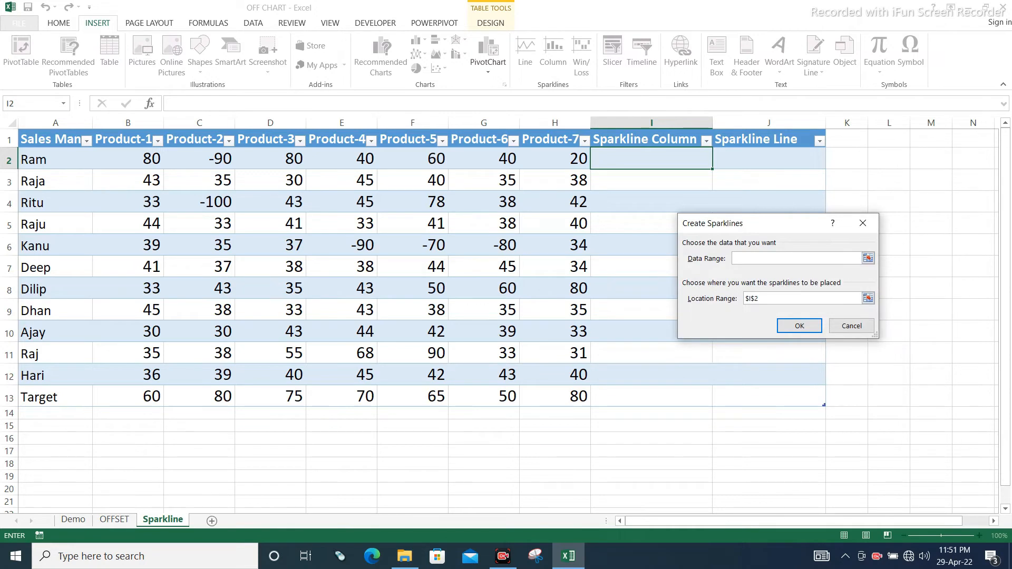
drag(132, 158, 580, 159)
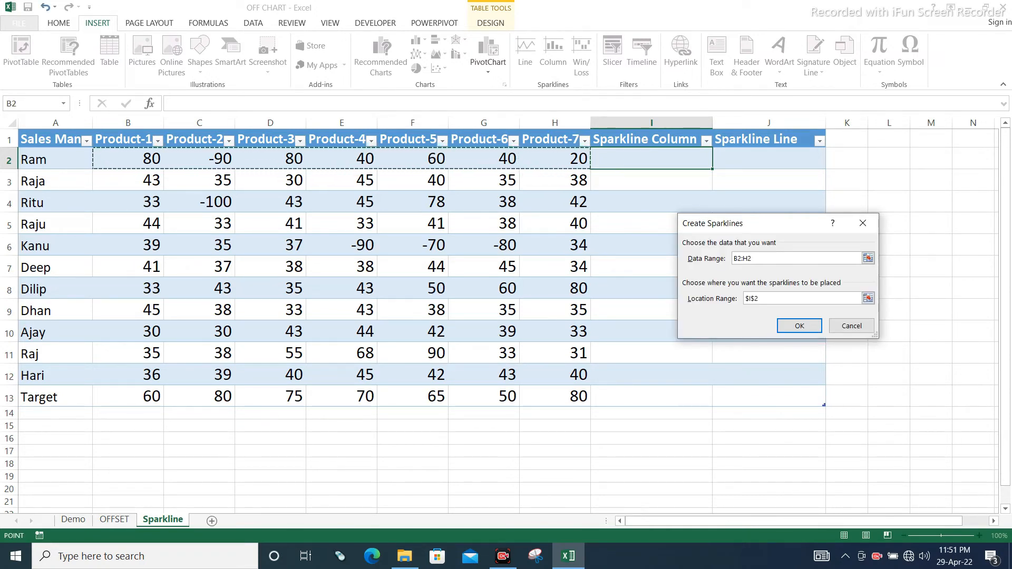
key(Return)
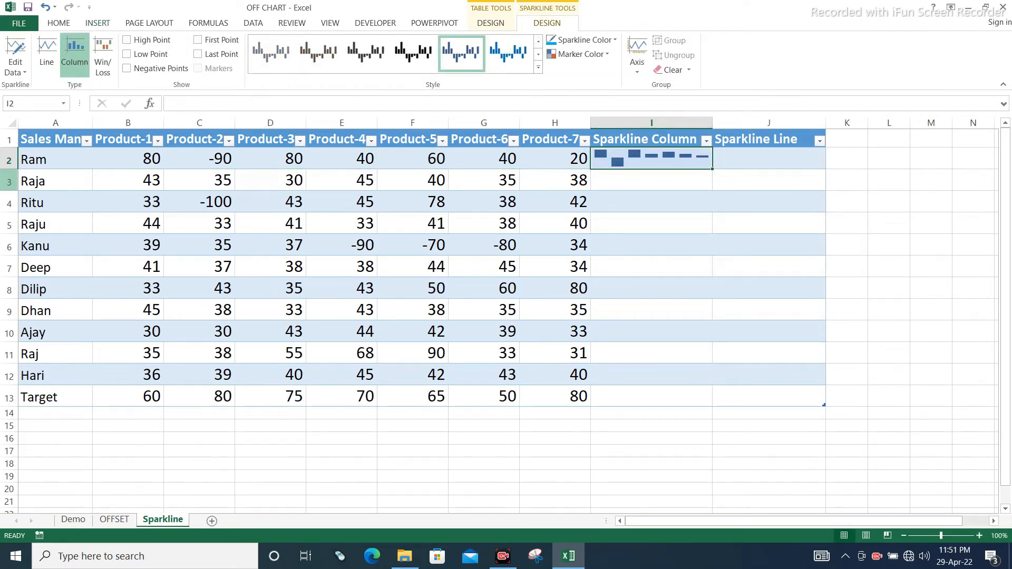
drag(9, 169, 9, 175)
click(652, 207)
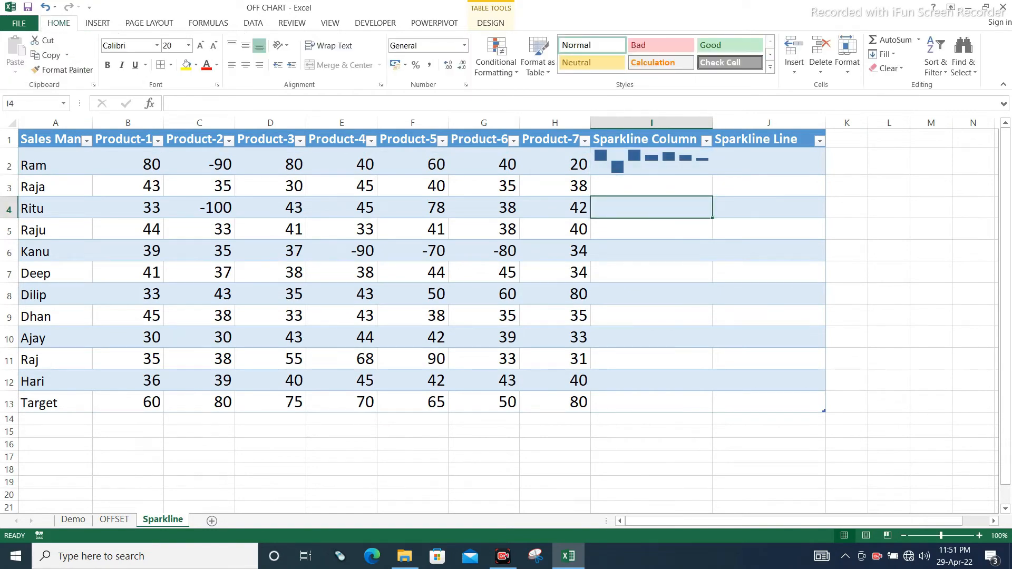
Step: Set the I2 sparkline's marker colors to red for negative points and green for the high point
double_click(651, 161)
key(Escape)
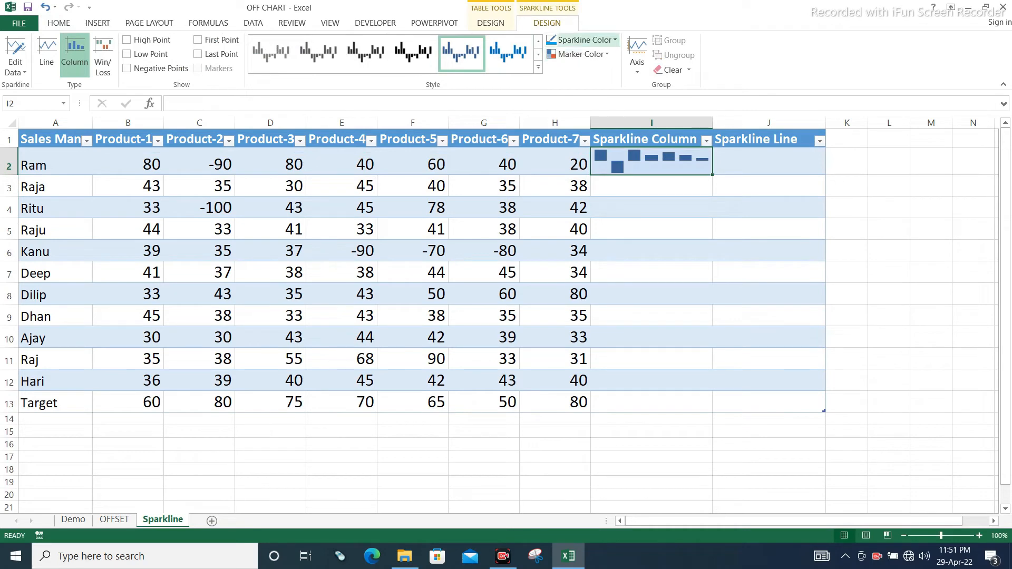
click(579, 54)
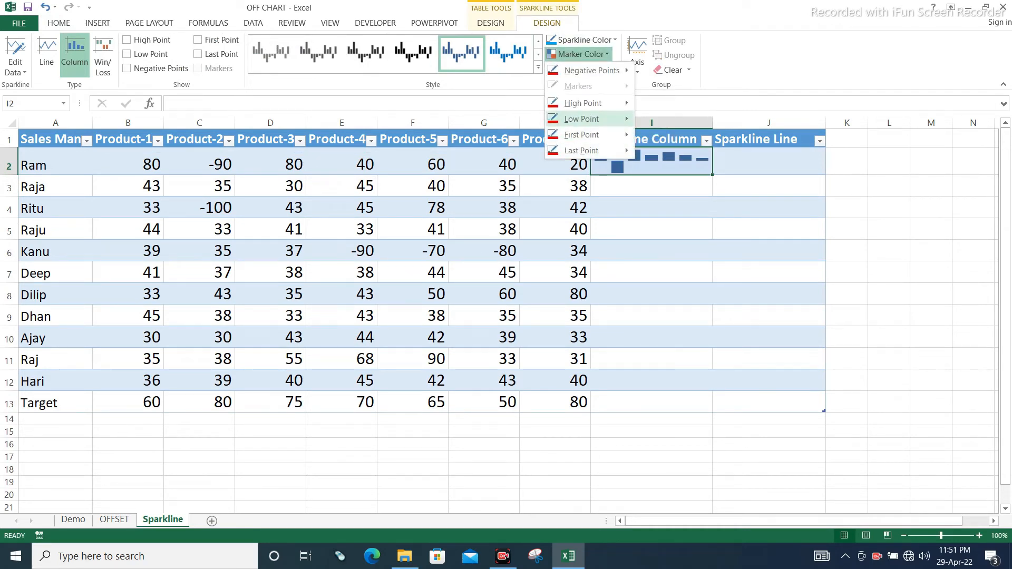
mouse_move(591, 70)
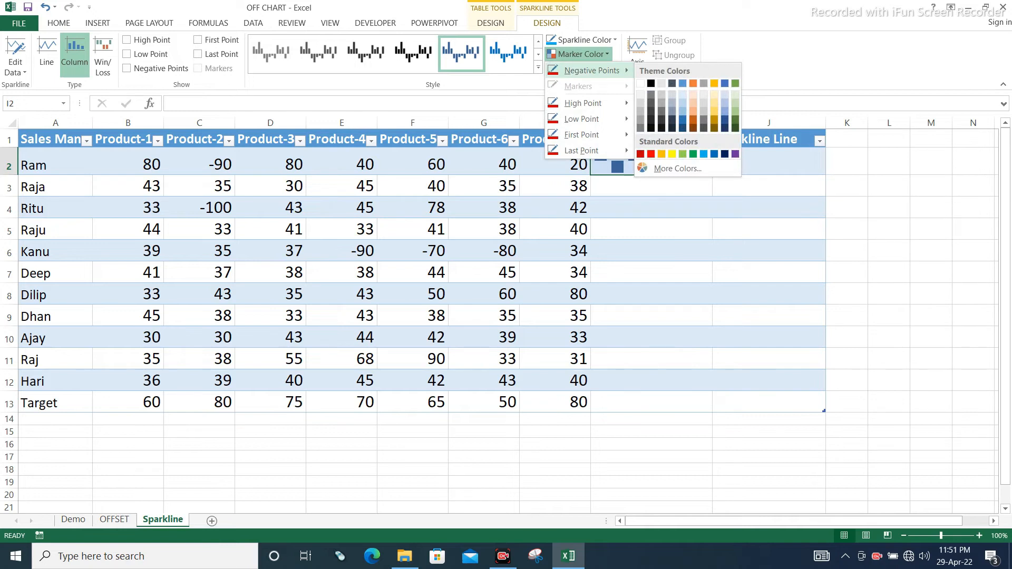
click(650, 154)
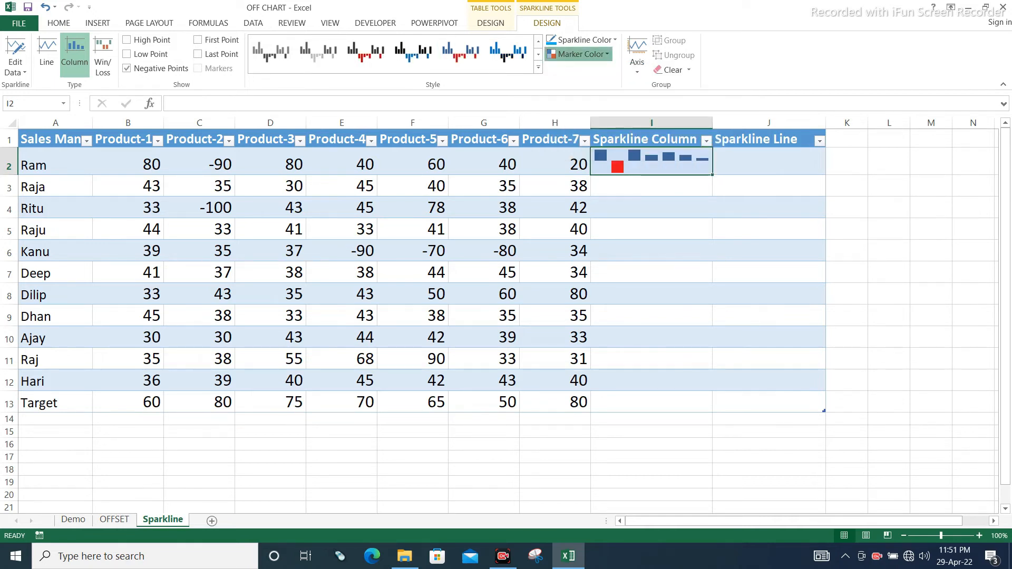
click(580, 54)
mouse_move(585, 103)
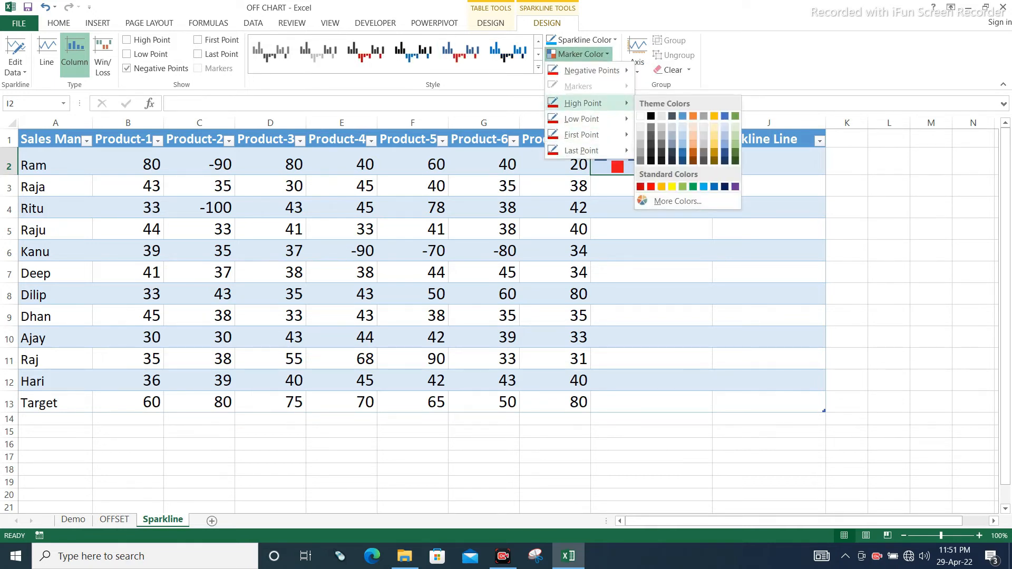
click(693, 187)
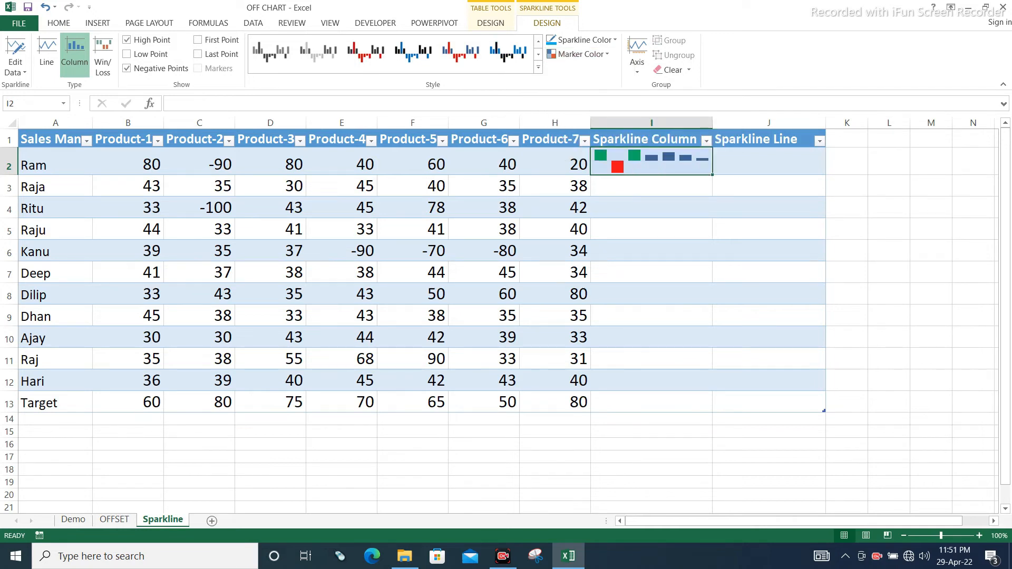
Step: Set the I2 sparkline's low point marker color to light blue
click(579, 54)
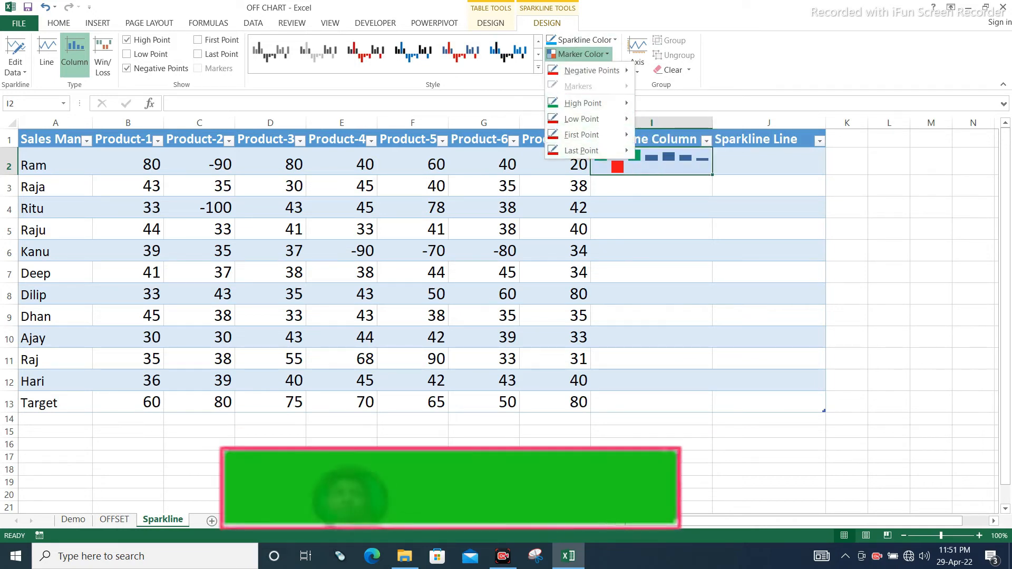
mouse_move(581, 118)
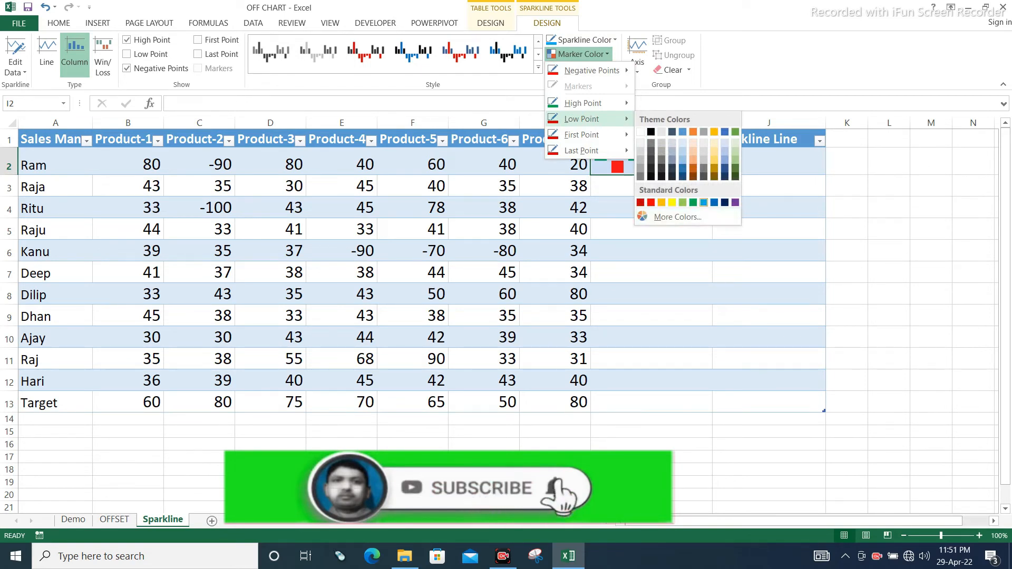
click(704, 202)
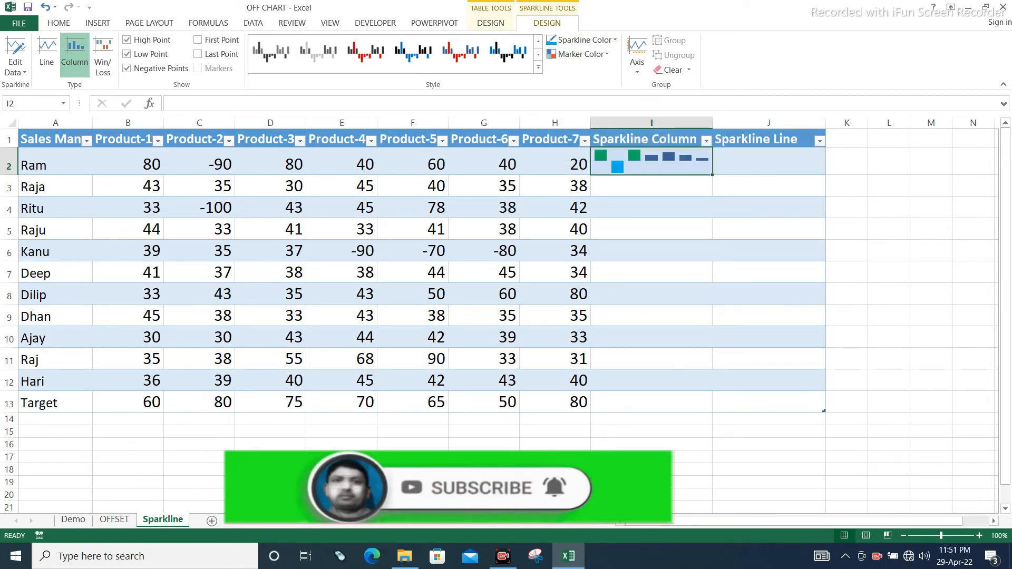
click(652, 229)
Step: Narrow column I slightly and fill the I2 column sparkline down through I13
click(651, 161)
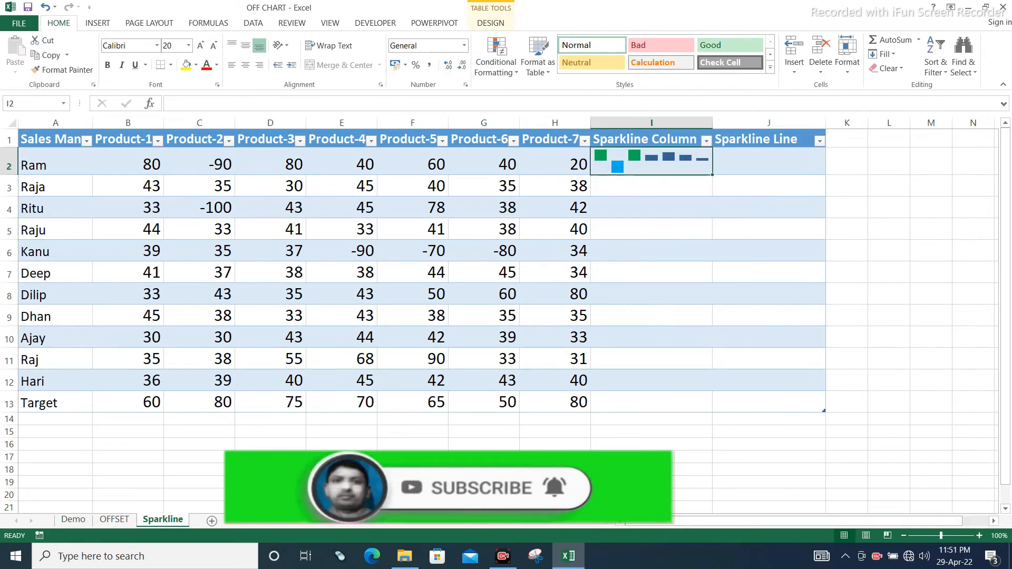
drag(712, 123, 696, 123)
drag(651, 165, 652, 403)
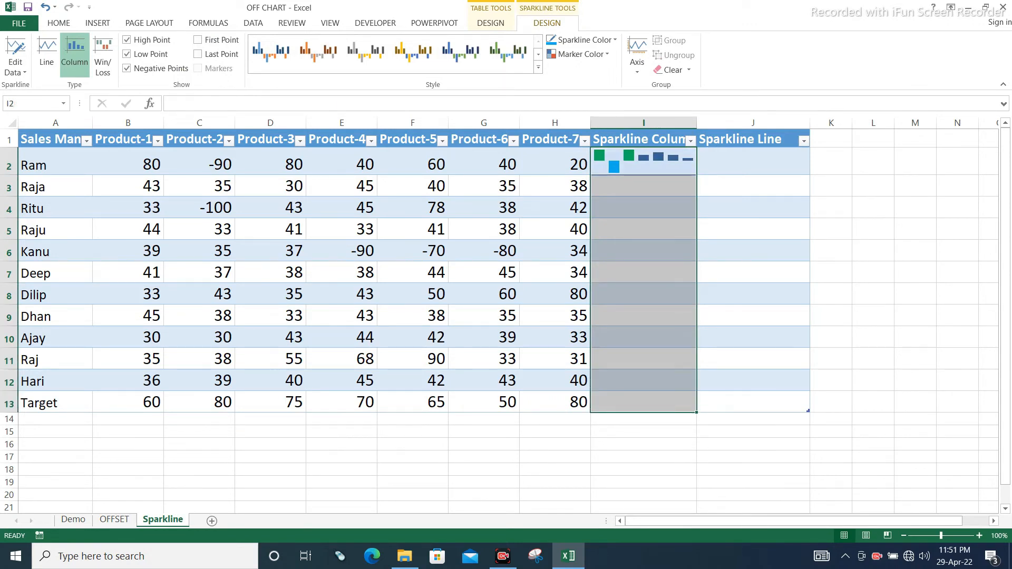
key(ctrl+d)
click(752, 251)
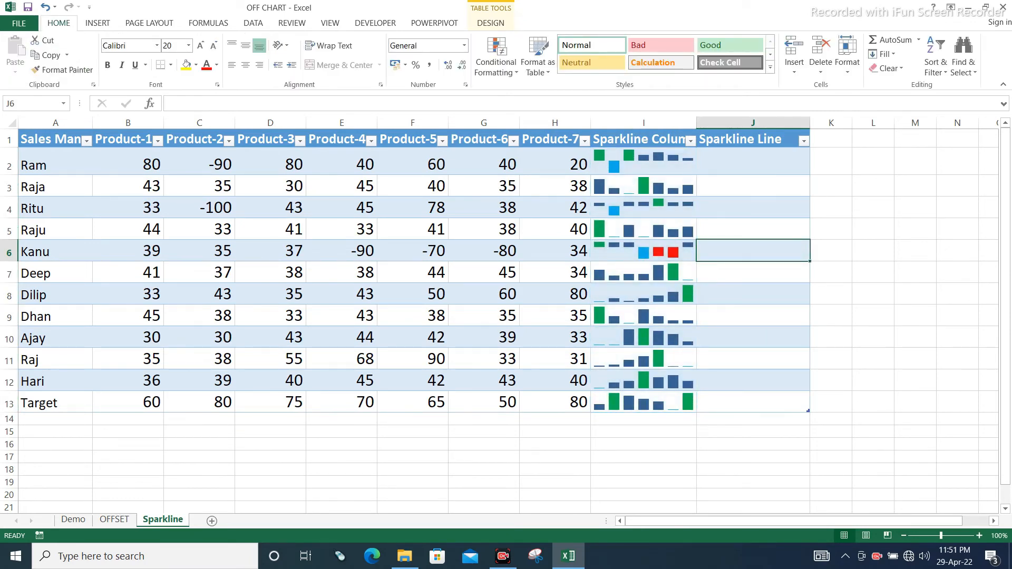
click(643, 163)
click(643, 273)
click(644, 162)
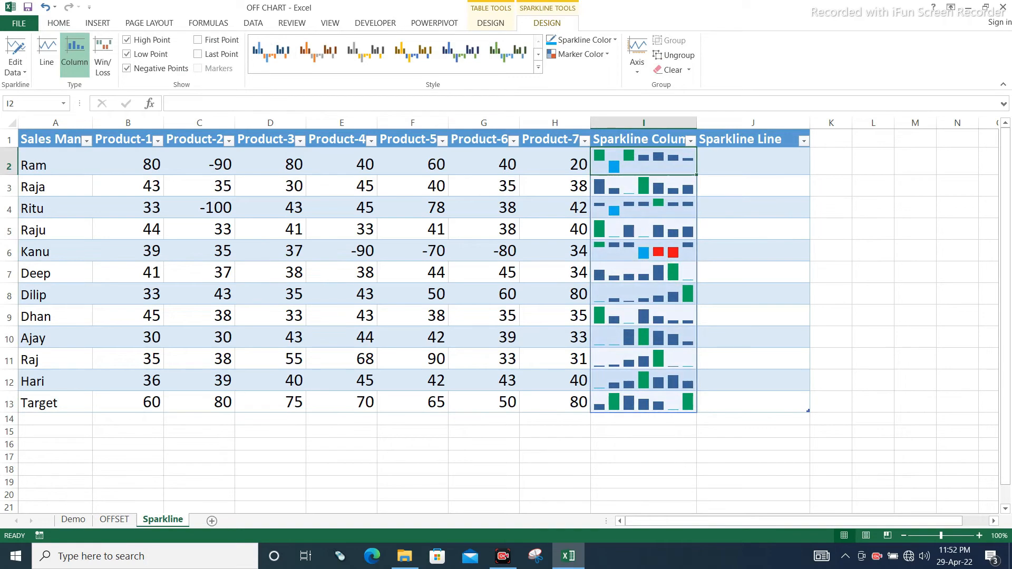
click(643, 316)
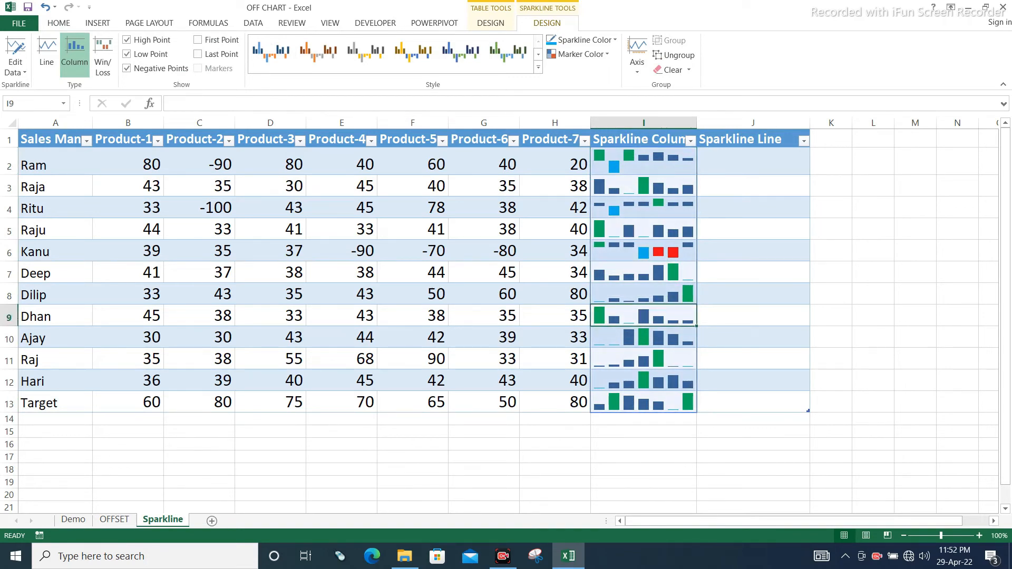
click(643, 162)
Step: Change the Product-2 value in C2 to 90 and check the column sparklines
click(199, 163)
text(90)
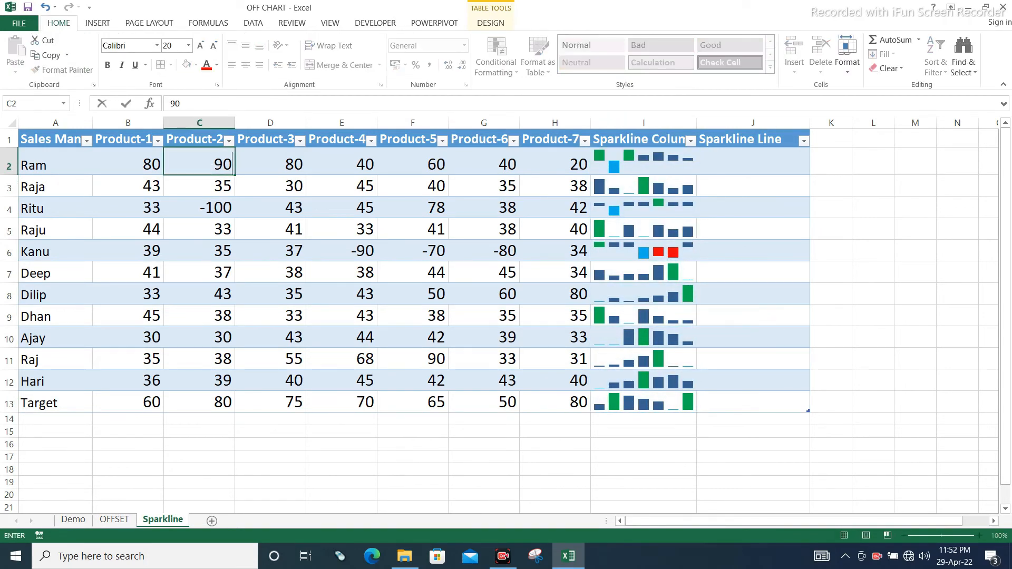
key(Return)
click(644, 230)
click(643, 337)
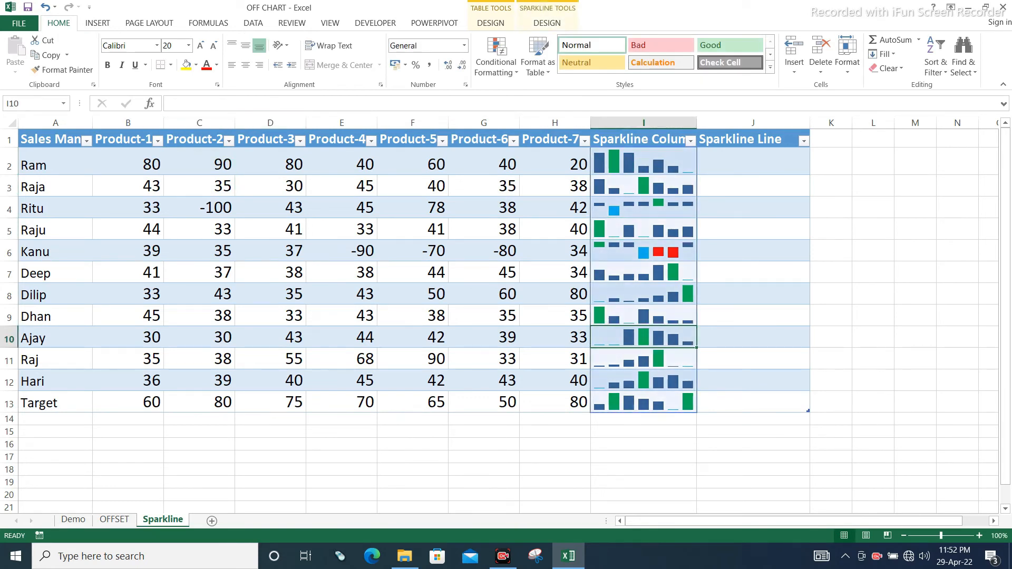
Step: Change the Product-4 value in E6 to 100
click(643, 380)
click(643, 251)
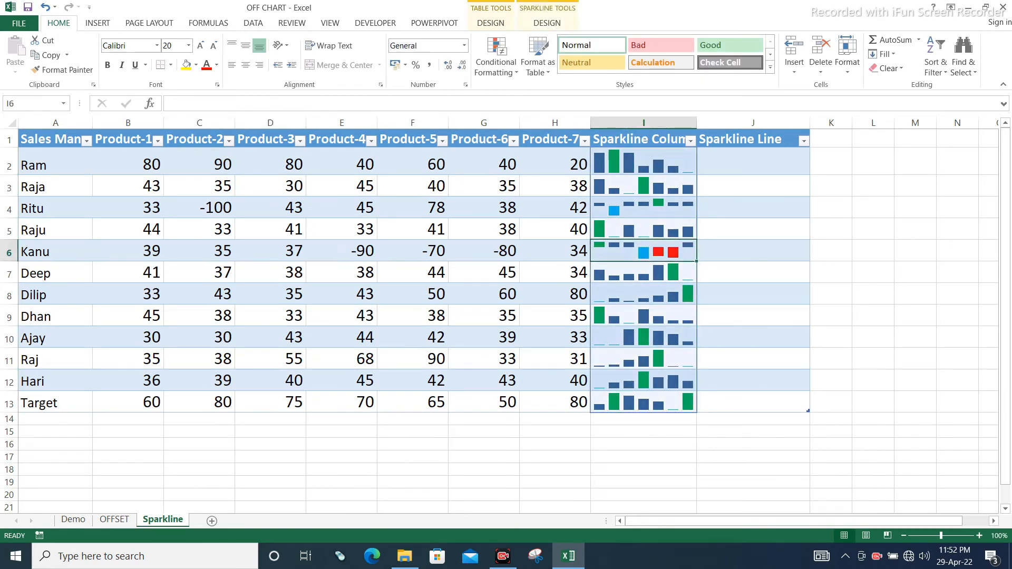
click(341, 251)
click(644, 251)
click(341, 251)
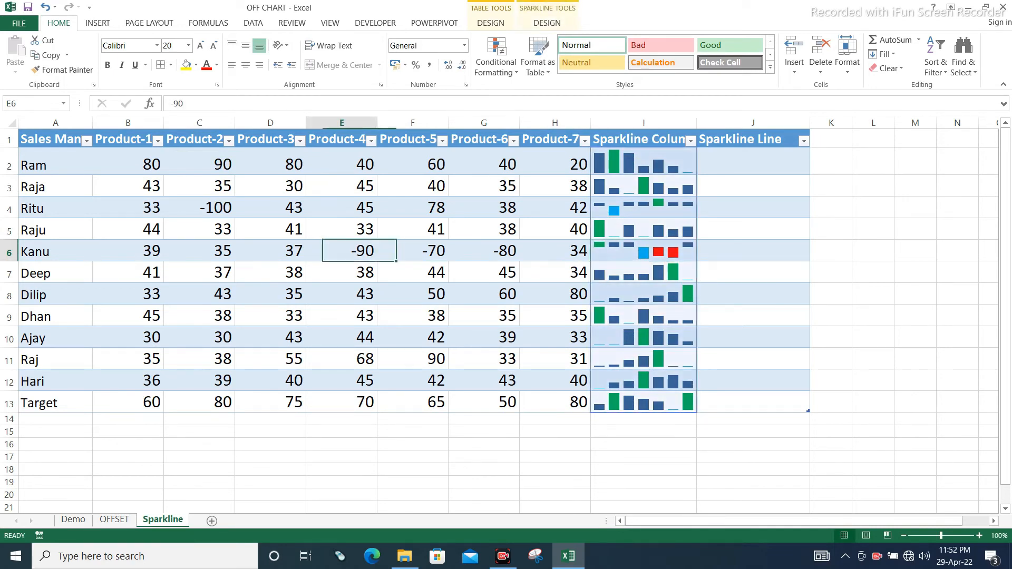
text(100)
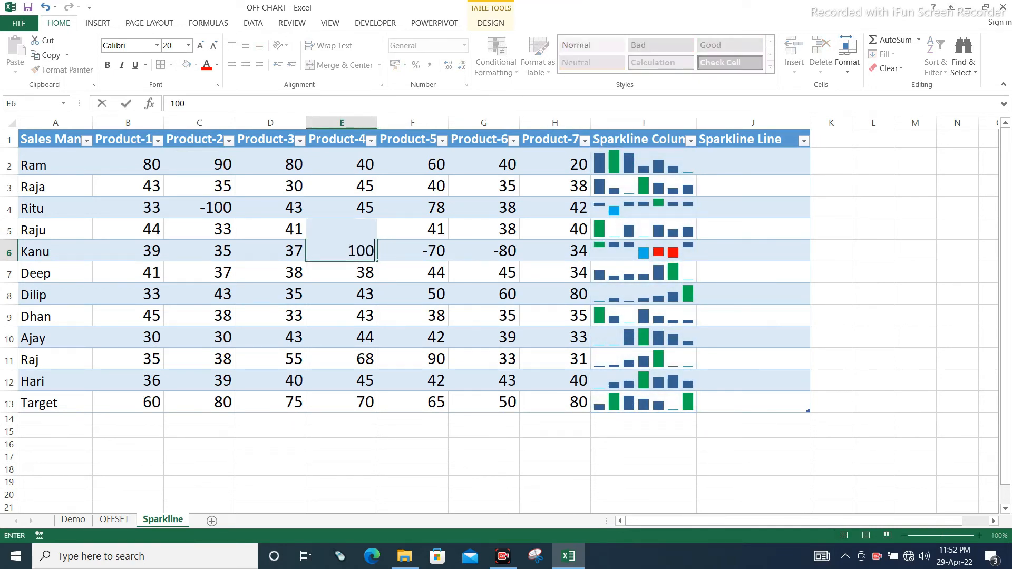
key(Return)
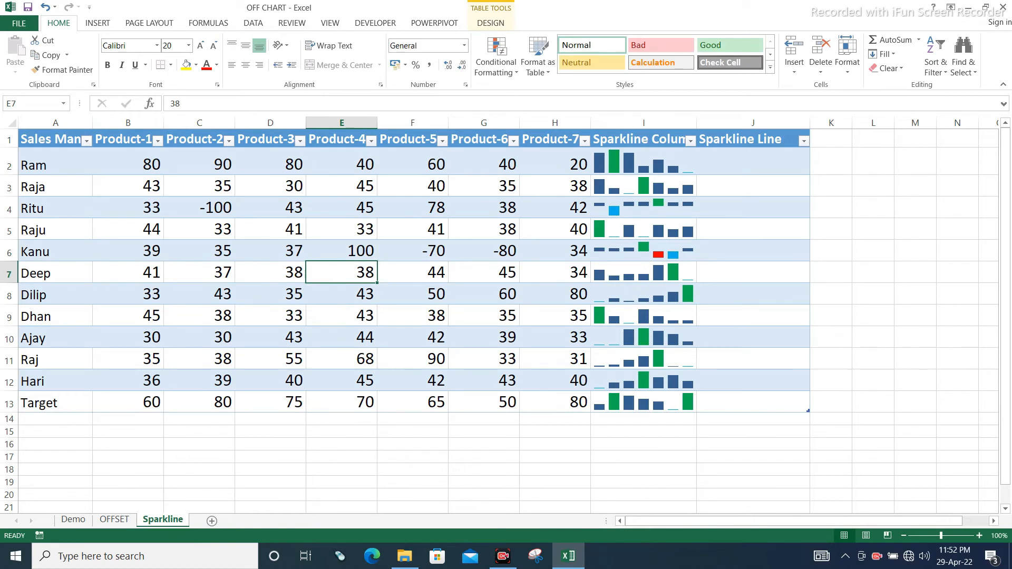
Step: Widen column I to fit its header and apply the green preset style to the column sparklines in I2:I13
drag(696, 123, 712, 122)
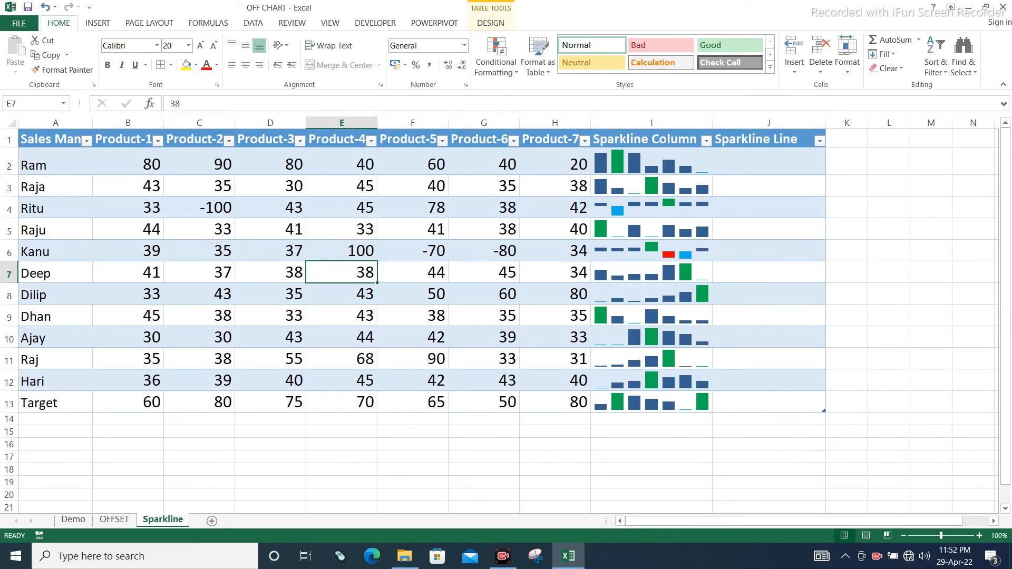
click(651, 358)
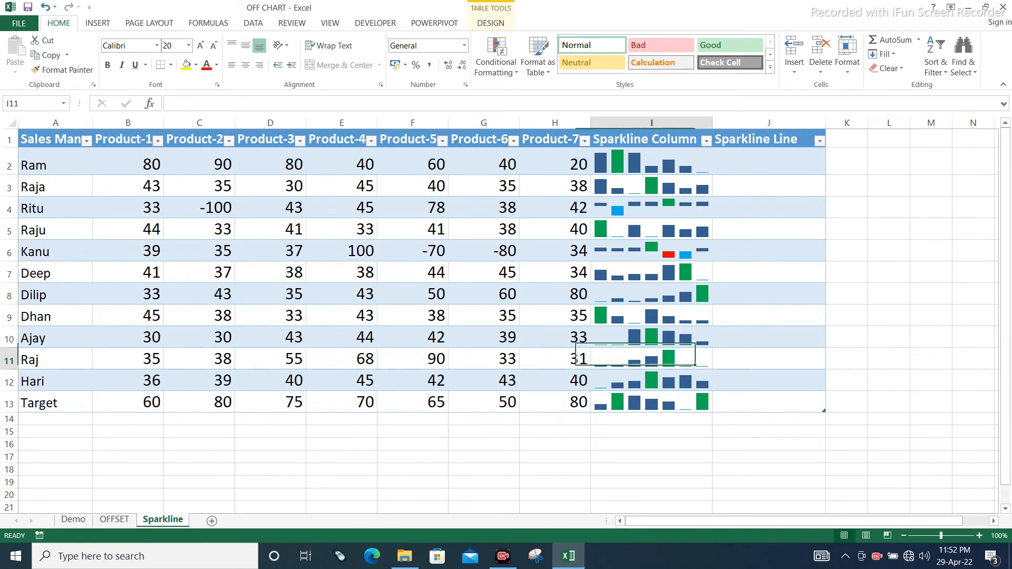
click(651, 161)
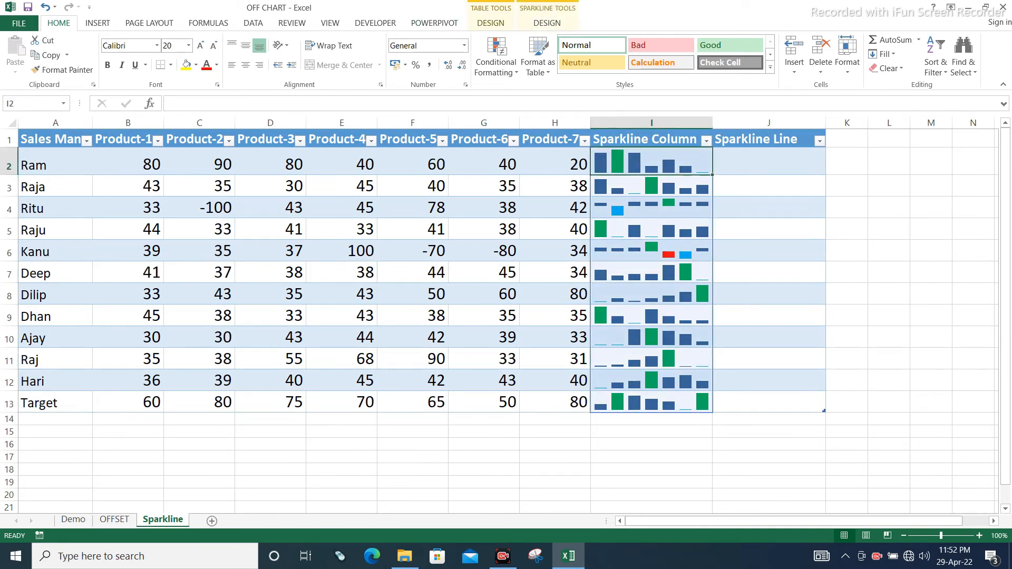
click(547, 23)
click(319, 53)
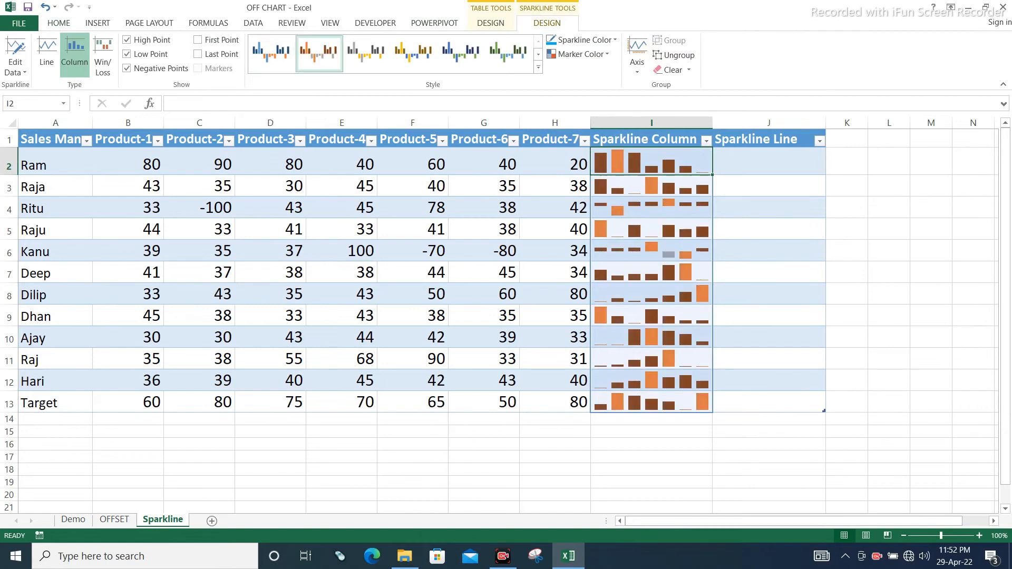
click(272, 54)
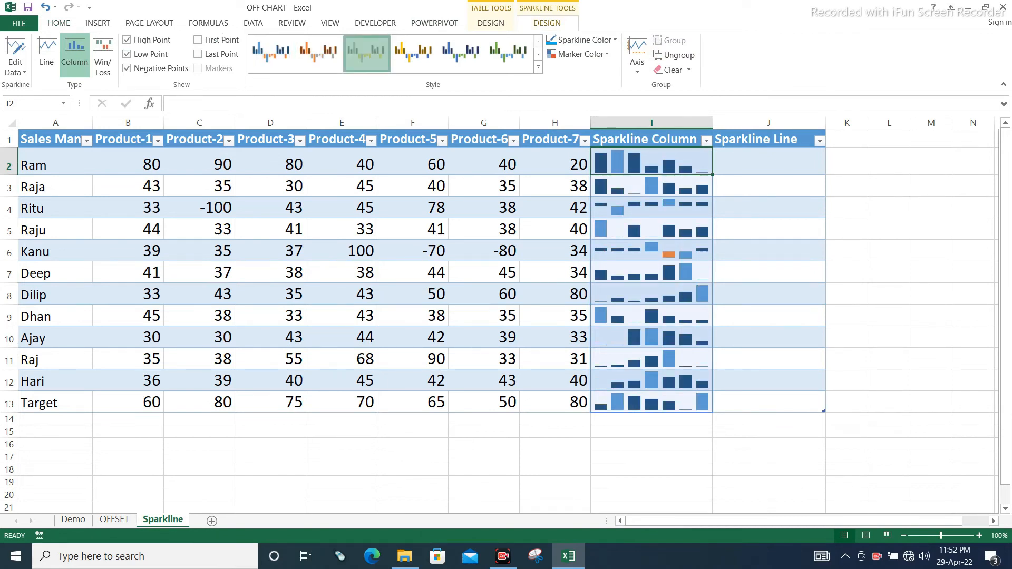
click(366, 54)
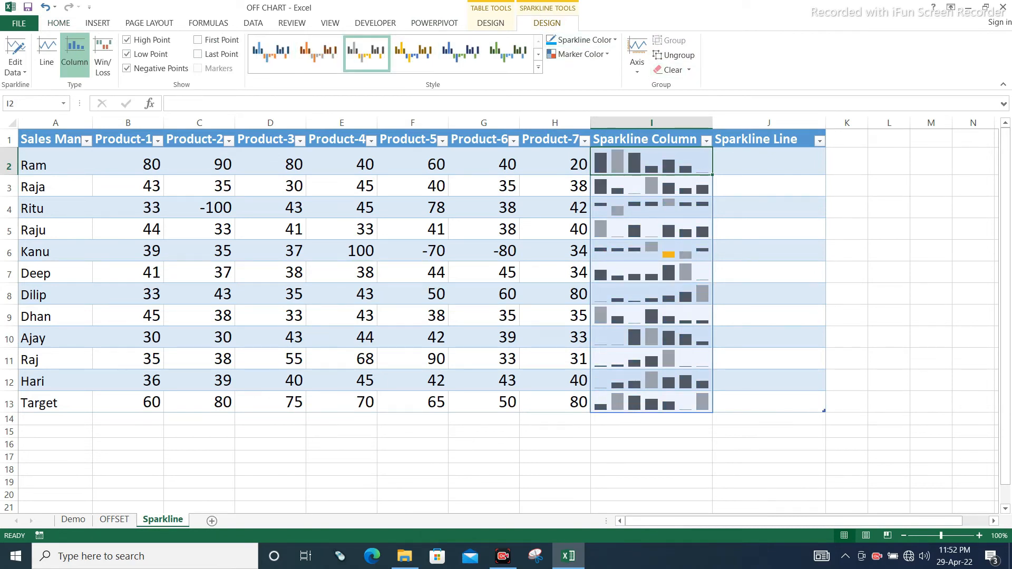
click(583, 54)
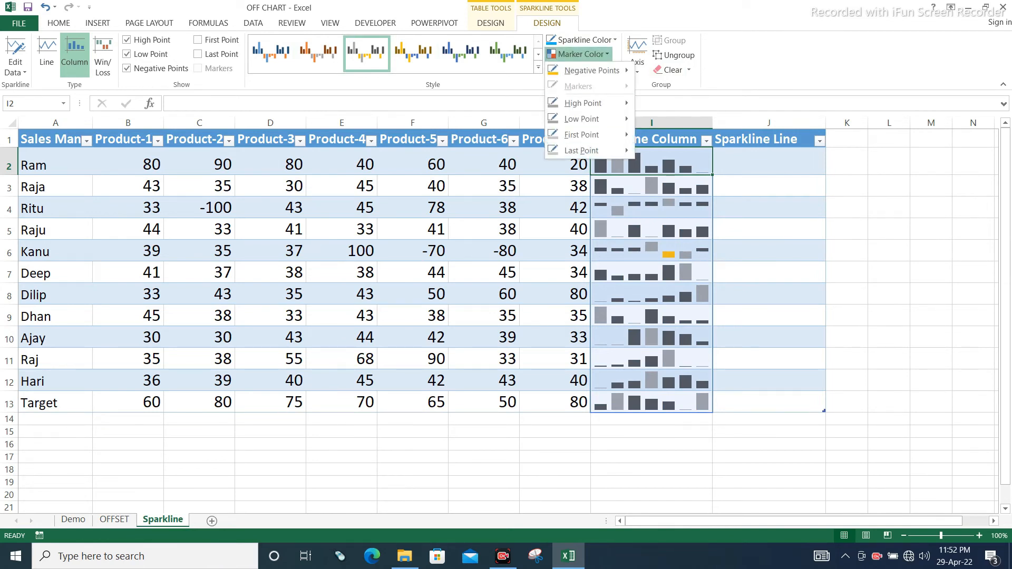
click(462, 53)
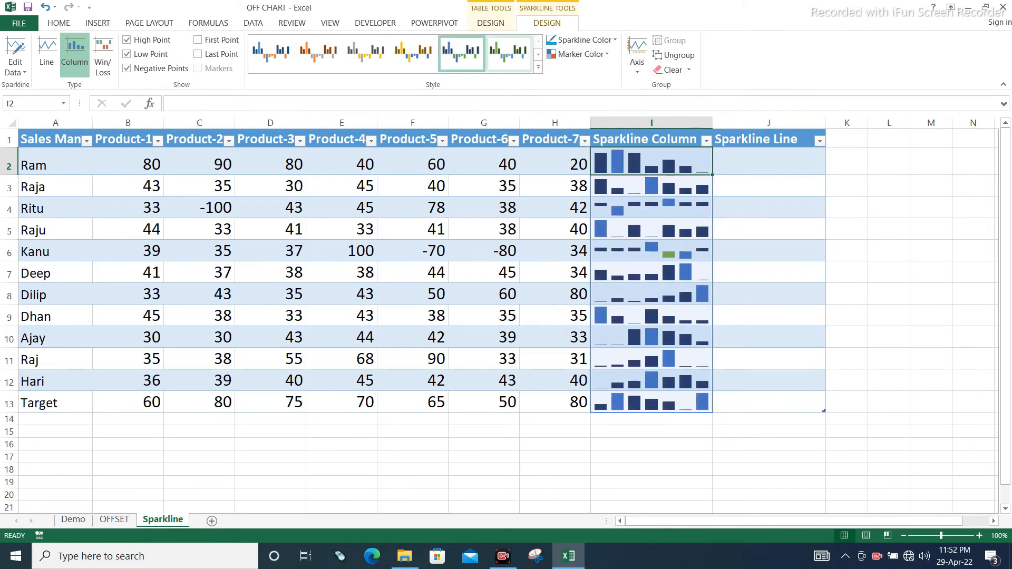
click(509, 52)
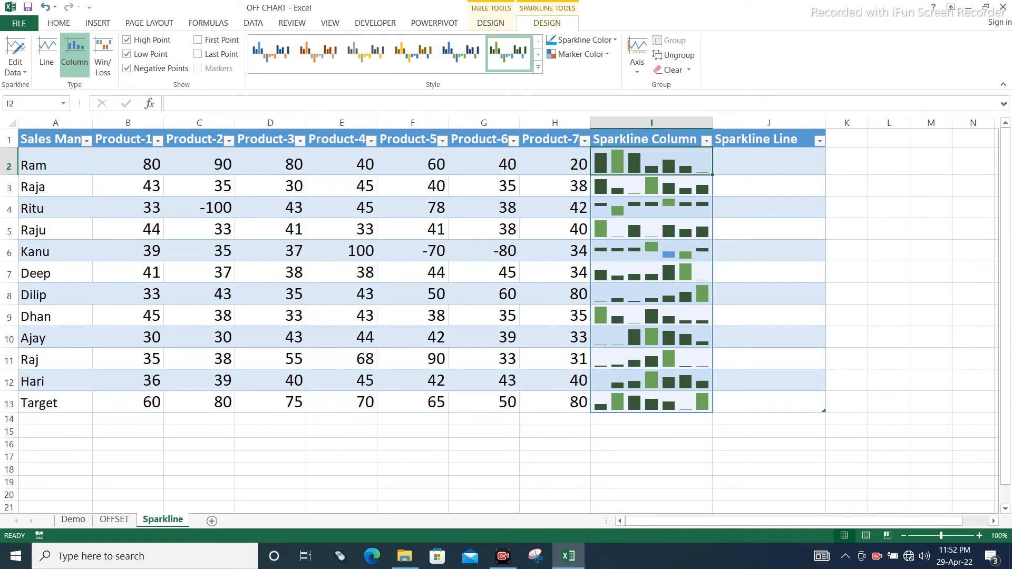
click(580, 54)
mouse_move(590, 70)
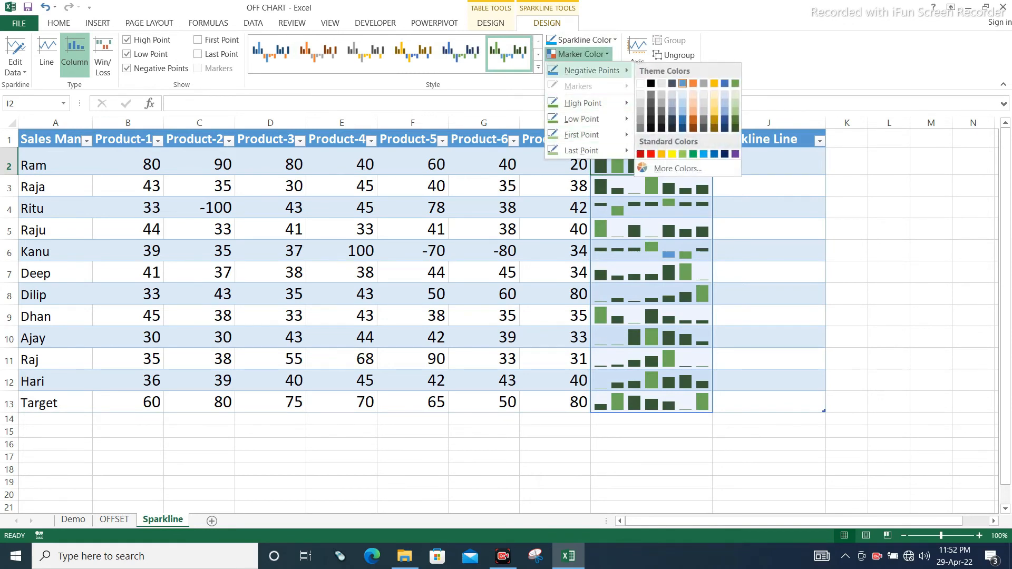
mouse_move(582, 150)
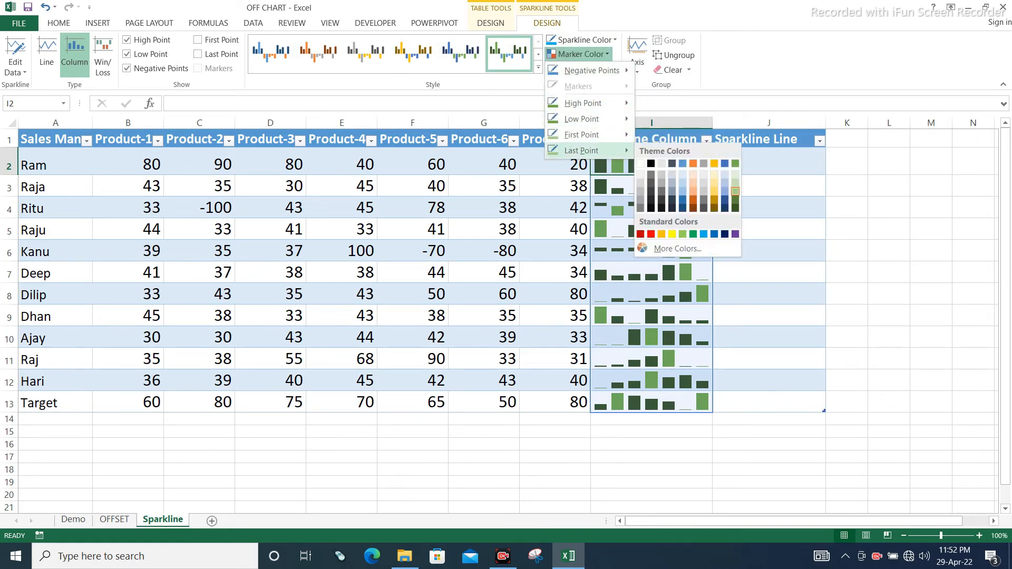
Step: Insert a line sparkline in J2 from data range B2:H2
click(768, 162)
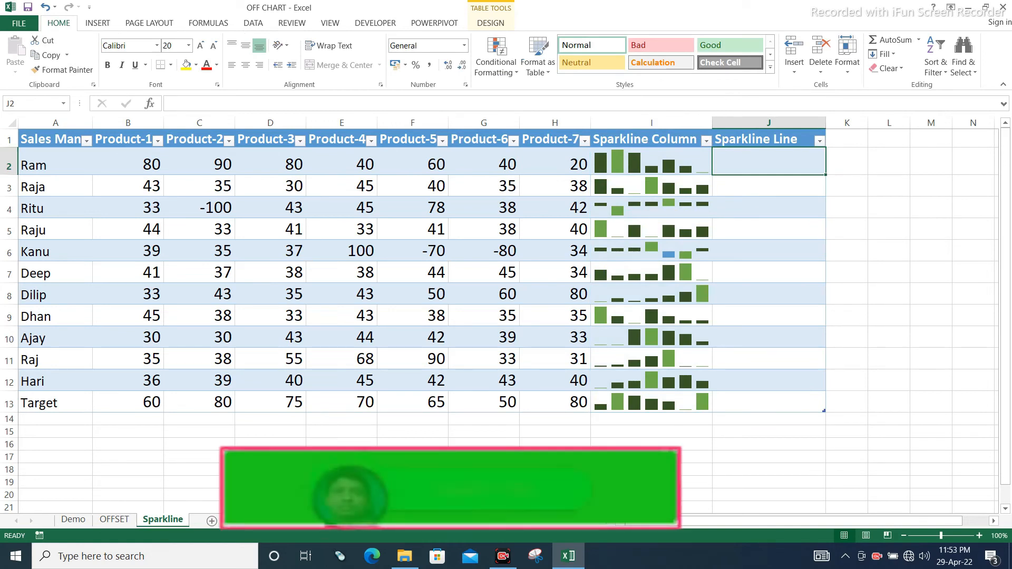
click(97, 23)
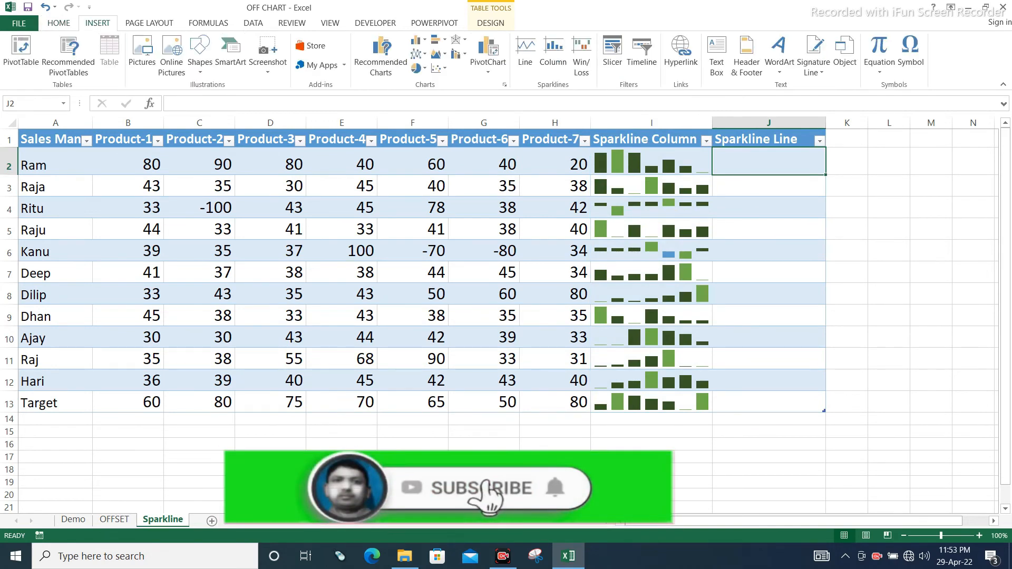
click(525, 53)
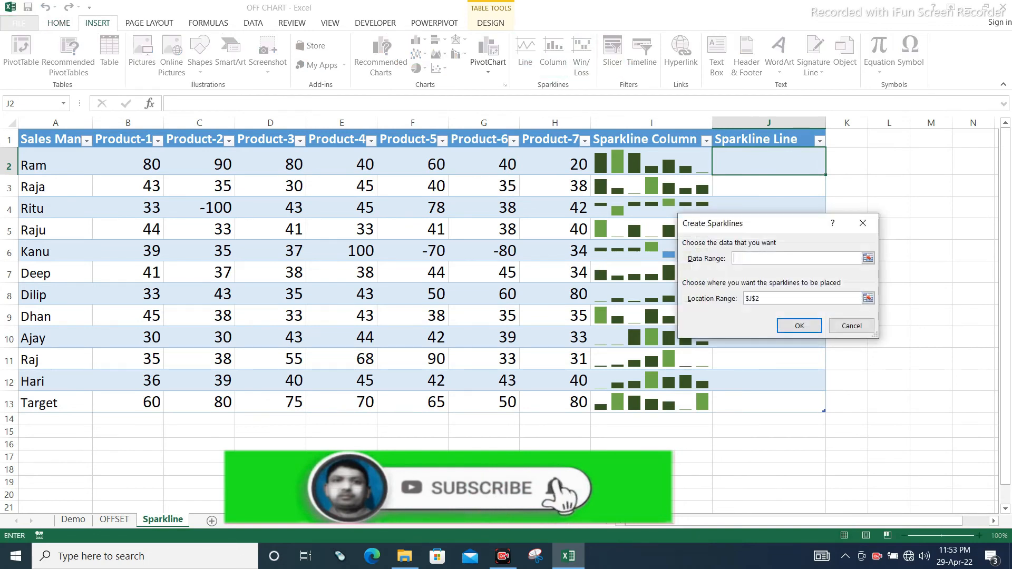
drag(129, 164, 575, 165)
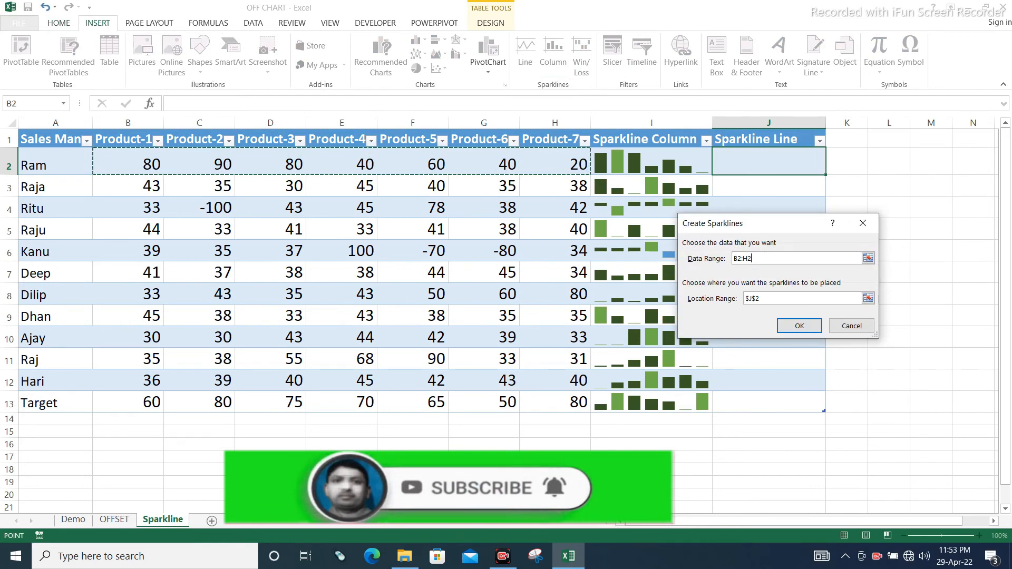
click(799, 325)
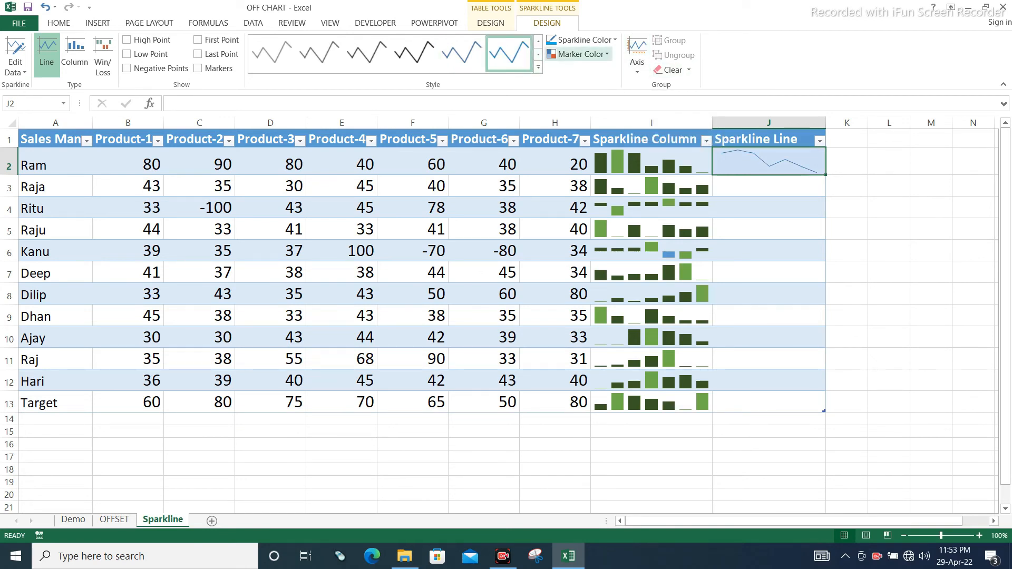
Step: Set the J2 line sparkline's weight to 2¼ pt and its color to dark theme blue
click(585, 40)
mouse_move(577, 169)
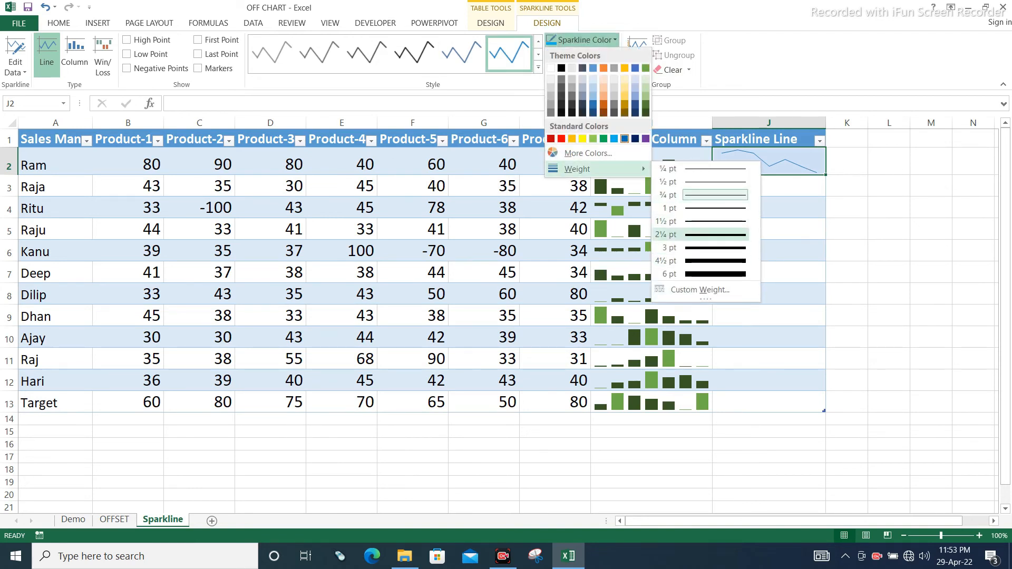
click(701, 234)
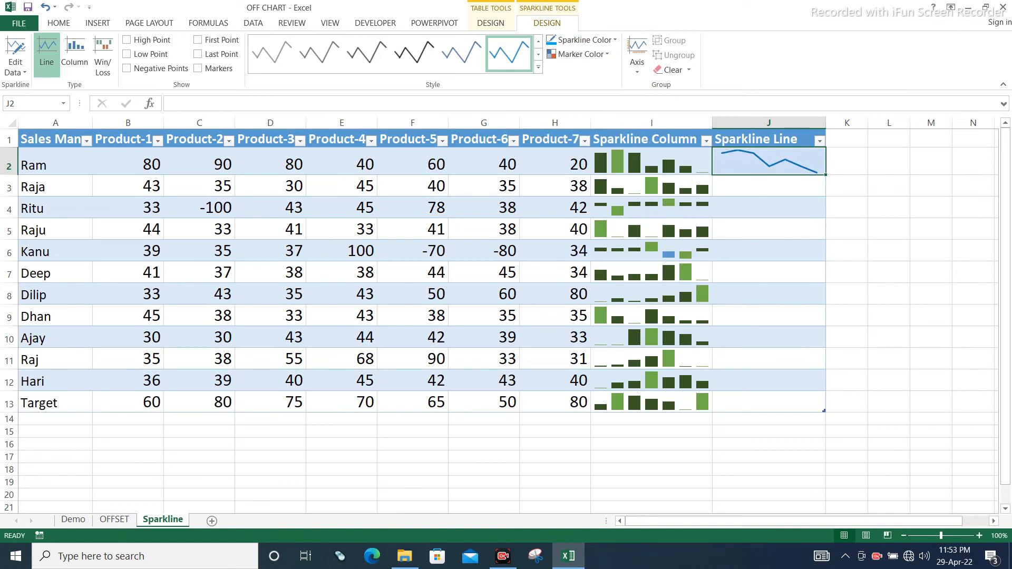
click(583, 40)
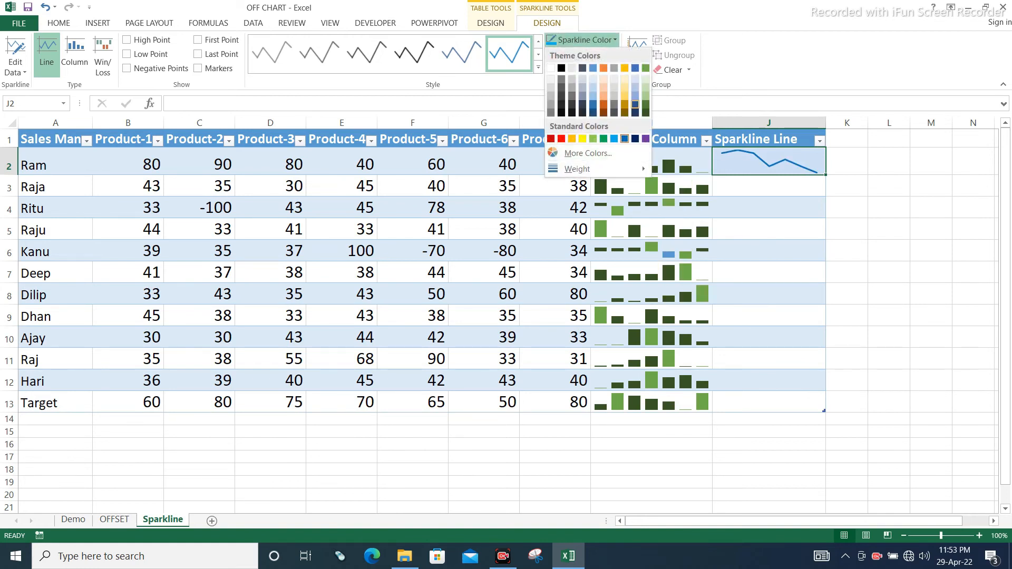
click(635, 105)
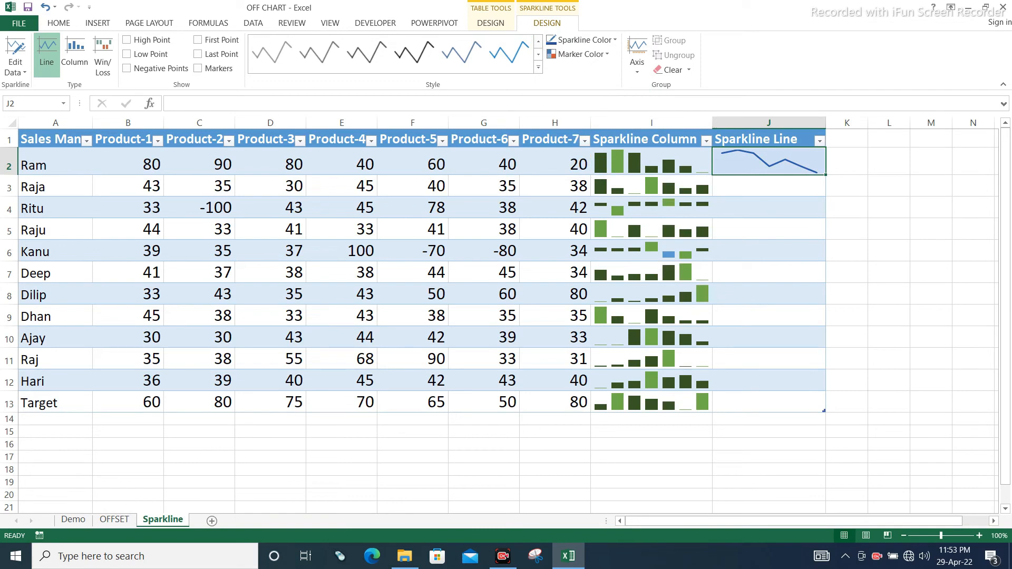
Step: Fill the J2 line sparkline down through J13
drag(769, 160, 768, 404)
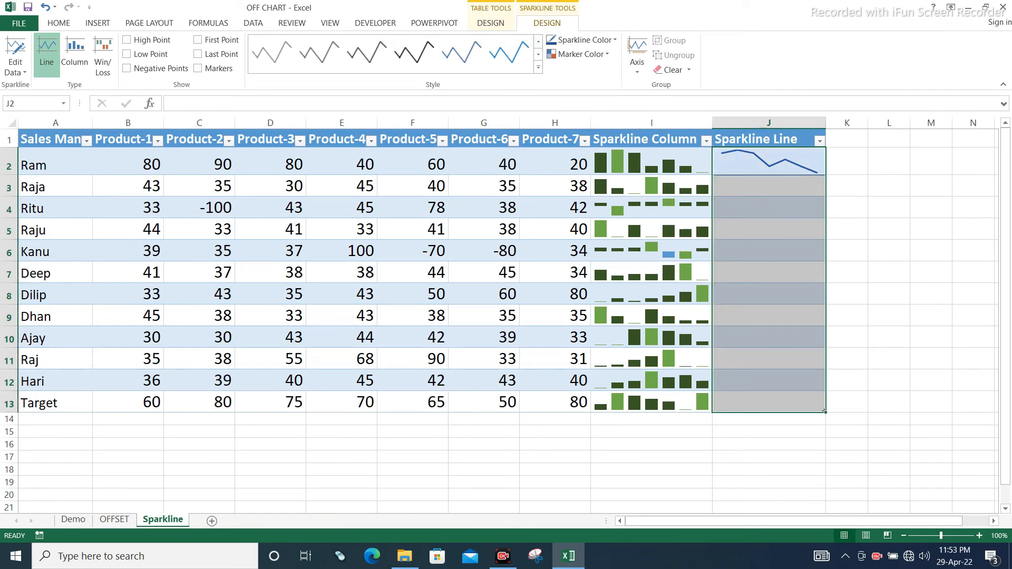
key(ctrl+d)
drag(930, 272, 891, 272)
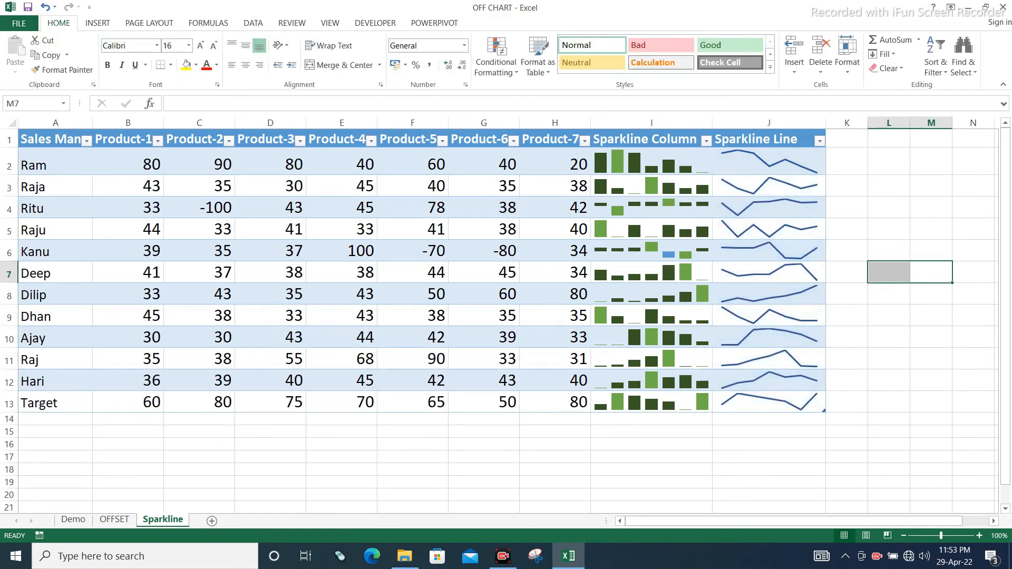
click(768, 230)
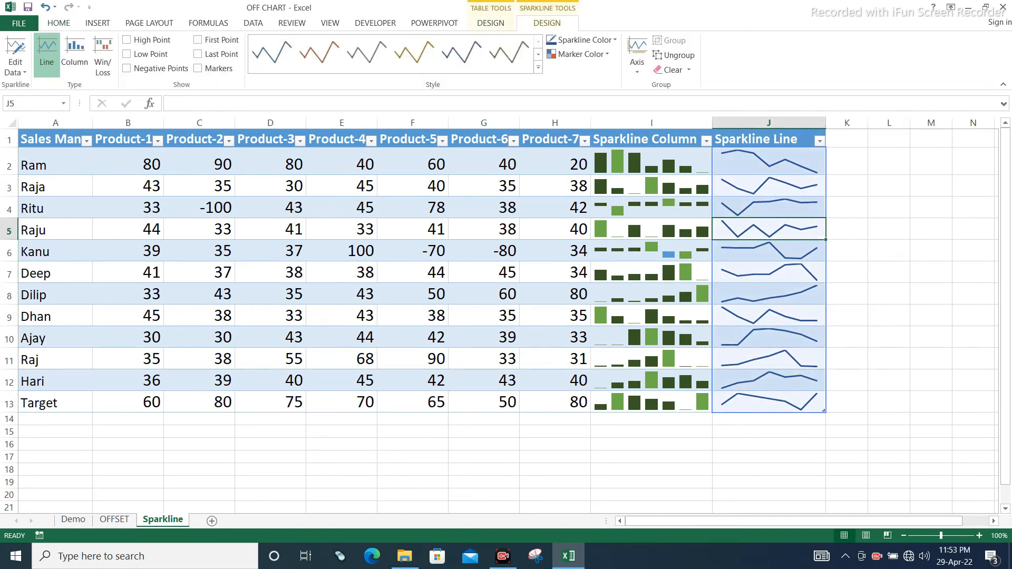
drag(768, 316, 768, 295)
click(759, 139)
Step: Set the high point marker color of the column J line sparklines to green
click(768, 161)
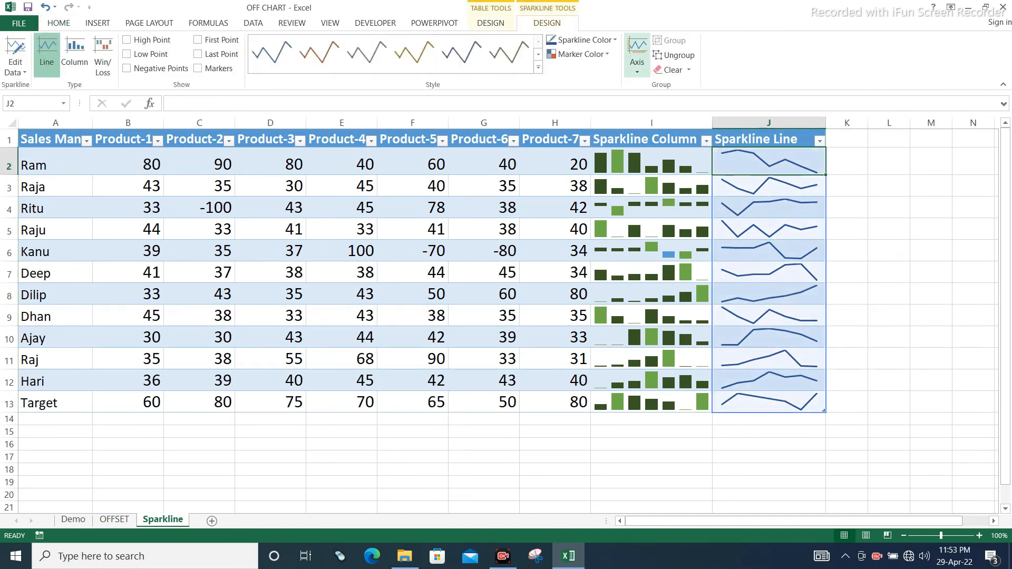
click(582, 53)
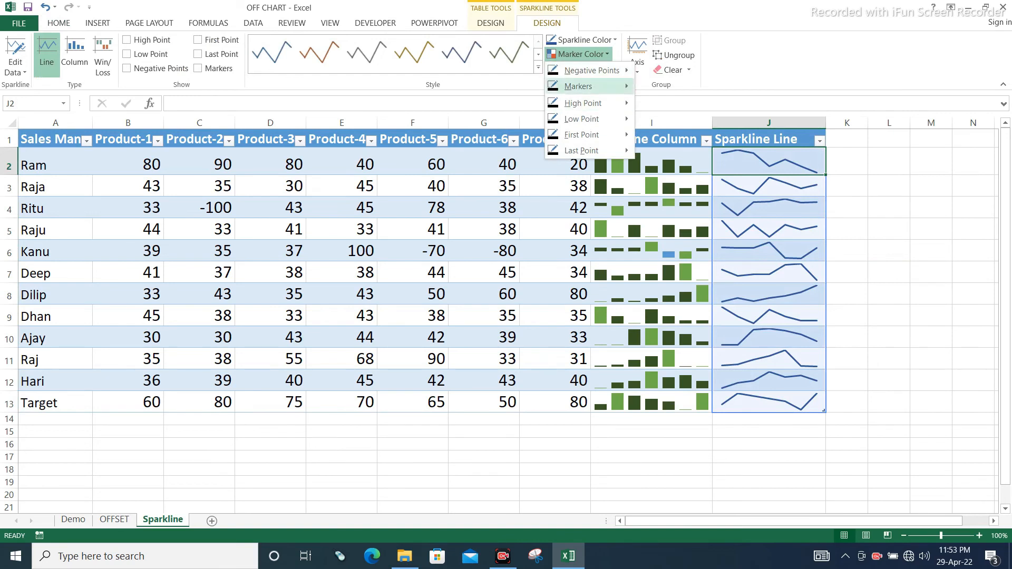
mouse_move(582, 103)
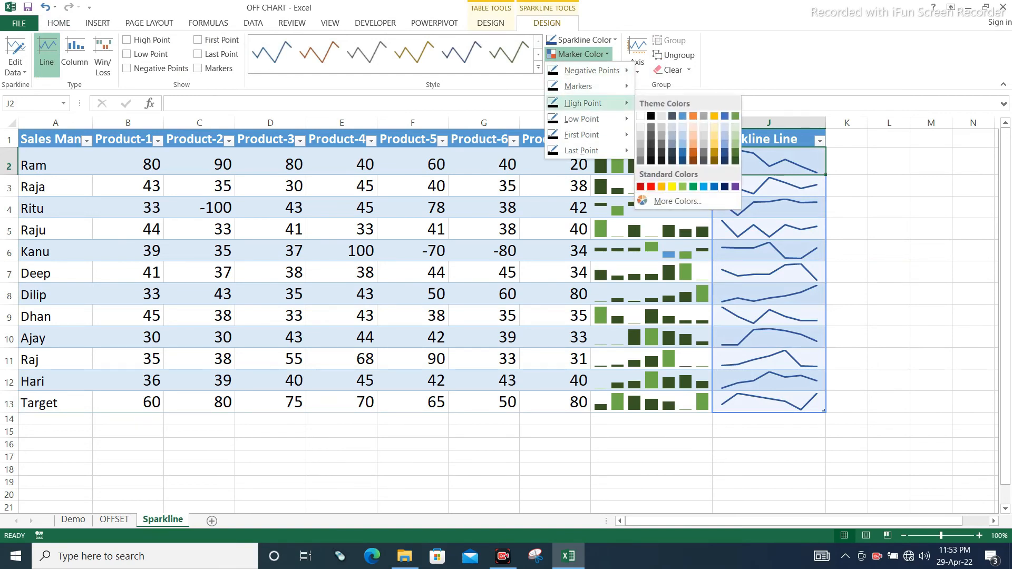
click(693, 187)
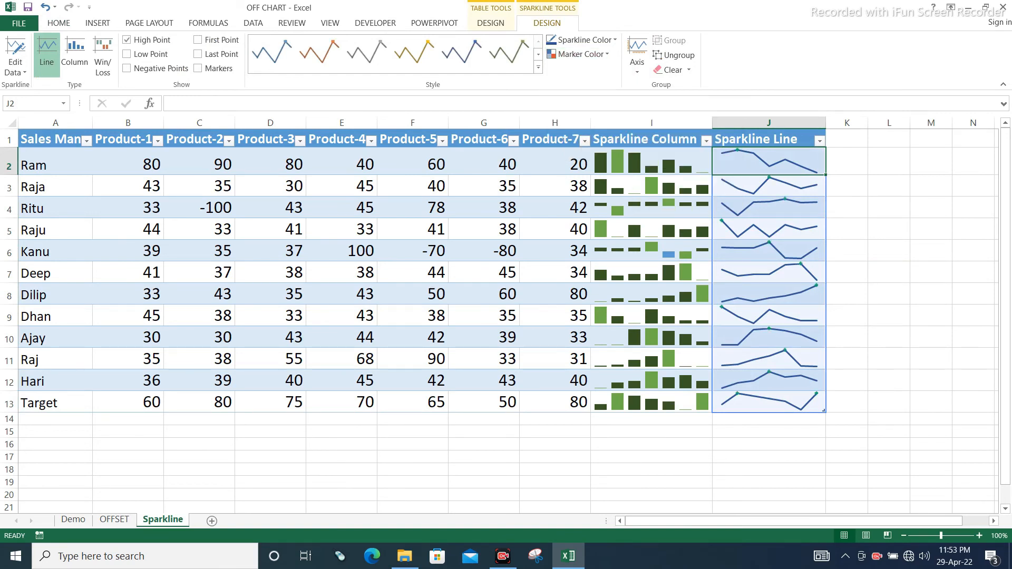
Step: Set the low point marker color of the column J line sparklines to standard red
click(580, 53)
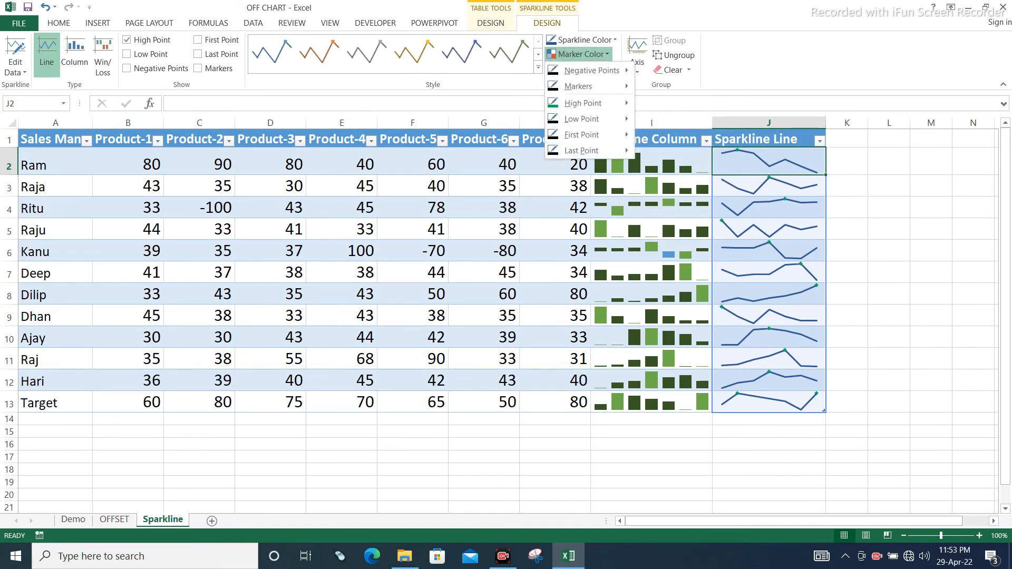
mouse_move(585, 151)
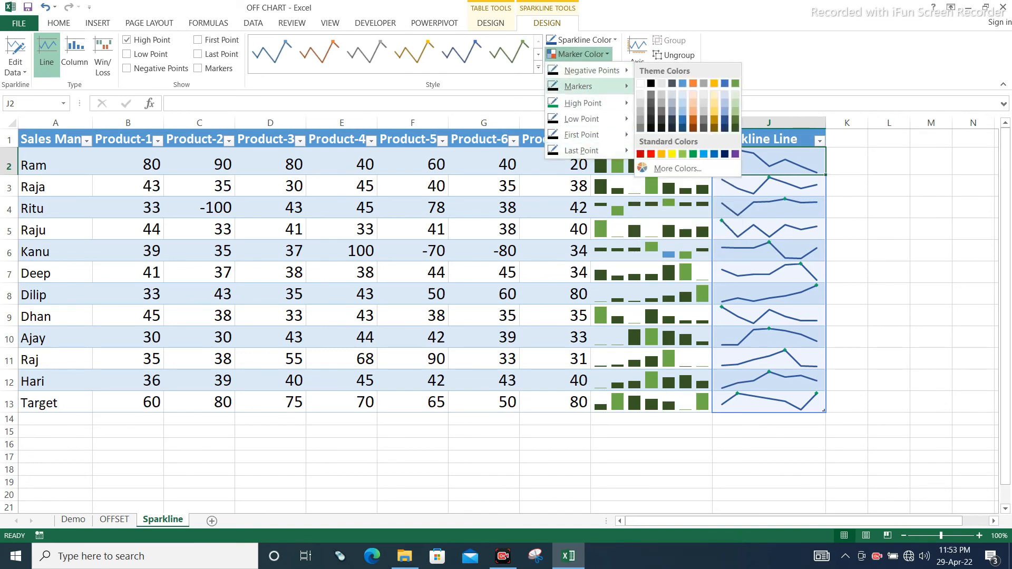
mouse_move(582, 103)
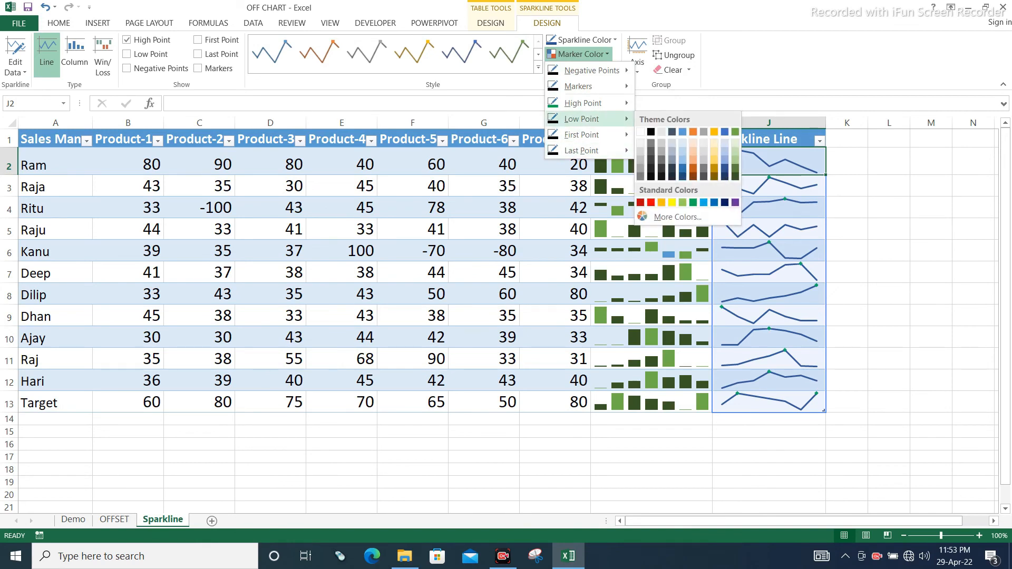
click(651, 202)
drag(931, 269, 931, 255)
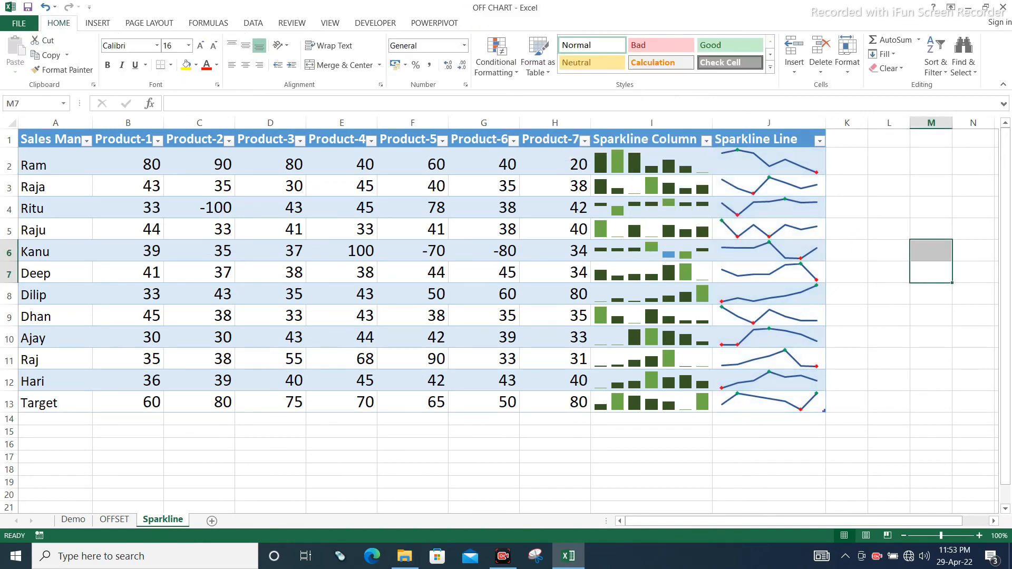
Step: Examine how the column sparklines in column I and the line sparklines in column J are grouped
click(768, 186)
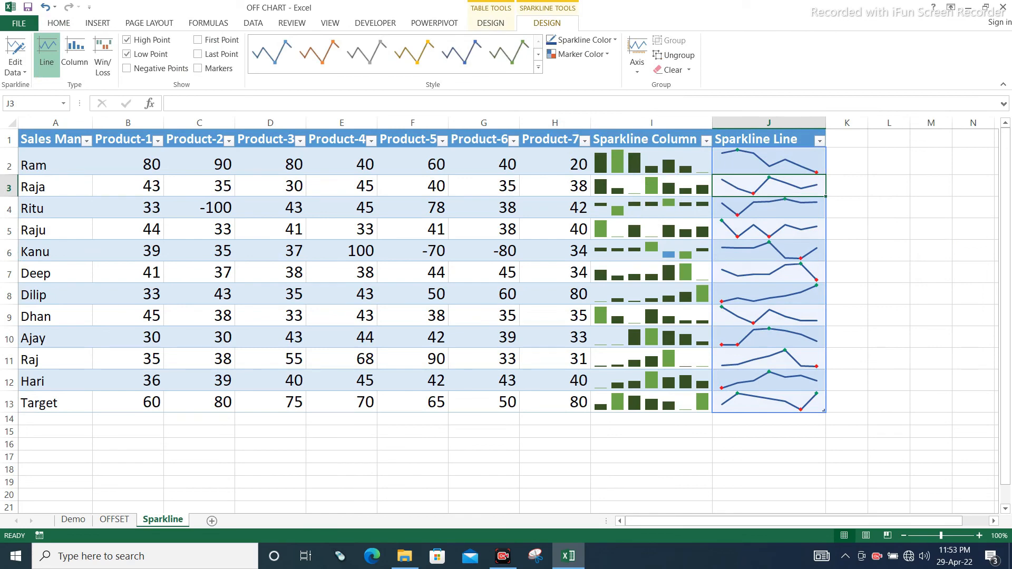
click(889, 337)
click(651, 163)
click(651, 316)
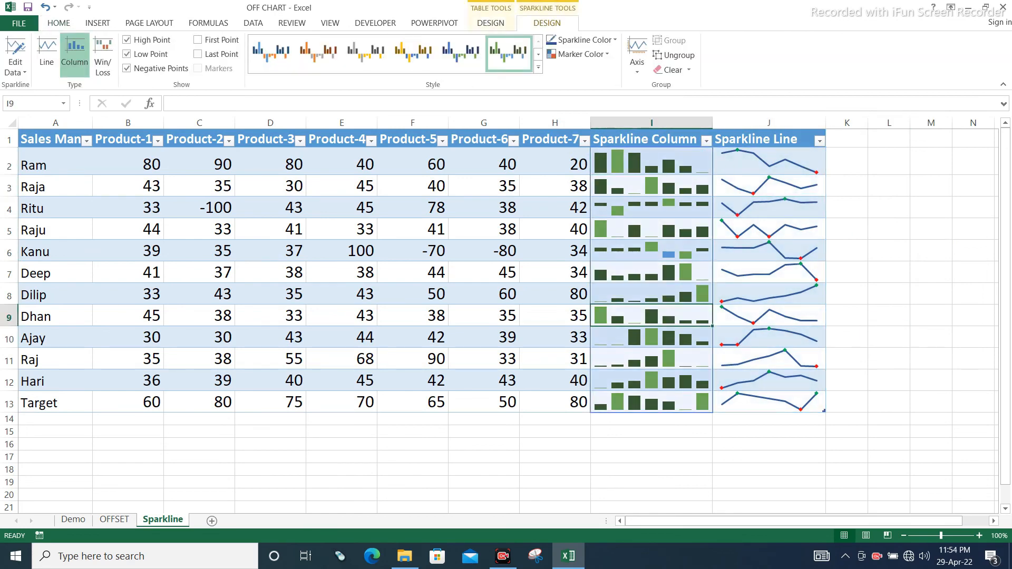
drag(768, 294, 768, 275)
click(768, 186)
click(769, 316)
click(768, 381)
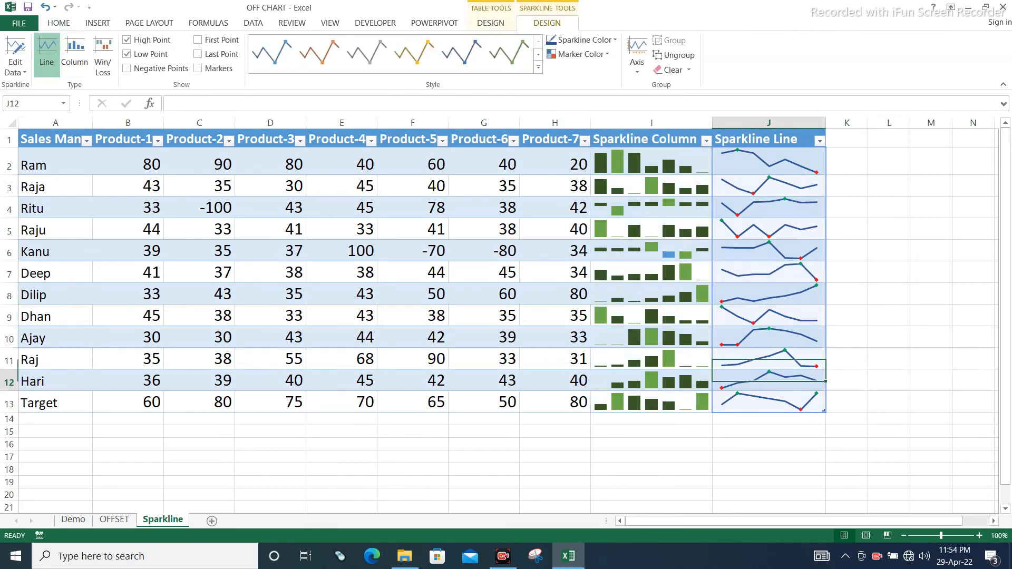
click(769, 294)
click(768, 187)
click(651, 162)
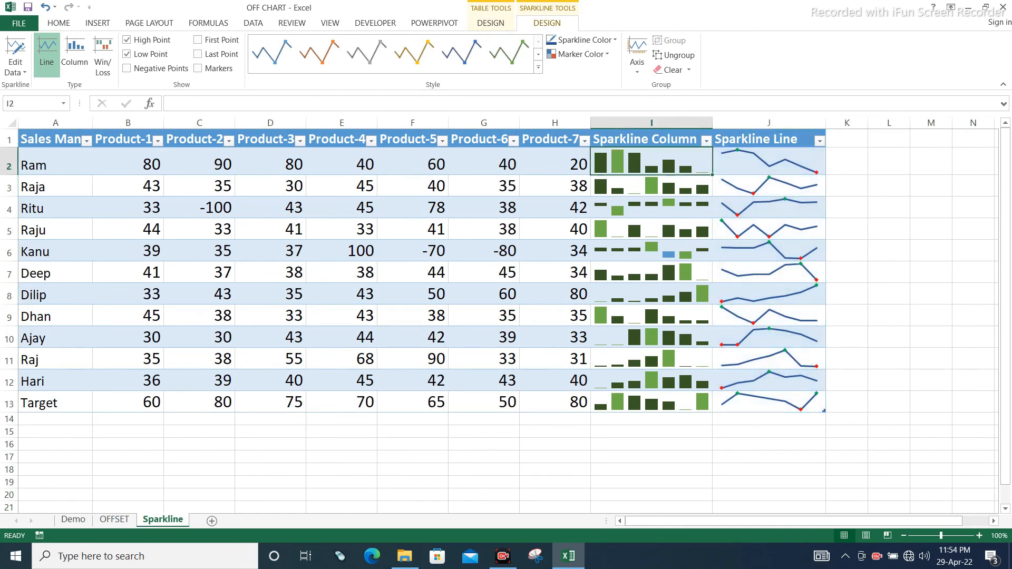
click(651, 294)
click(652, 380)
Step: Ungroup all column and line sparklines in the range I2:J13
drag(768, 381, 768, 338)
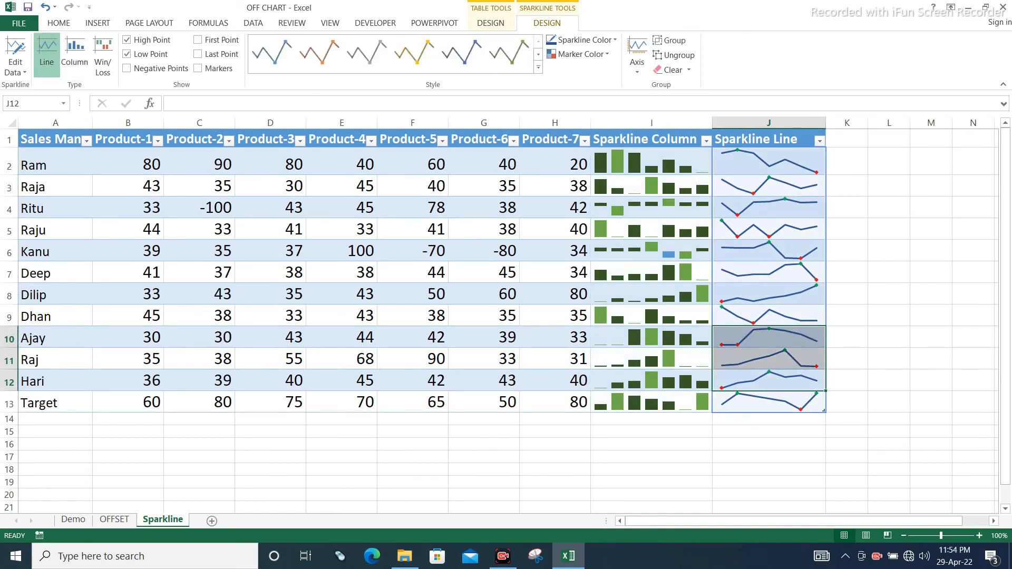
drag(652, 163, 768, 403)
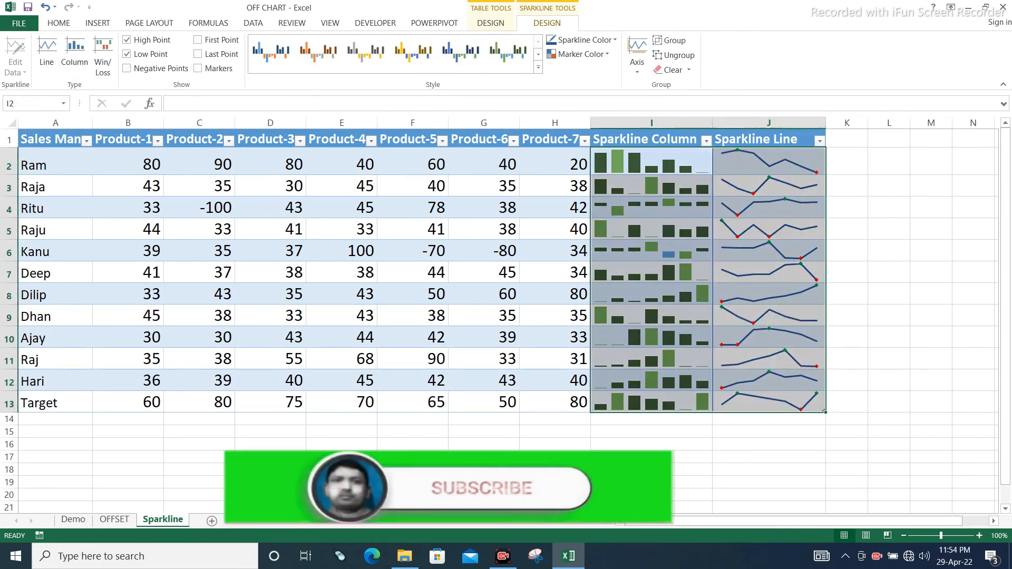
click(673, 55)
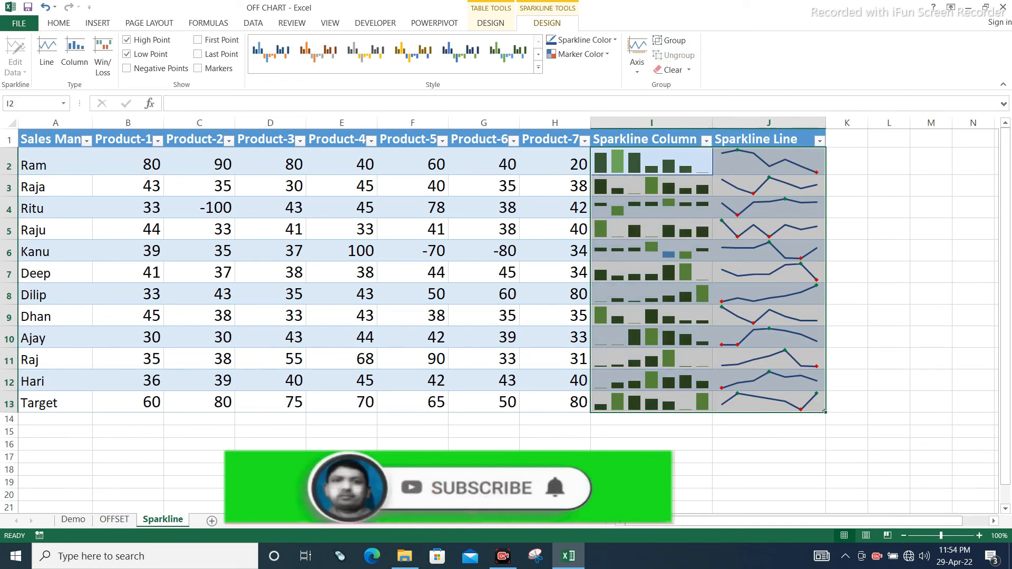
Step: Check individual cells in columns I and J to see whether each sparkline is independent of its group
click(651, 273)
click(651, 337)
click(651, 162)
click(651, 251)
click(651, 359)
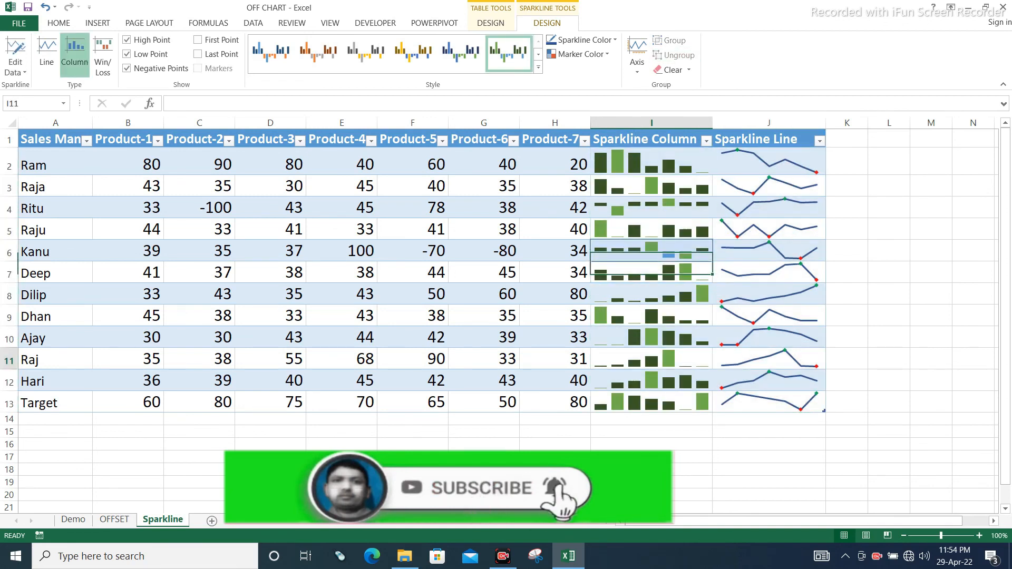
click(768, 163)
click(768, 251)
click(768, 337)
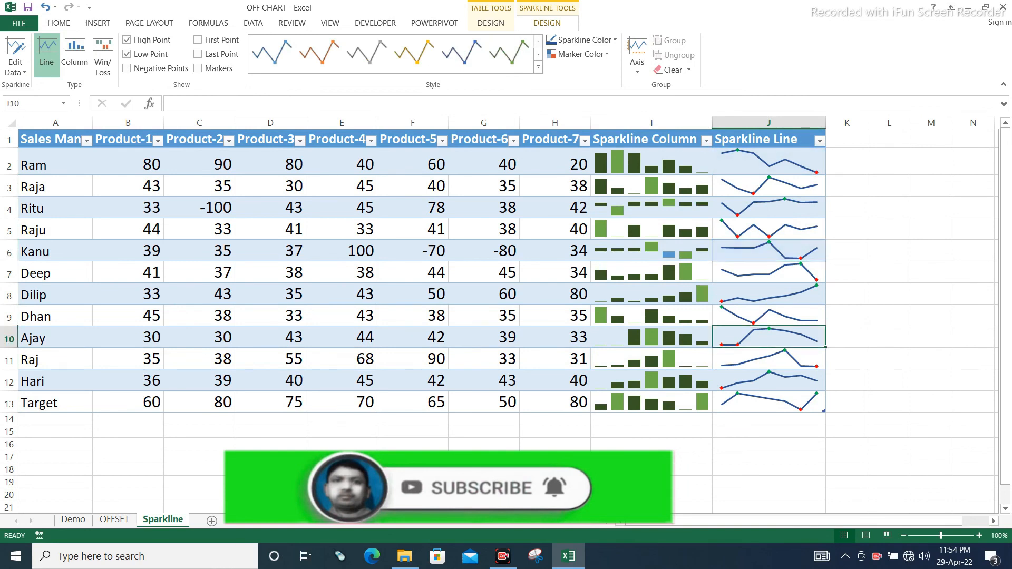
click(769, 381)
click(769, 402)
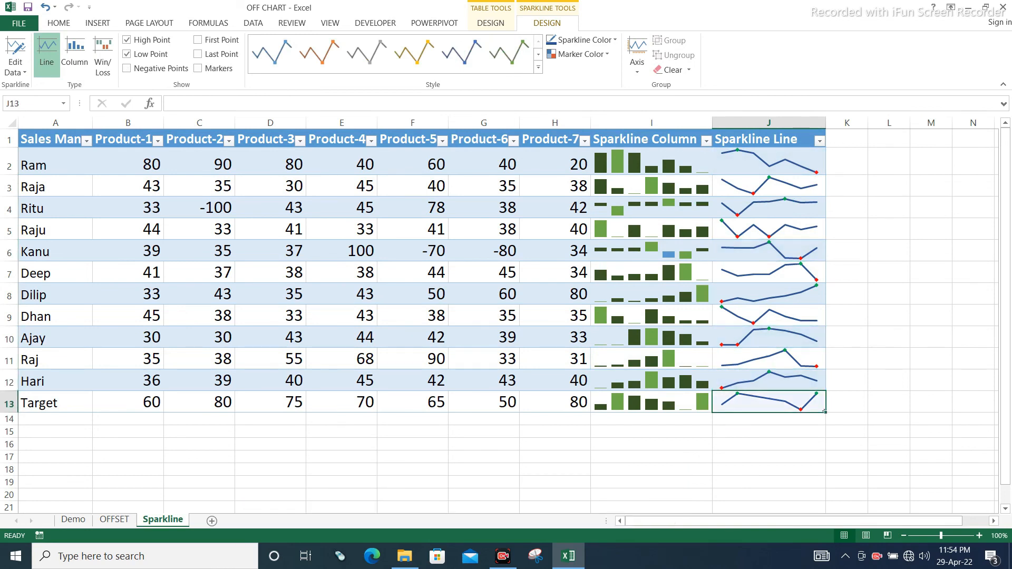
click(651, 207)
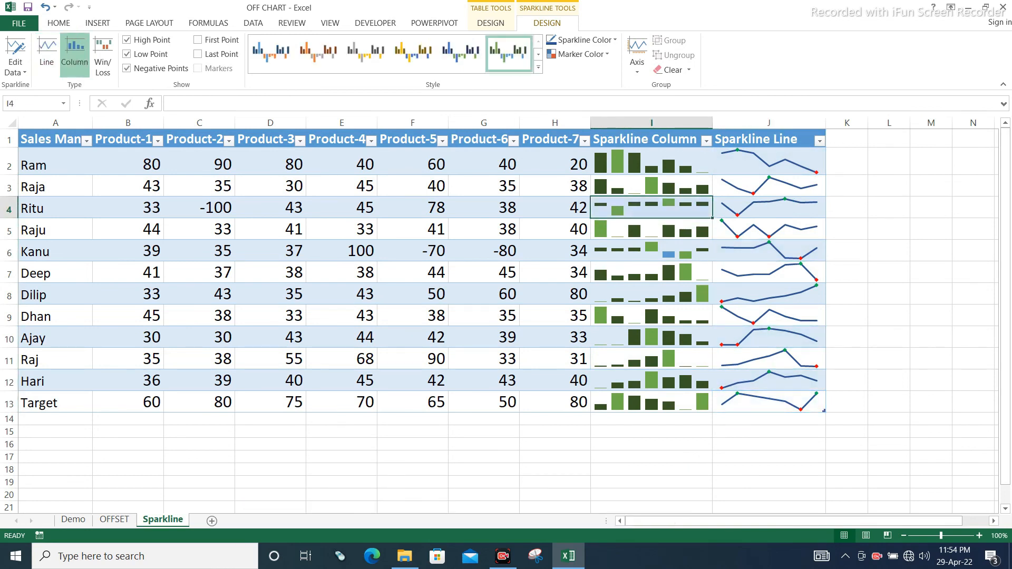
click(651, 162)
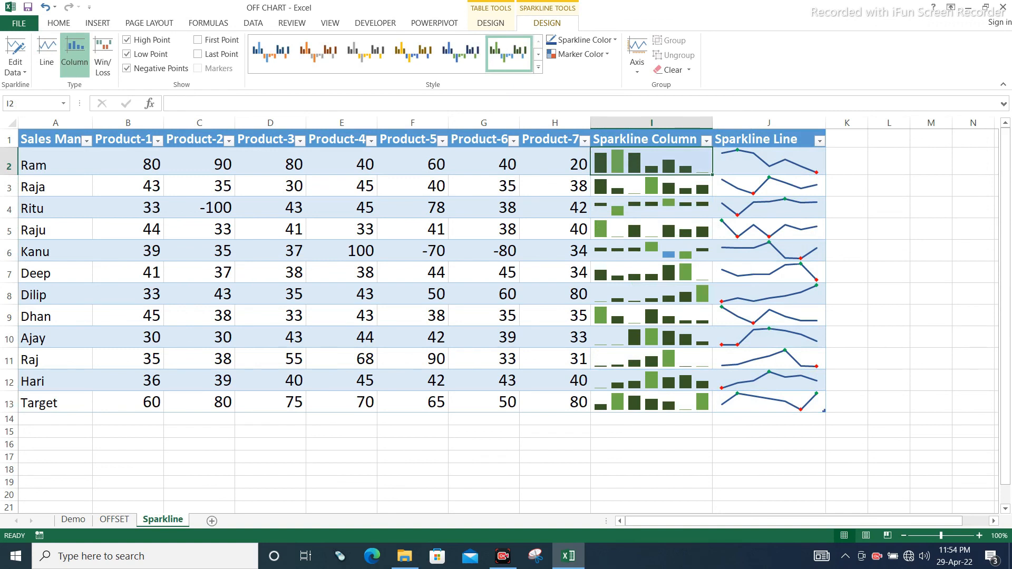
click(652, 186)
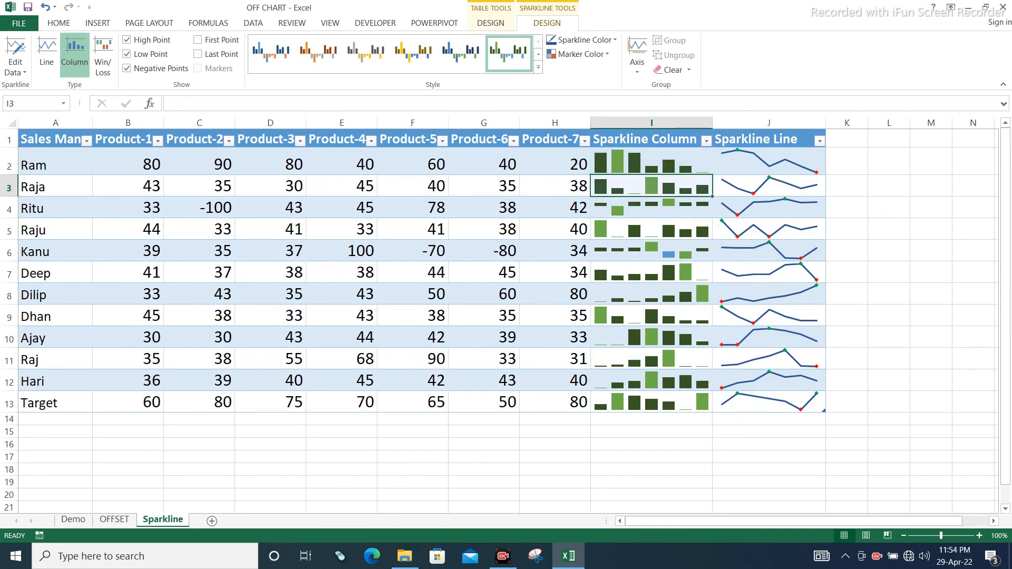
drag(651, 315, 651, 296)
Step: Clear the column sparklines from I2:I13 and undo the clearing
drag(651, 162, 651, 403)
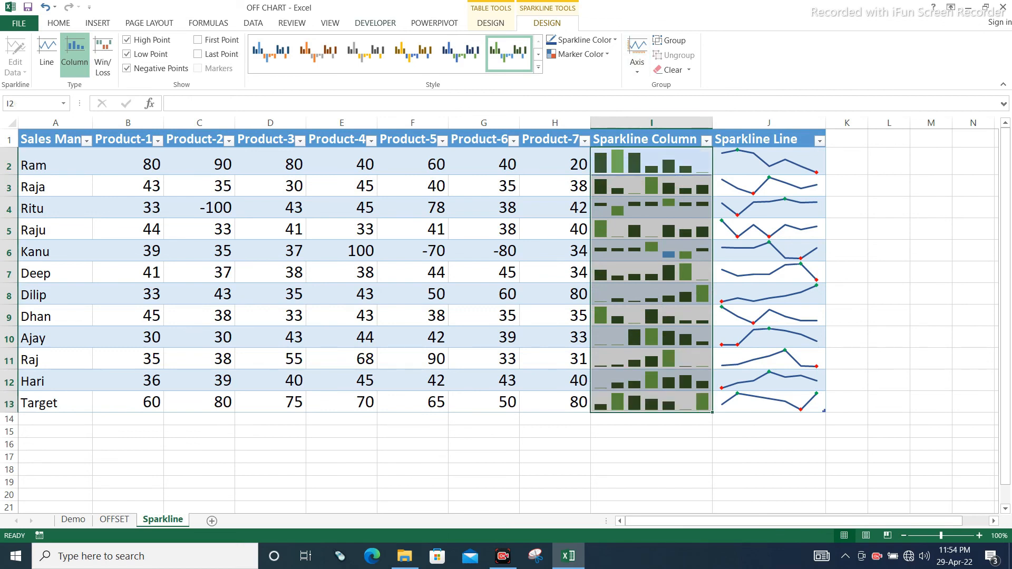
click(668, 70)
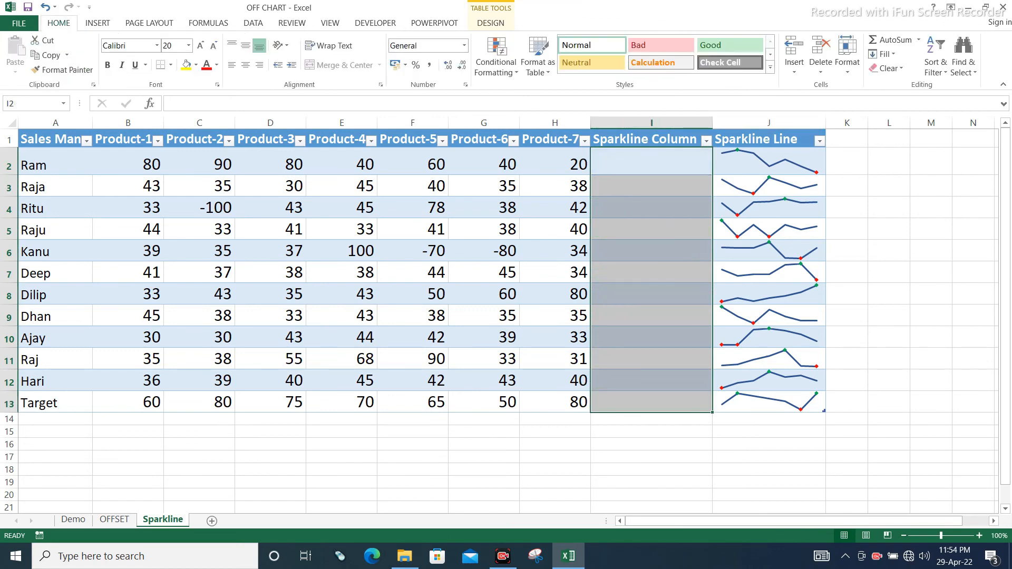
click(651, 294)
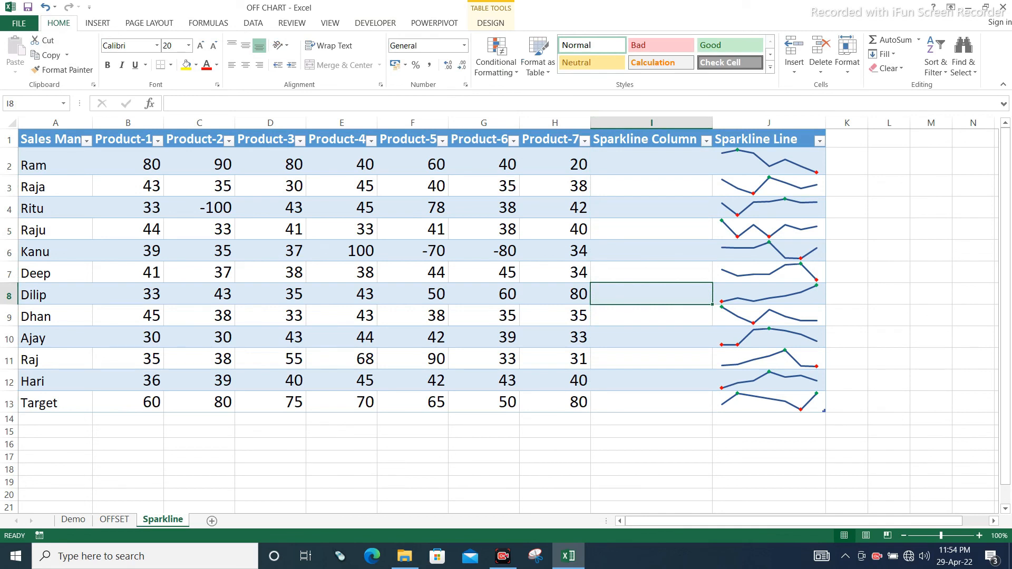
key(ctrl+z)
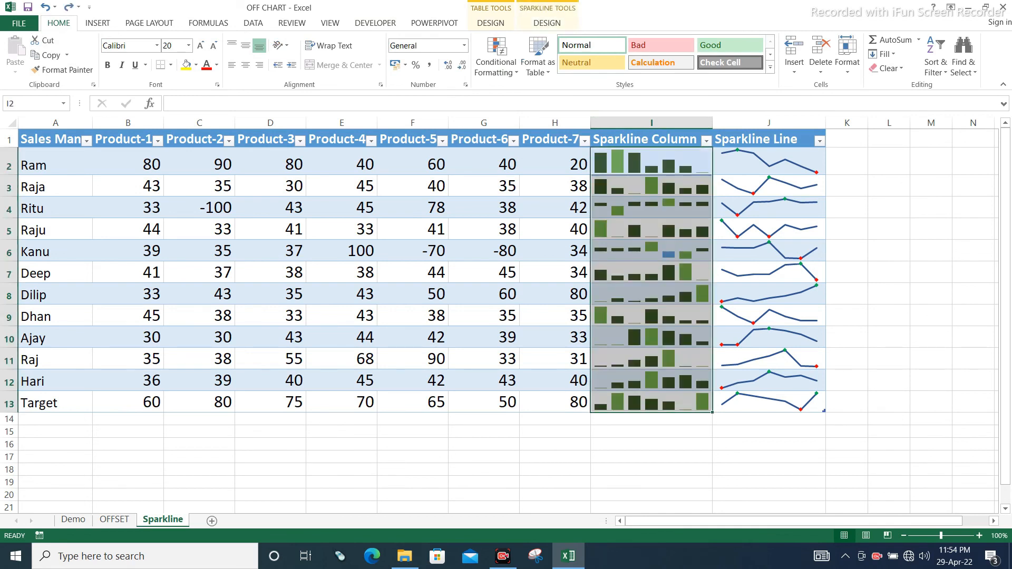
Step: Delete the product values in B2:H13 and undo the deletion
drag(128, 164, 571, 403)
key(Delete)
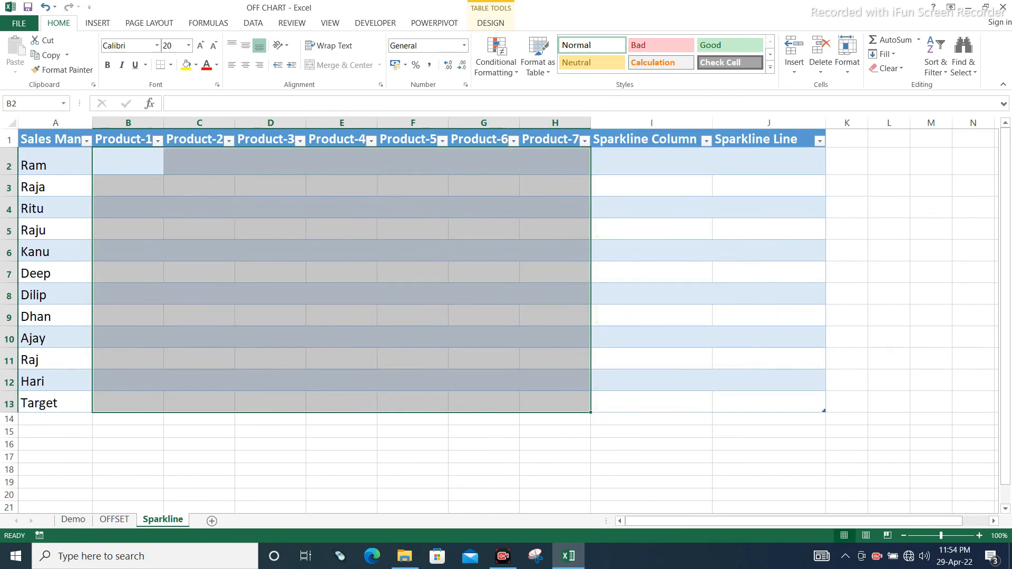
key(ctrl+z)
click(931, 272)
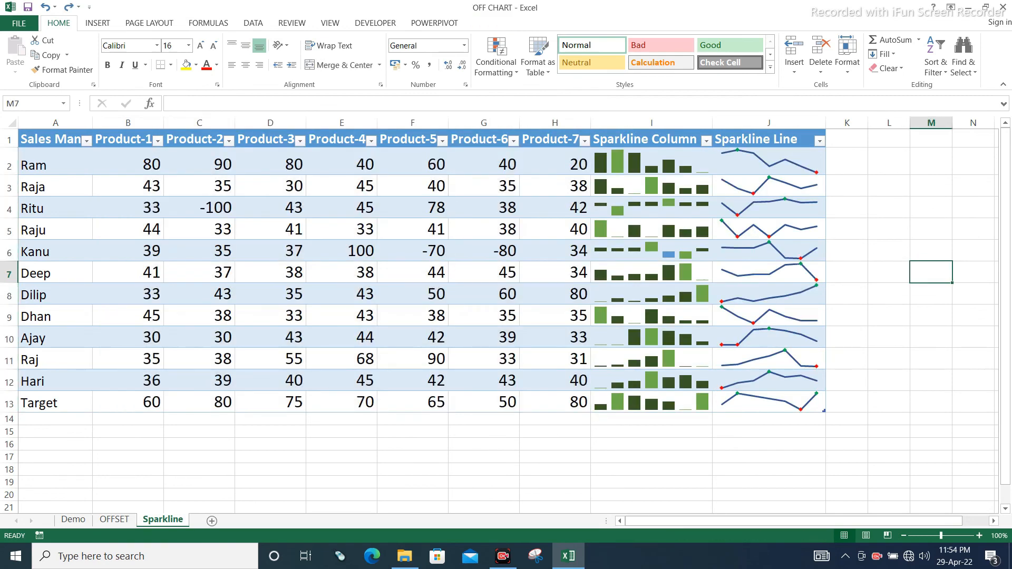